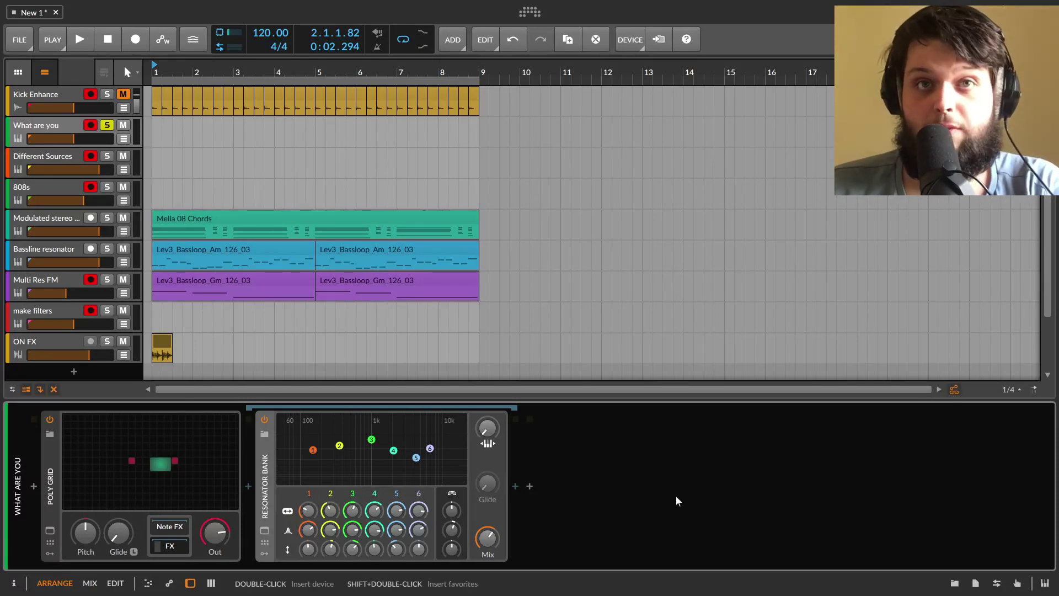
Show the Resonator Bank's expanded view, raise band 1's resonance to 1000 and move the band to about 162 Hz at +5.7 dB.
{"action": "left_click", "coordinate": [264, 531]}
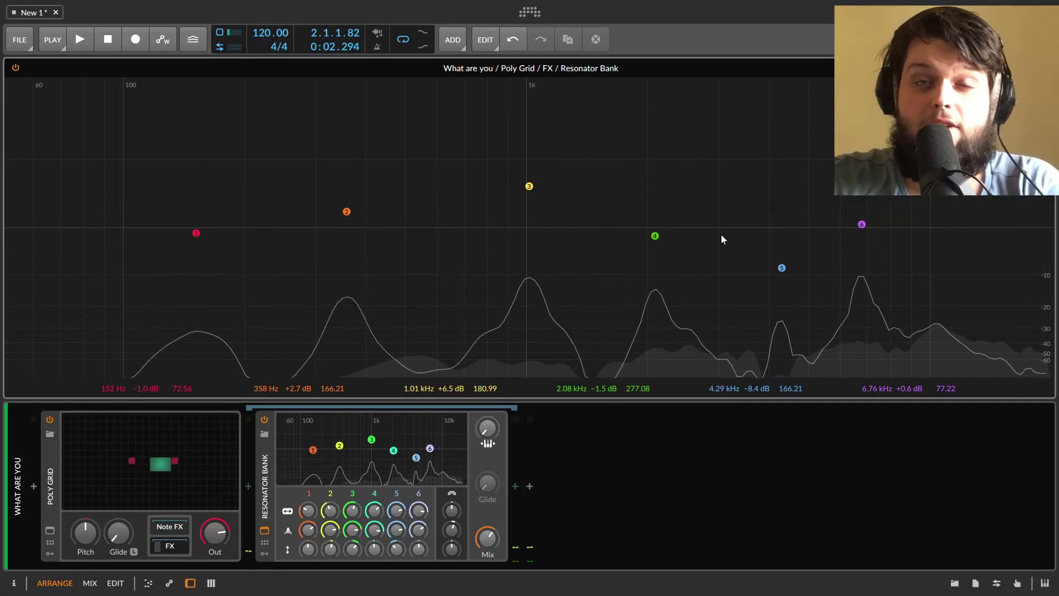
{"action": "left_click_drag", "start_coordinate": [196, 233], "coordinate": [177, 198]}
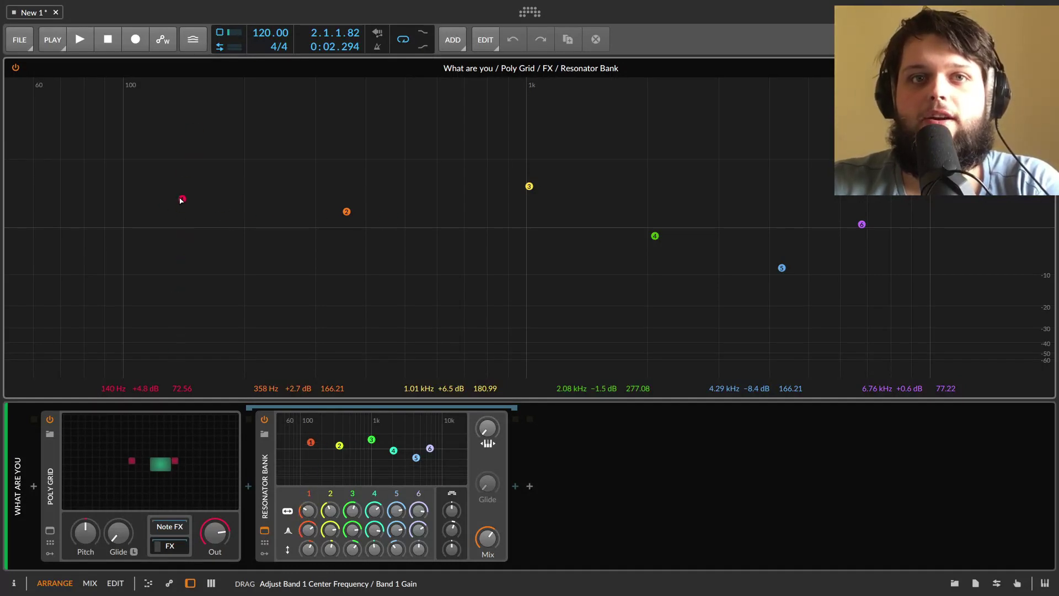
{"action": "left_click_drag", "start_coordinate": [189, 149], "coordinate": [193, 117]}
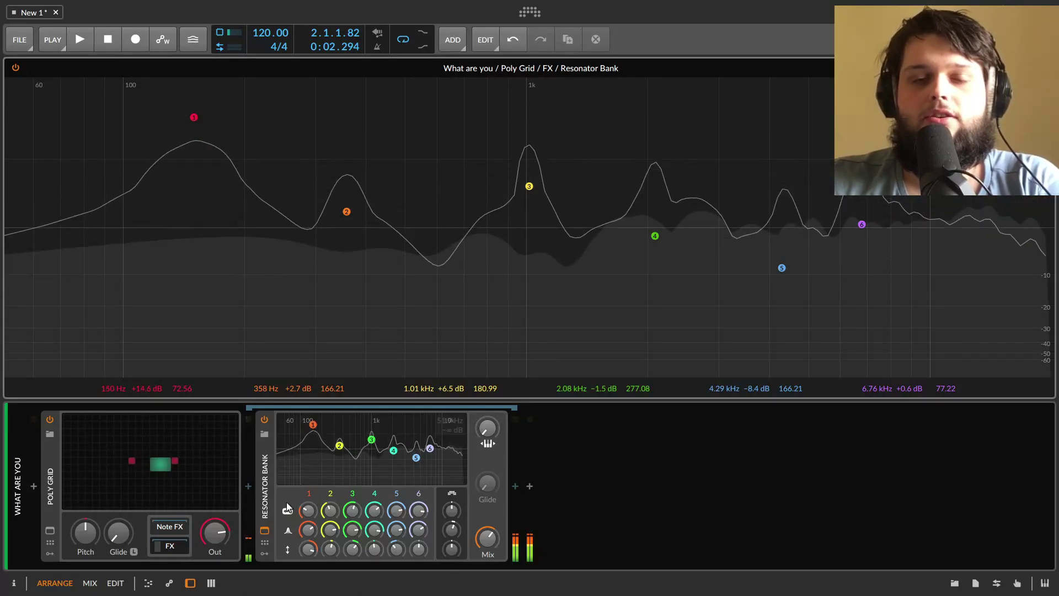
{"action": "left_click_drag", "start_coordinate": [309, 535], "coordinate": [310, 480]}
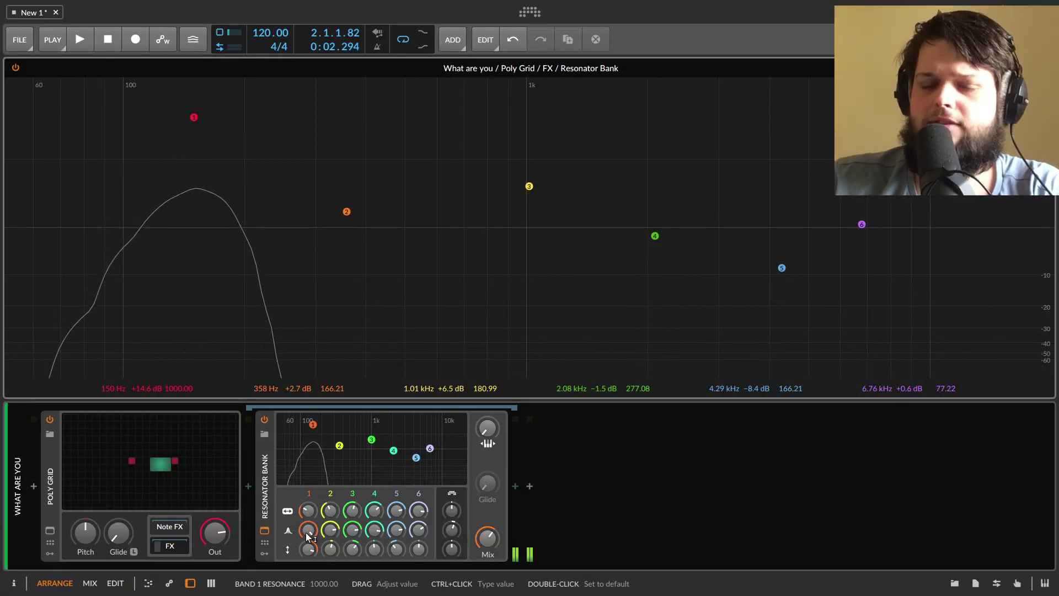
{"action": "left_click_drag", "start_coordinate": [194, 117], "coordinate": [219, 195]}
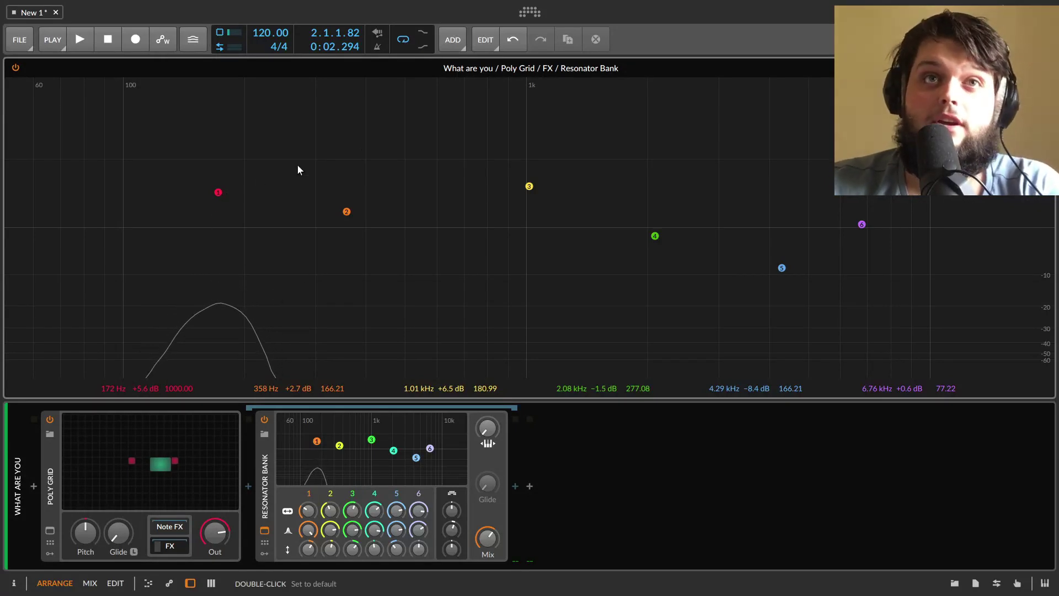
{"action": "left_click_drag", "start_coordinate": [212, 188], "coordinate": [196, 187]}
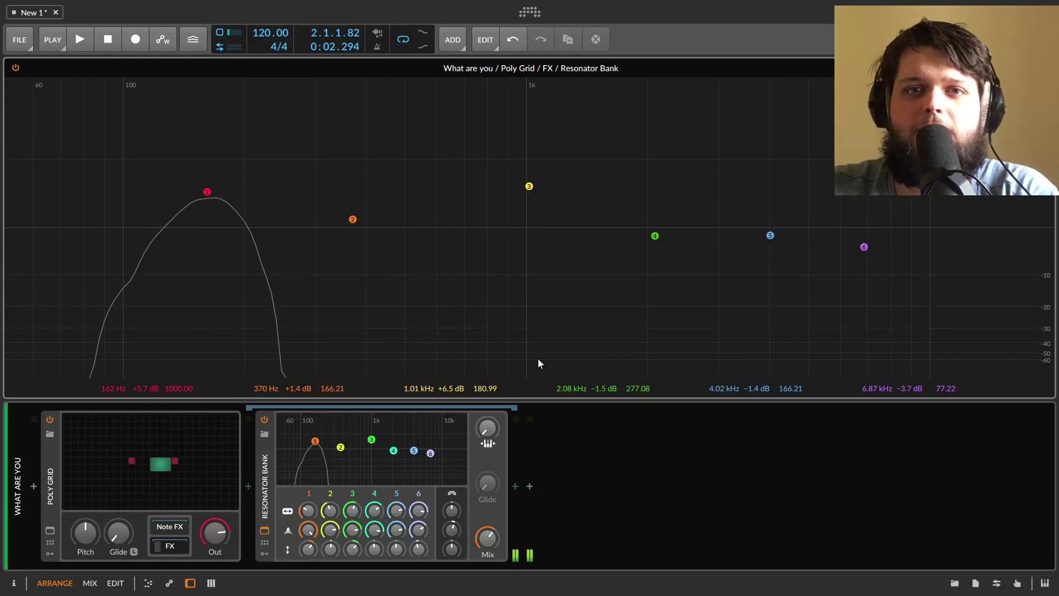
Show the Poly Grid patch and bypass the Resonator Bank briefly to compare the dry sound before enabling it again.
{"action": "left_click", "coordinate": [155, 463]}
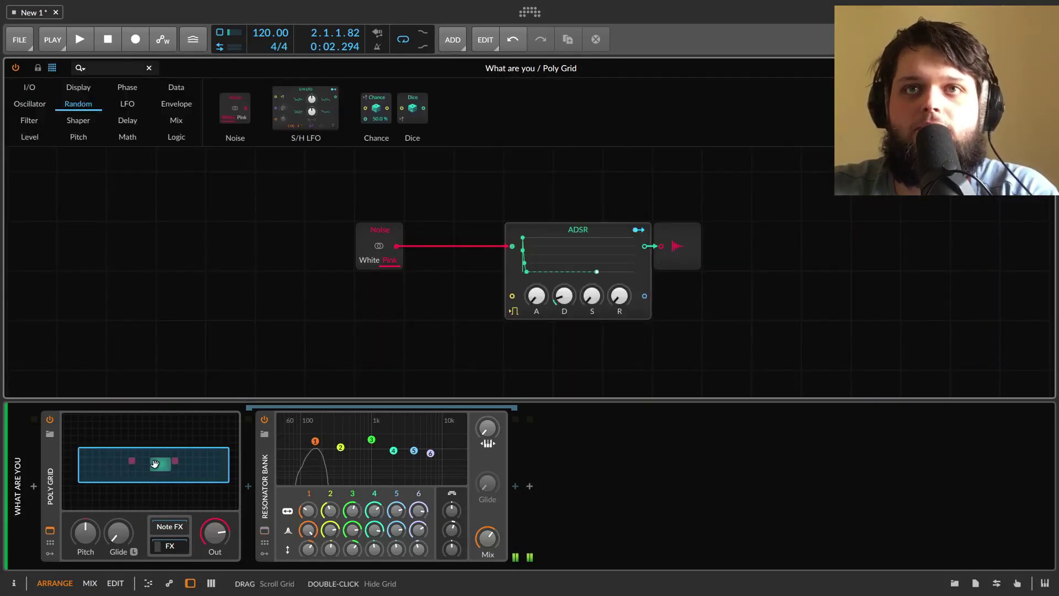
{"action": "left_click", "coordinate": [263, 420]}
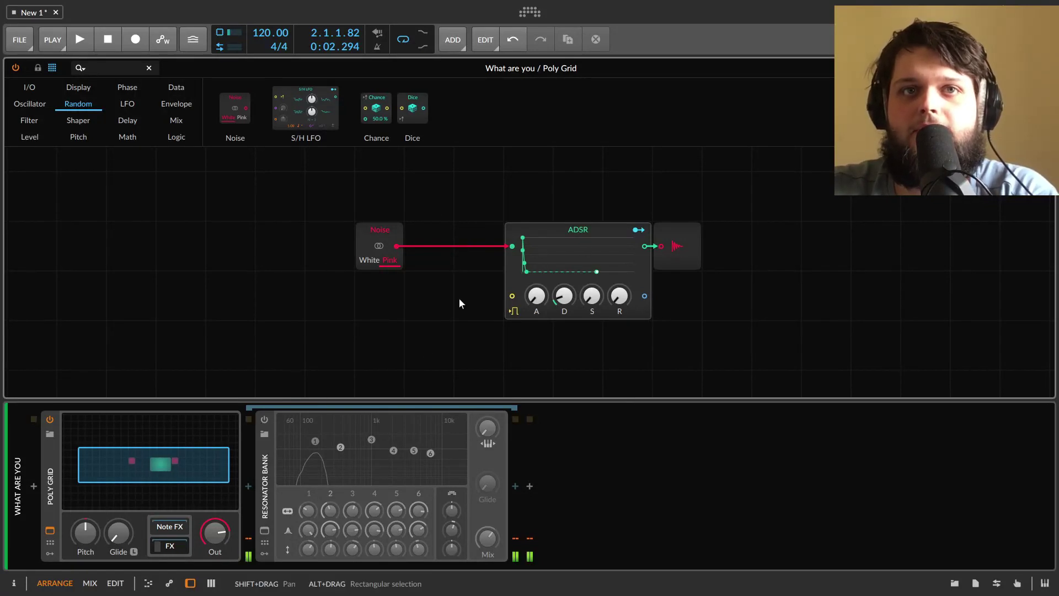
{"action": "left_click", "coordinate": [265, 421]}
Reset the Resonator Bank's mix to its default, set keyboard tracking to 100% and move the Noise module directly beside the ADSR.
{"action": "double_click", "coordinate": [489, 543]}
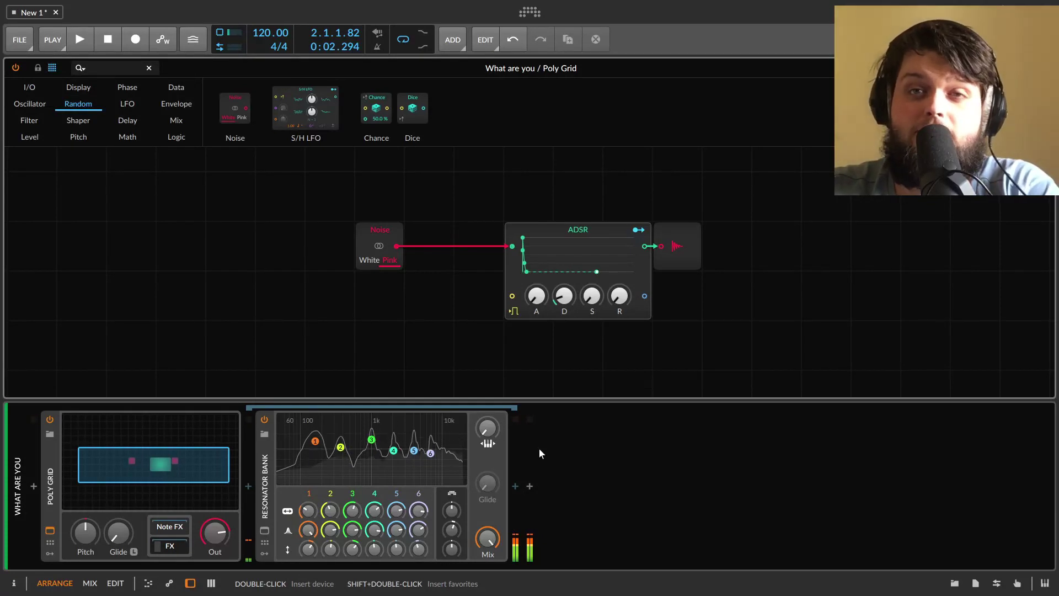
{"action": "mouse_move", "coordinate": [485, 429]}
{"action": "left_mouse_down"}
{"action": "mouse_move", "coordinate": [485, 358]}
{"action": "mouse_move", "coordinate": [486, 458]}
{"action": "mouse_move", "coordinate": [486, 429]}
{"action": "left_mouse_up"}
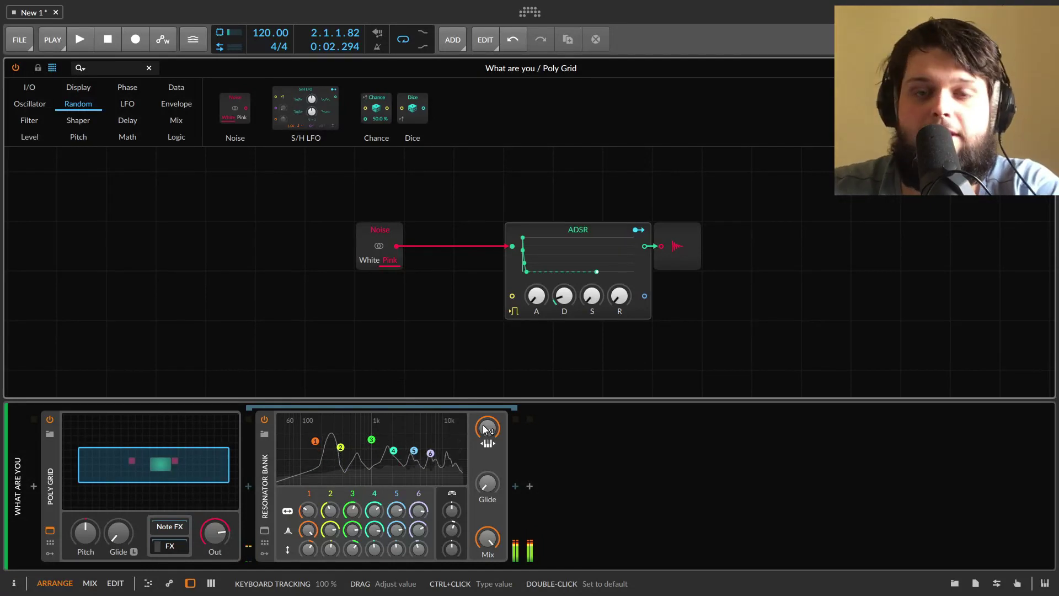
{"action": "left_click_drag", "start_coordinate": [380, 230], "coordinate": [479, 229]}
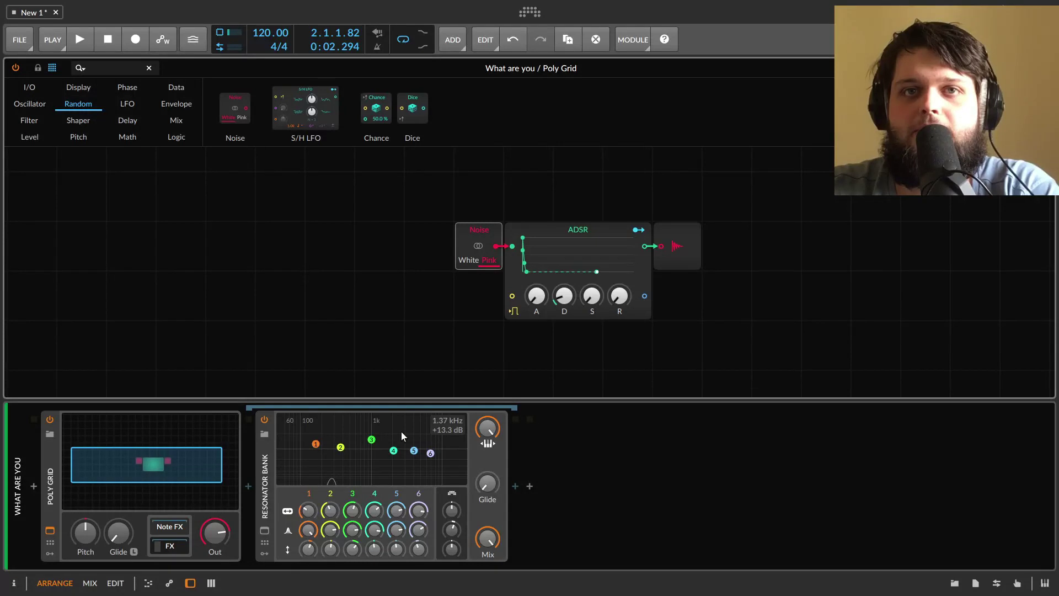
Lower bands 2 to 6 of the Resonator Bank to −∞ dB and move band 1 to about 85.5 Hz at +11.7 dB.
{"action": "left_click_drag", "start_coordinate": [372, 439], "coordinate": [368, 481]}
{"action": "left_click_drag", "start_coordinate": [340, 447], "coordinate": [362, 481]}
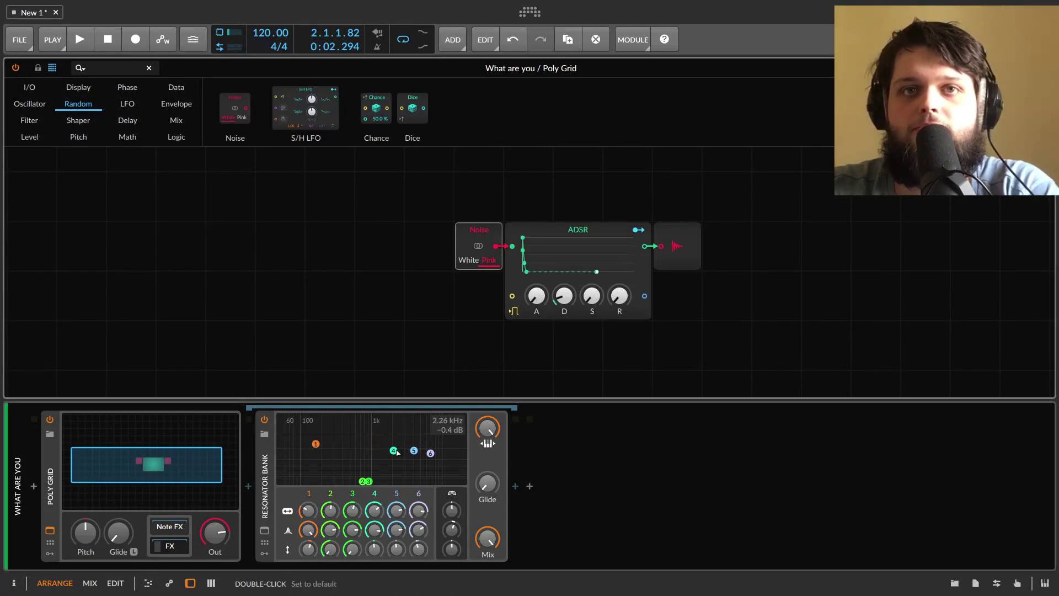
{"action": "left_click_drag", "start_coordinate": [414, 451], "coordinate": [425, 481]}
{"action": "left_click_drag", "start_coordinate": [316, 444], "coordinate": [296, 431]}
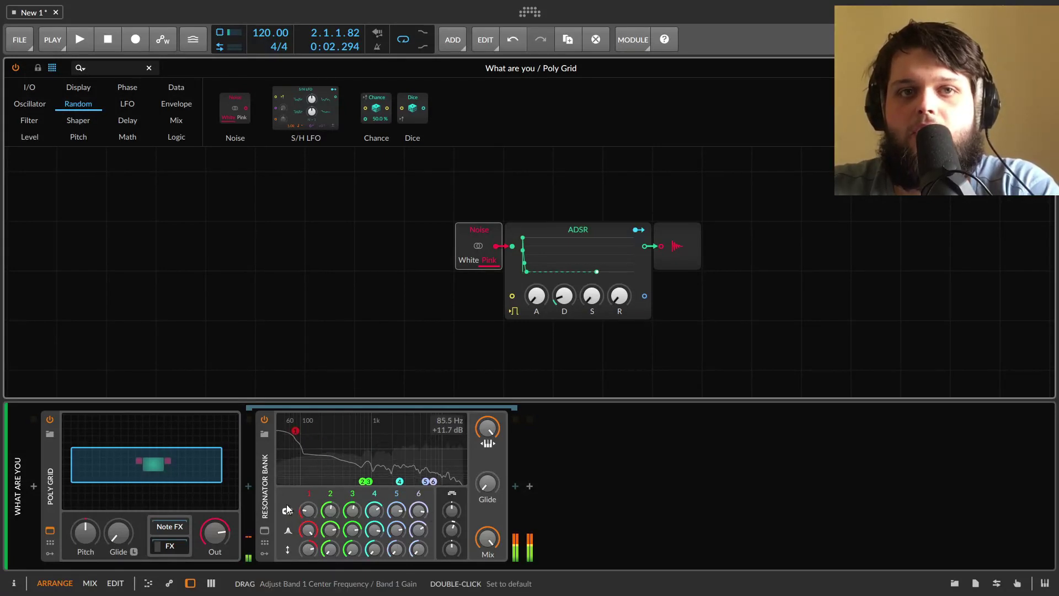
Sweep band 1 across the spectrum in the Resonator Bank's expanded view, leaving it at about 628 Hz and +18.1 dB.
{"action": "left_click", "coordinate": [265, 531]}
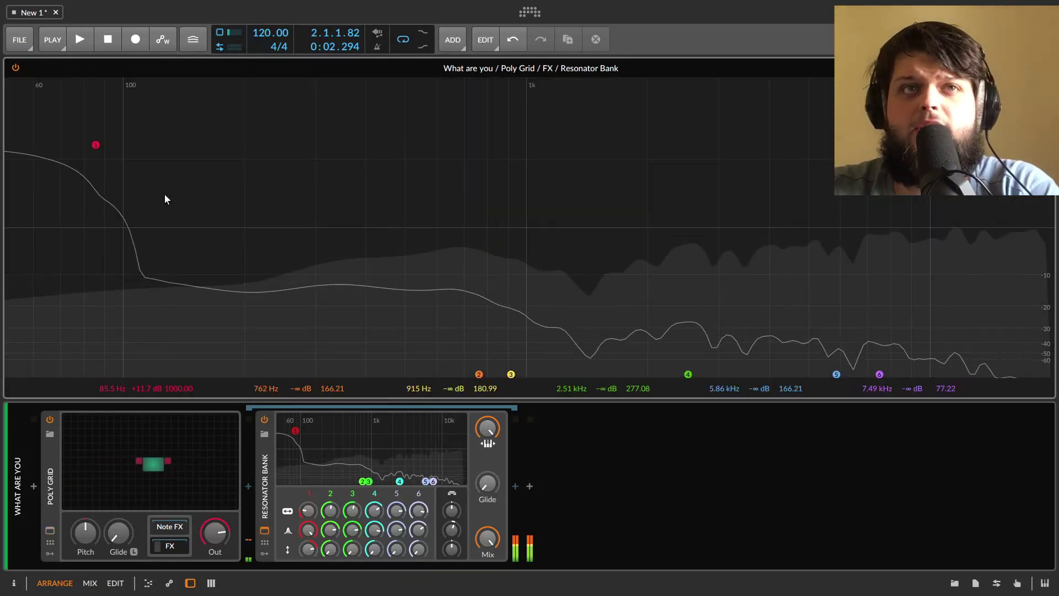
{"action": "left_click_drag", "start_coordinate": [93, 147], "coordinate": [679, 148]}
{"action": "left_click_drag", "start_coordinate": [620, 121], "coordinate": [193, 81]}
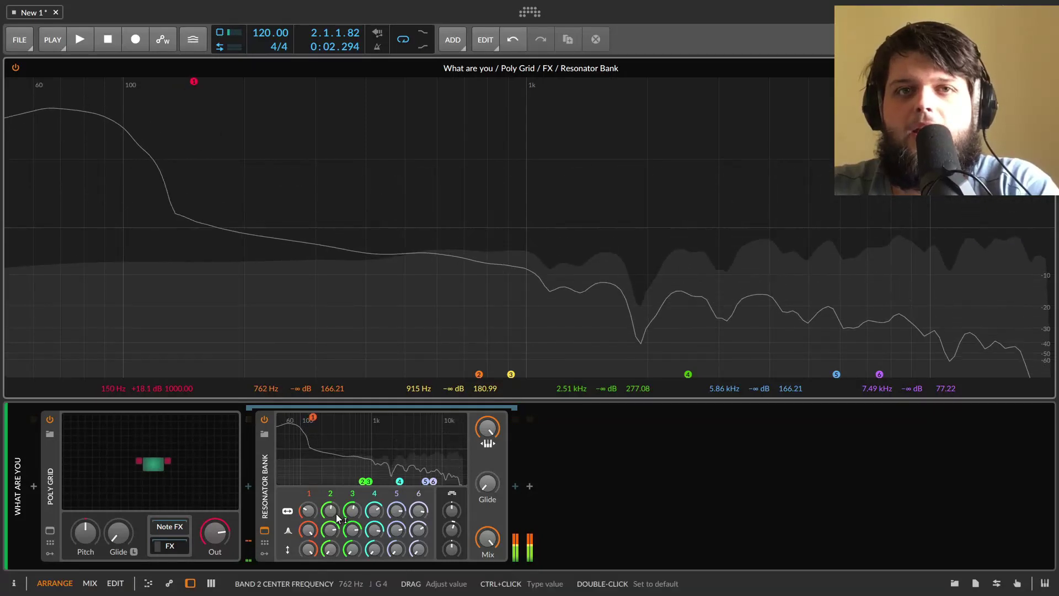
{"action": "left_click_drag", "start_coordinate": [308, 531], "coordinate": [308, 497]}
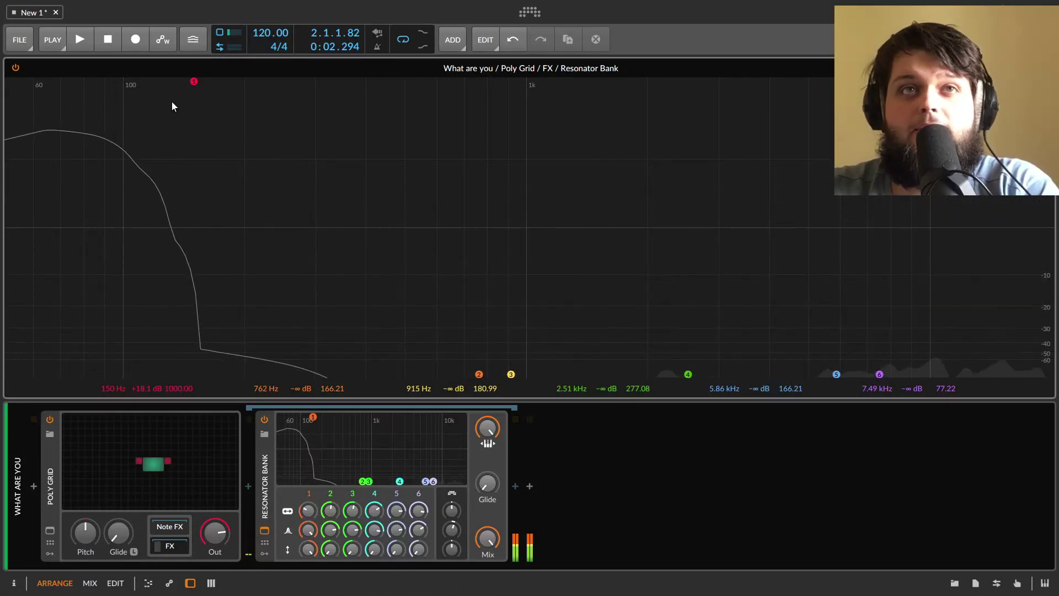
{"action": "left_click_drag", "start_coordinate": [193, 81], "coordinate": [444, 84]}
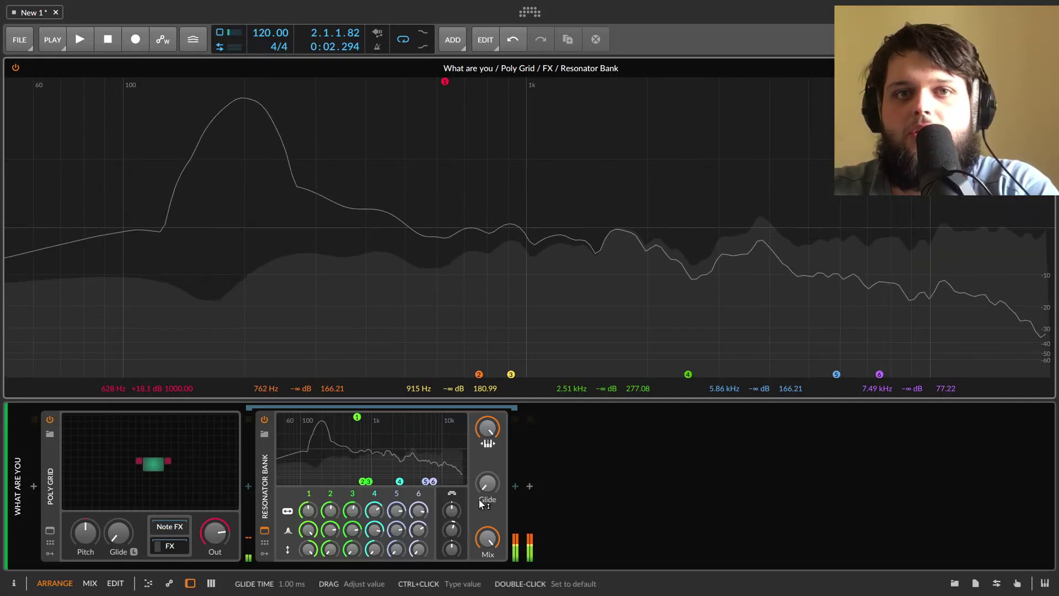
Try the global Q scaler at 10.00, return it to its default and lower band 1's resonance to about 44.77.
{"action": "mouse_move", "coordinate": [455, 538]}
{"action": "left_mouse_down"}
{"action": "mouse_move", "coordinate": [456, 527]}
{"action": "mouse_move", "coordinate": [457, 536]}
{"action": "left_mouse_up"}
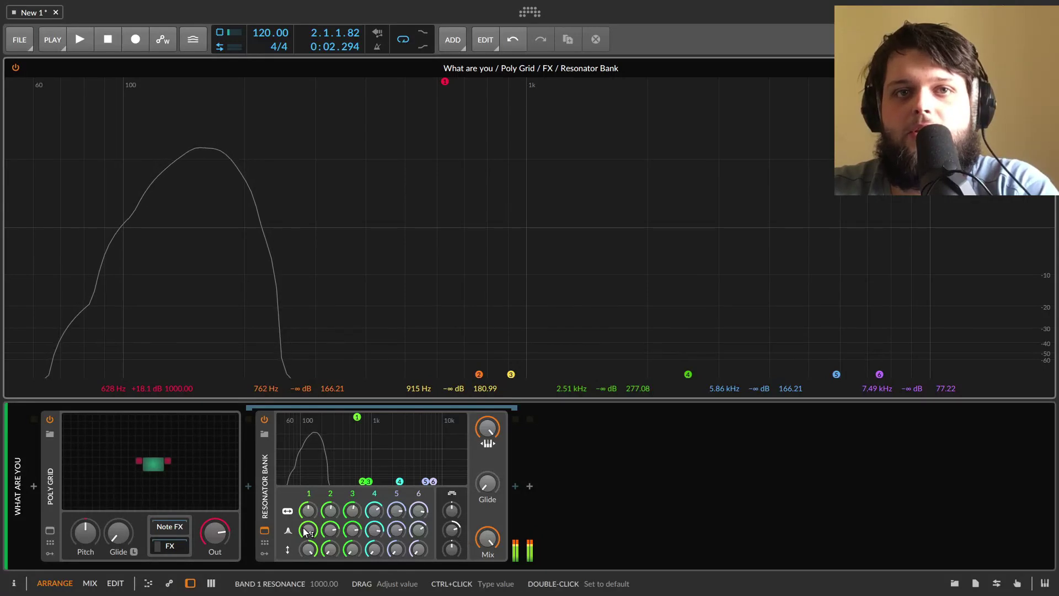
{"action": "mouse_move", "coordinate": [449, 534]}
{"action": "left_mouse_down"}
{"action": "mouse_move", "coordinate": [449, 513]}
{"action": "mouse_move", "coordinate": [451, 538]}
{"action": "left_mouse_up"}
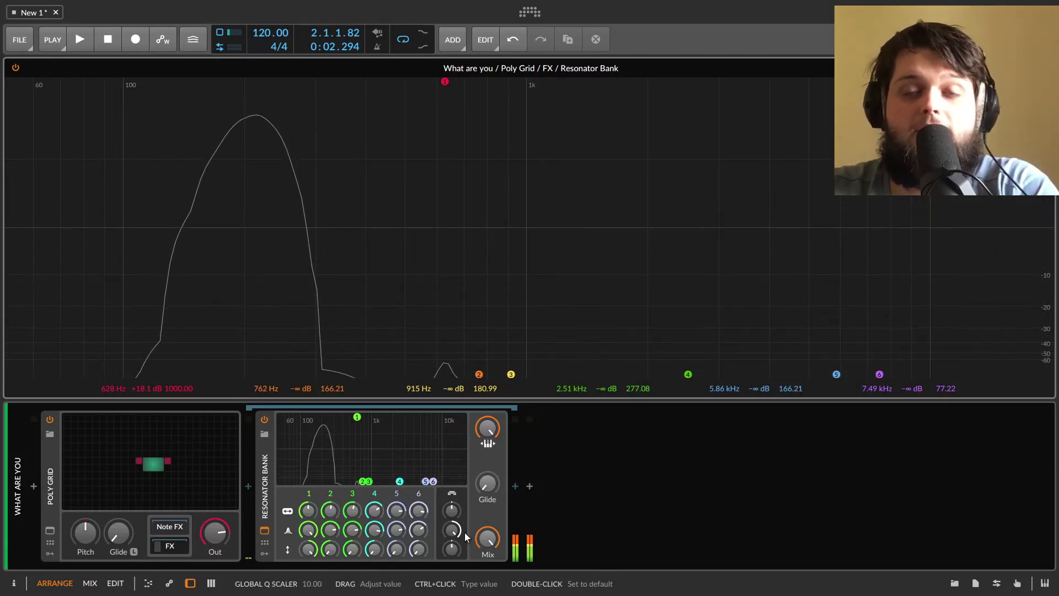
{"action": "left_click_drag", "start_coordinate": [308, 510], "coordinate": [307, 539]}
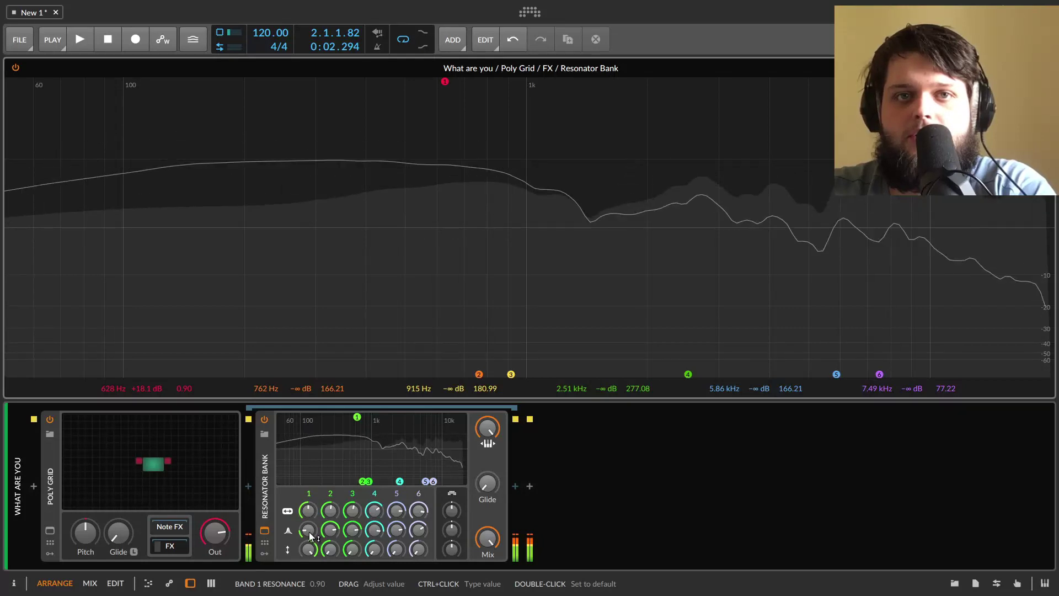
{"action": "left_click_drag", "start_coordinate": [309, 532], "coordinate": [309, 531]}
{"action": "left_click_drag", "start_coordinate": [309, 532], "coordinate": [309, 528]}
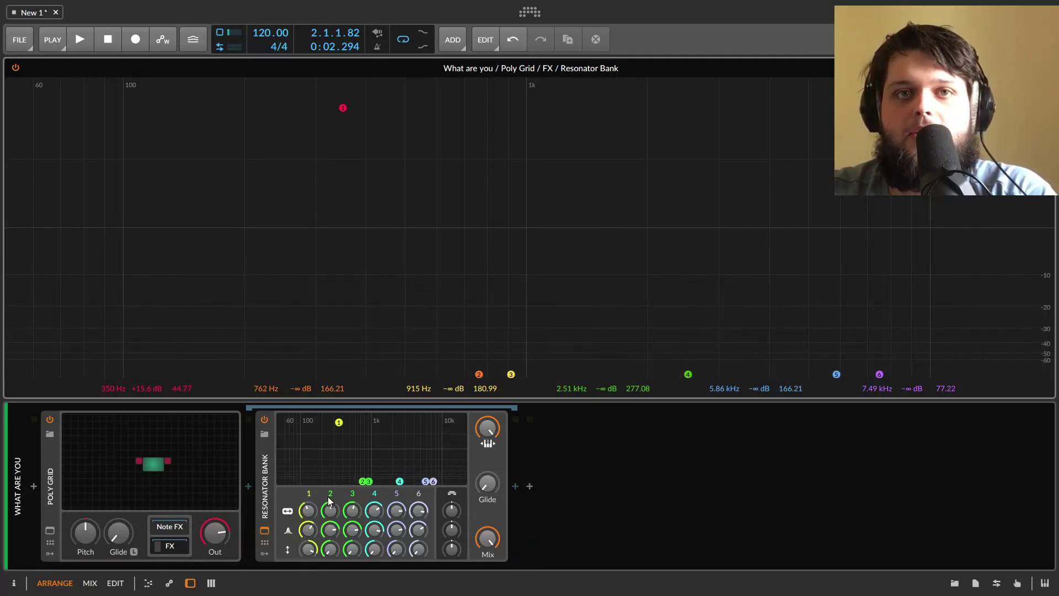
Place band 2 at about 890 Hz and +5.9 dB, and band 1 at about 239 Hz and +2.9 dB.
{"action": "left_click_drag", "start_coordinate": [364, 481], "coordinate": [364, 467]}
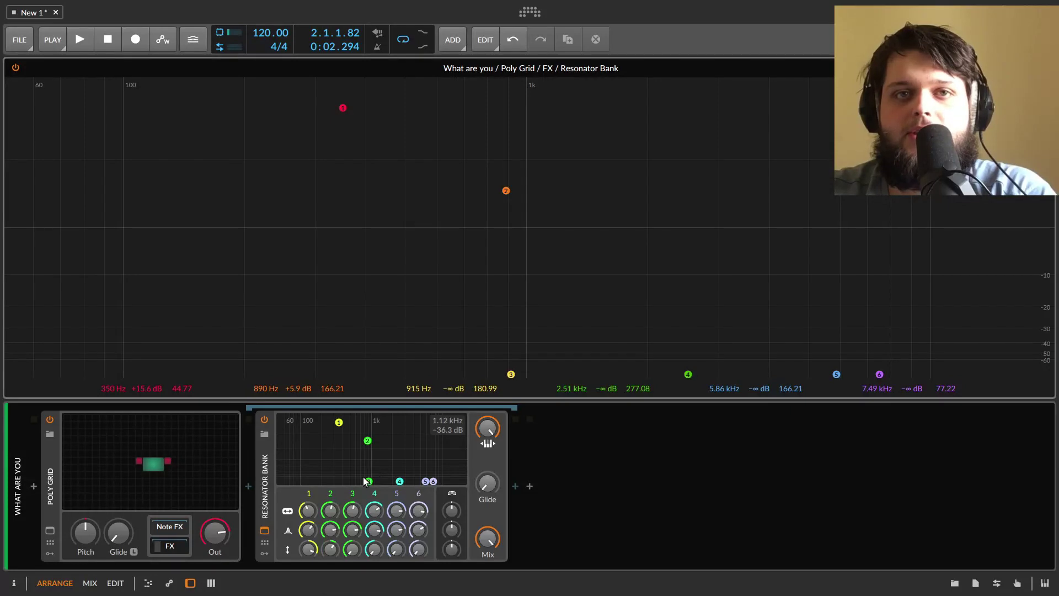
{"action": "mouse_move", "coordinate": [305, 514]}
{"action": "left_mouse_down"}
{"action": "mouse_move", "coordinate": [305, 500]}
{"action": "mouse_move", "coordinate": [305, 523]}
{"action": "left_mouse_up"}
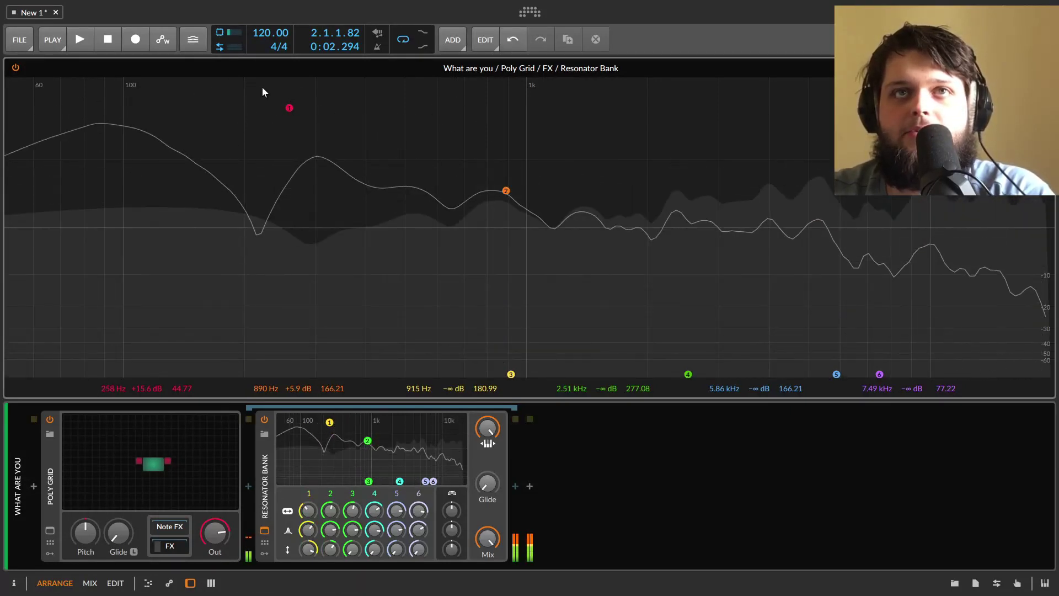
{"action": "left_click_drag", "start_coordinate": [288, 106], "coordinate": [378, 137]}
{"action": "mouse_move", "coordinate": [339, 430]}
{"action": "left_mouse_down"}
{"action": "mouse_move", "coordinate": [377, 435]}
{"action": "mouse_move", "coordinate": [335, 437]}
{"action": "left_mouse_up"}
{"action": "left_click_drag", "start_coordinate": [308, 530], "coordinate": [313, 568]}
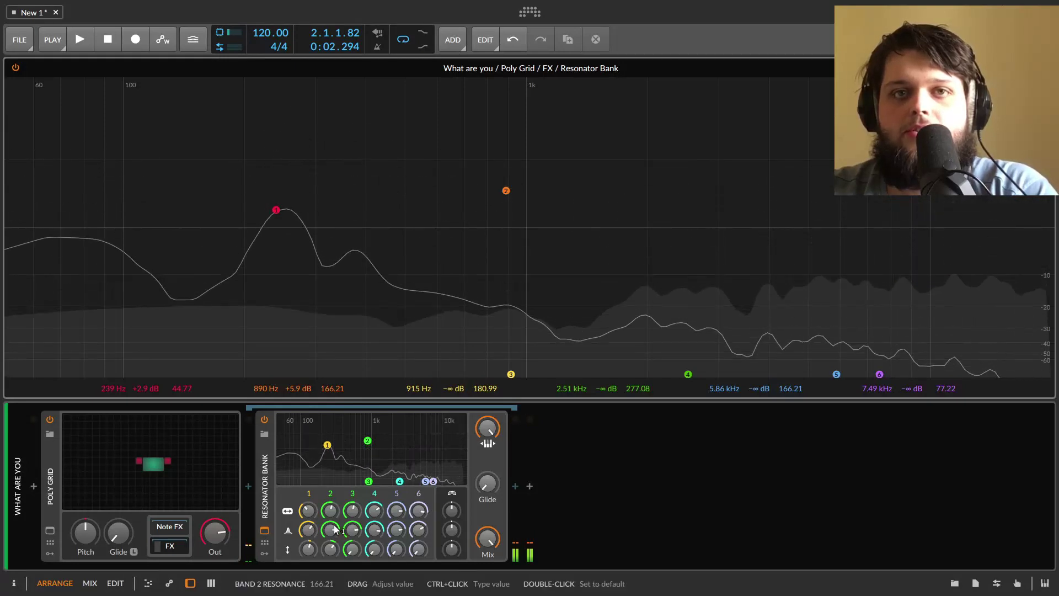
Raise band 3 to 1.92 kHz, +5.2 dB; band 4 to 4.07 kHz, +5.2 dB; band 5 to 8.56 kHz, +2.1 dB; band 6 to 14.6 kHz, +8.3 dB.
{"action": "left_click", "coordinate": [330, 493]}
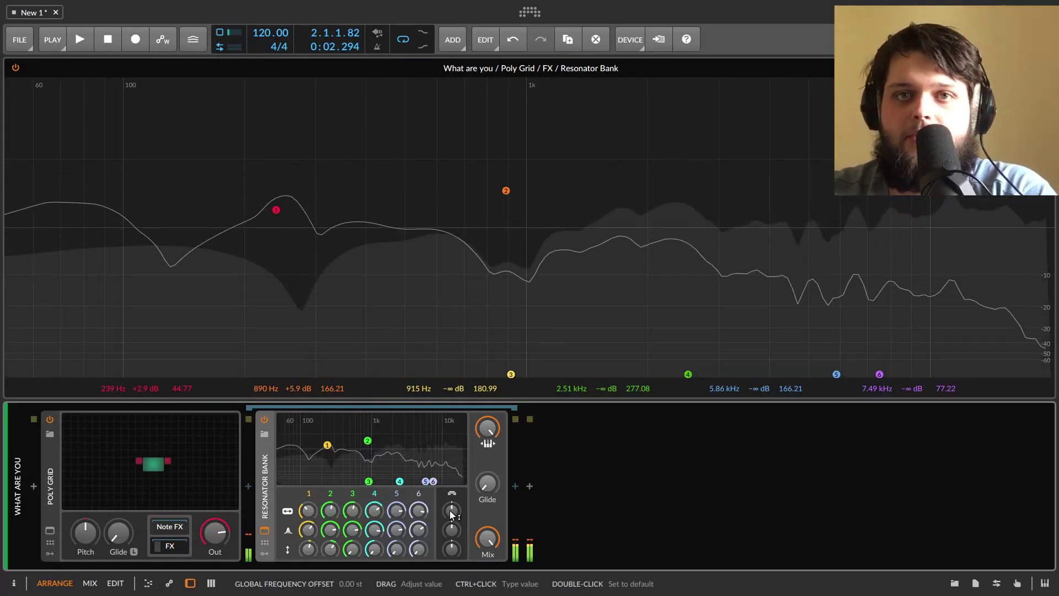
{"action": "left_click_drag", "start_coordinate": [369, 481], "coordinate": [391, 441]}
{"action": "left_click_drag", "start_coordinate": [399, 481], "coordinate": [454, 436]}
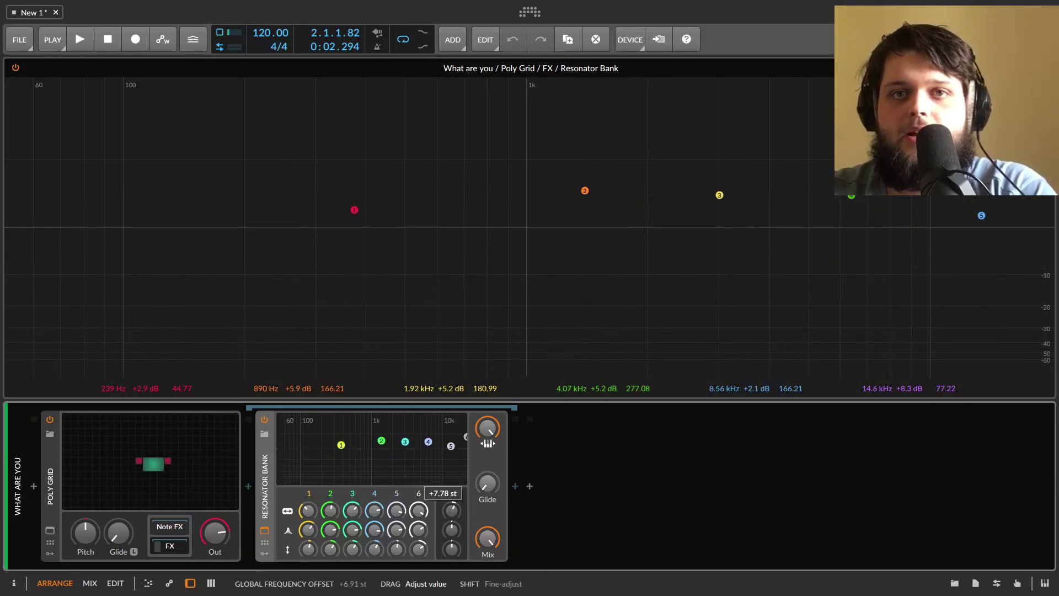
Sweep the global frequency offset and the global Q scaler, returning both to their default values.
{"action": "left_click_drag", "start_coordinate": [451, 510], "coordinate": [452, 554]}
{"action": "double_click", "coordinate": [451, 510]}
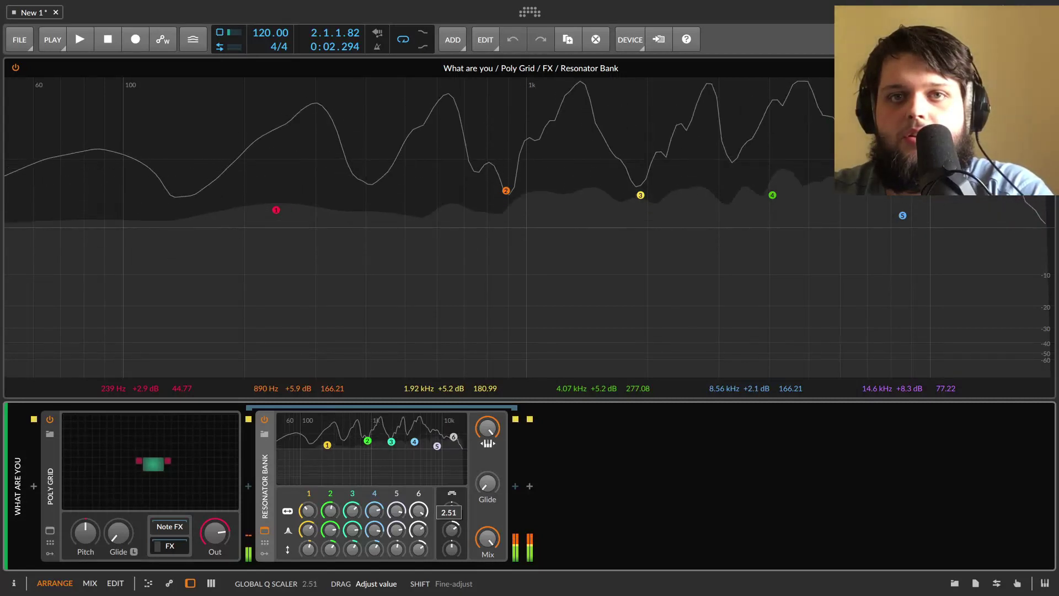
{"action": "double_click", "coordinate": [454, 531]}
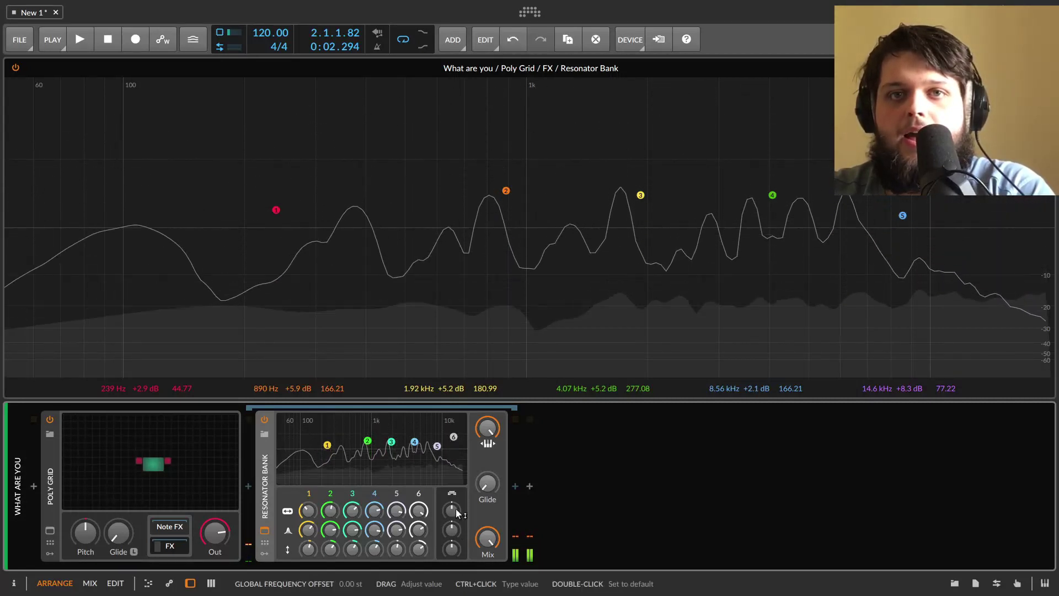
{"action": "mouse_move", "coordinate": [456, 548]}
{"action": "left_mouse_down"}
{"action": "mouse_move", "coordinate": [456, 579]}
{"action": "mouse_move", "coordinate": [455, 521]}
{"action": "mouse_move", "coordinate": [456, 546]}
{"action": "left_mouse_up"}
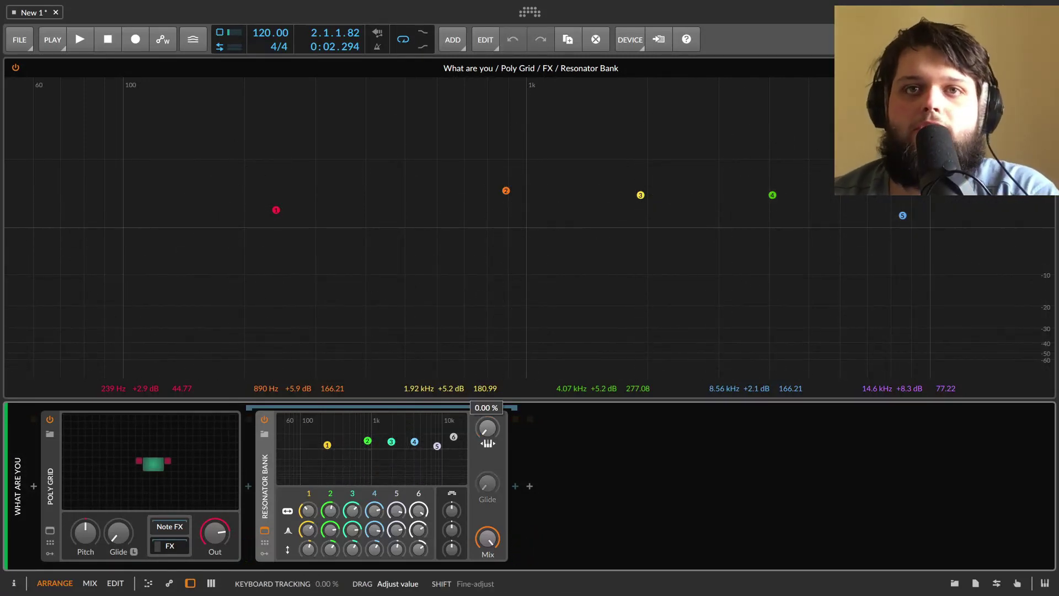
Try keyboard tracking at 0%, restore it to full and raise the glide time to 1.00 s.
{"action": "left_click_drag", "start_coordinate": [499, 428], "coordinate": [499, 458]}
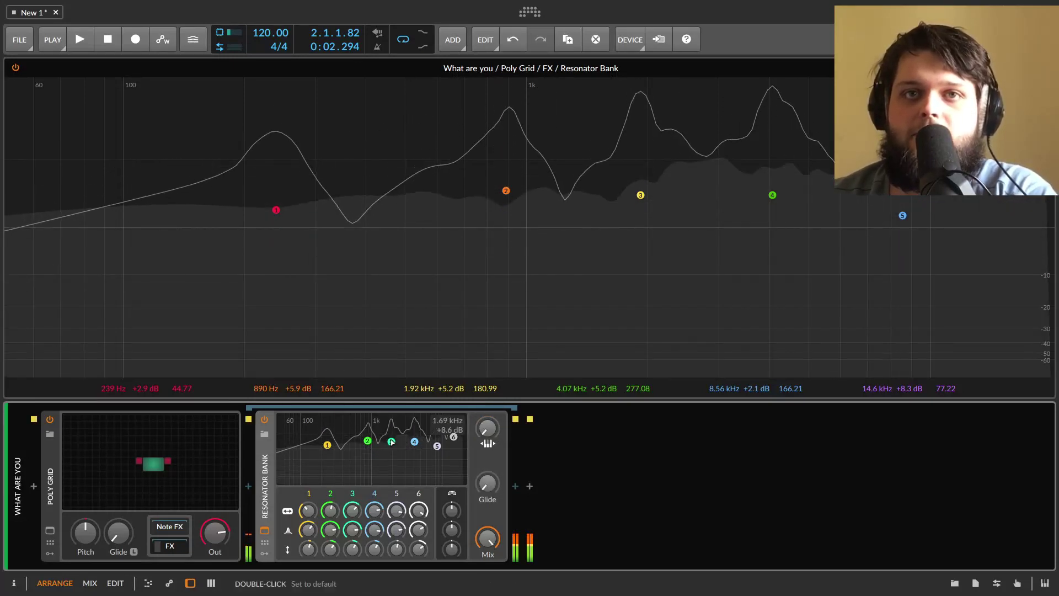
{"action": "left_click_drag", "start_coordinate": [488, 430], "coordinate": [487, 376]}
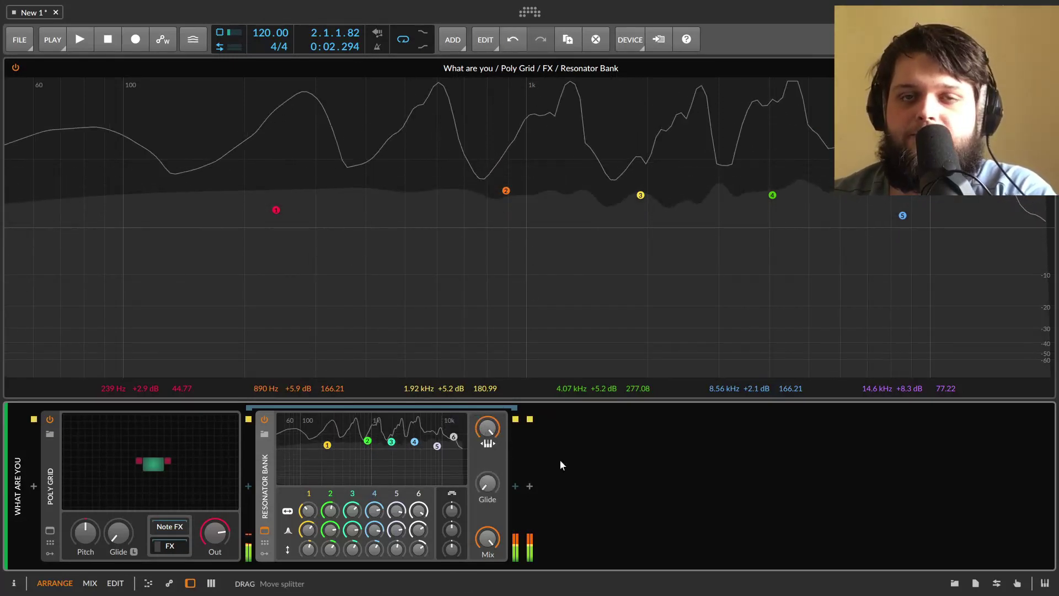
{"action": "mouse_move", "coordinate": [485, 482]}
{"action": "left_mouse_down"}
{"action": "mouse_move", "coordinate": [486, 461]}
{"action": "mouse_move", "coordinate": [485, 488]}
{"action": "left_mouse_up"}
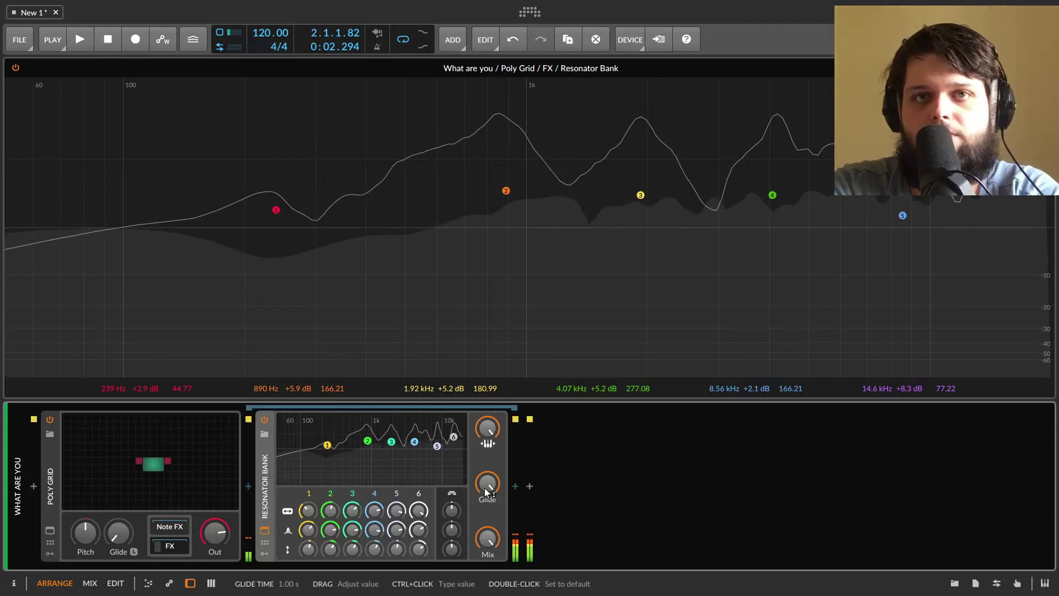
{"action": "mouse_move", "coordinate": [488, 538]}
{"action": "left_mouse_down"}
{"action": "mouse_move", "coordinate": [488, 555]}
{"action": "mouse_move", "coordinate": [487, 524]}
{"action": "left_mouse_up"}
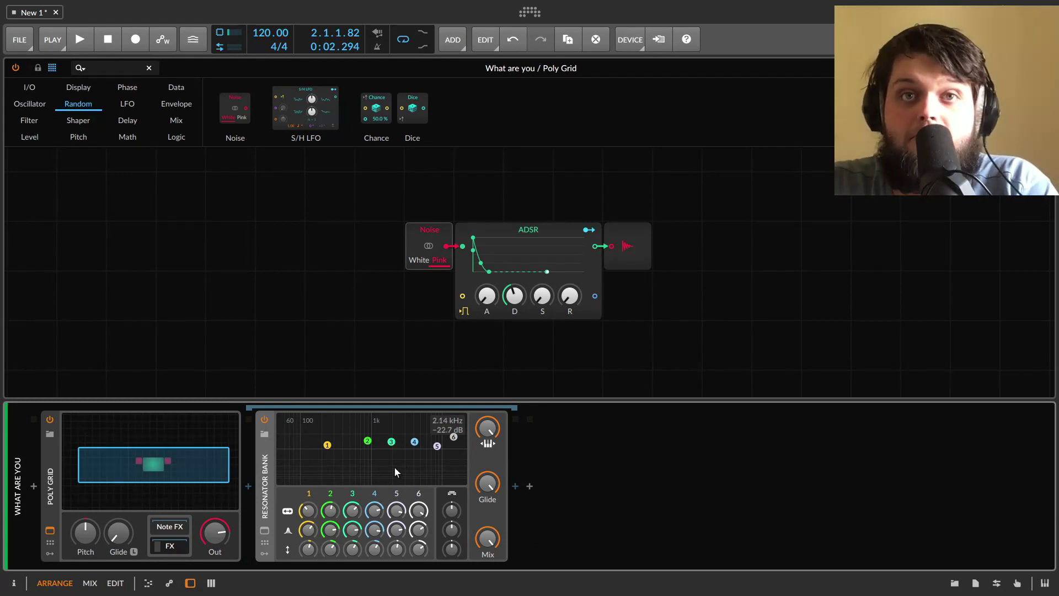
Show the Resonator Bank's expanded view again and move band 3 to about 1.92 kHz at +12.4 dB.
{"action": "left_click", "coordinate": [264, 530]}
{"action": "left_click_drag", "start_coordinate": [640, 194], "coordinate": [619, 138]}
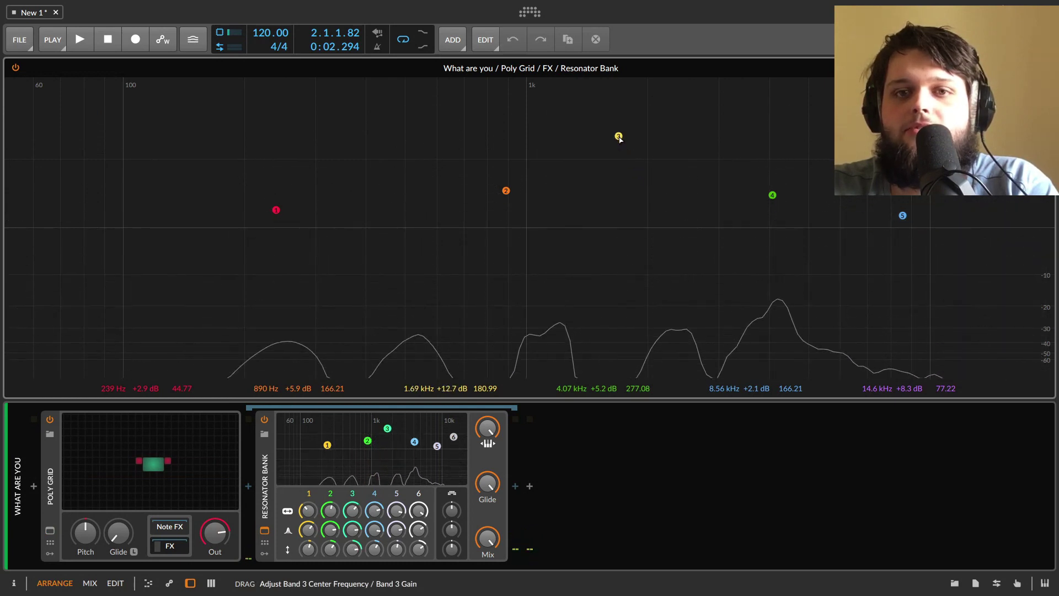
{"action": "left_click_drag", "start_coordinate": [594, 112], "coordinate": [641, 141]}
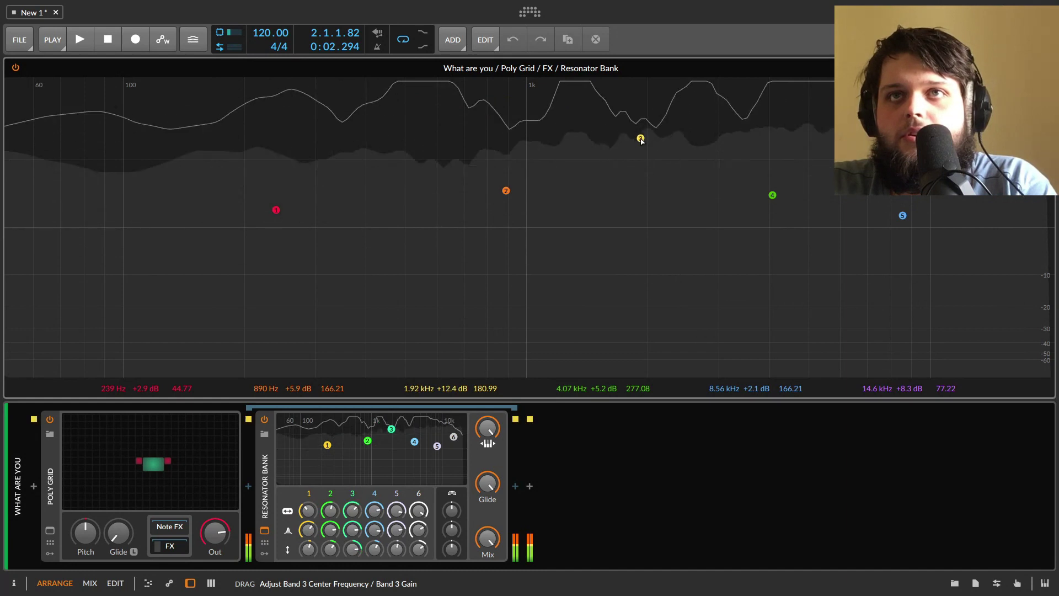
Lower Resonator Bank band 2 to about 865 Hz at +1.5 dB and fine-tune the ADSR decay in Poly Grid.
{"action": "left_click_drag", "start_coordinate": [506, 190], "coordinate": [500, 219]}
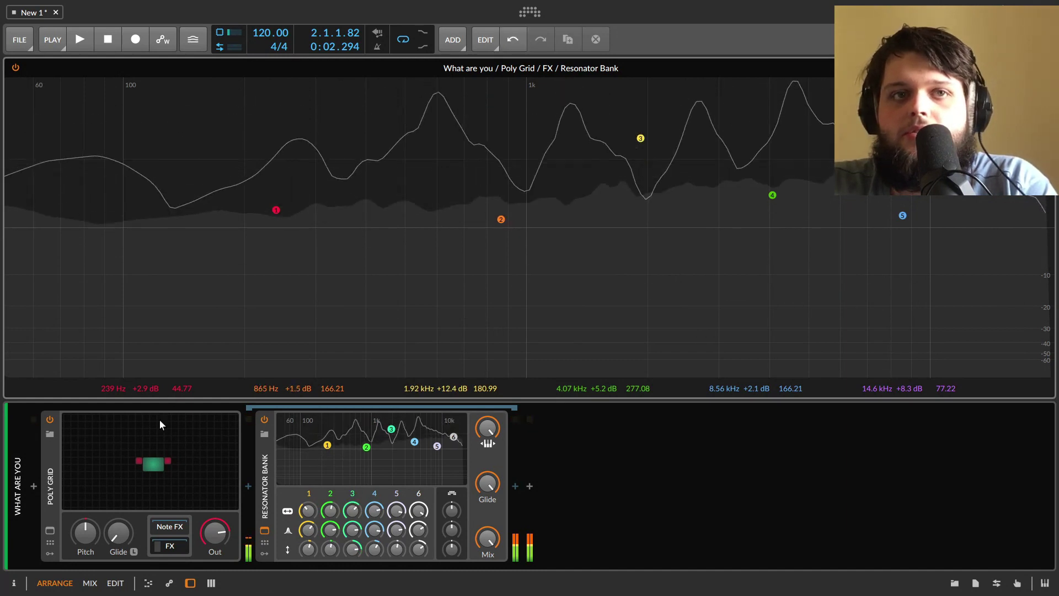
{"action": "left_click", "coordinate": [160, 420]}
{"action": "left_click_drag", "start_coordinate": [513, 295], "coordinate": [513, 326]}
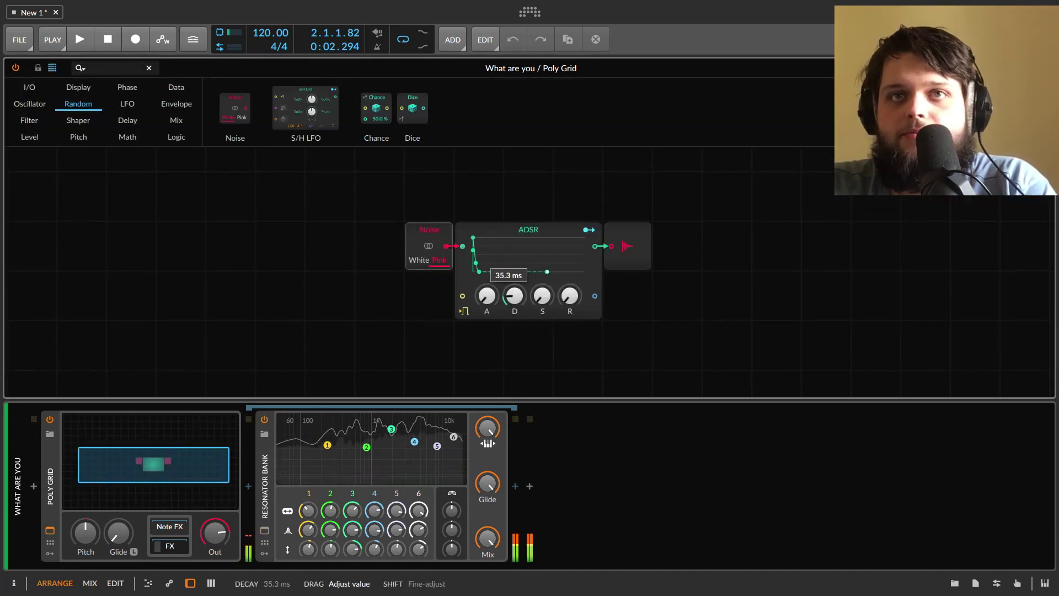
Show the Resonator Bank's expanded view again and move band 2 to about 884 Hz at +11.2 dB.
{"action": "left_click", "coordinate": [425, 439]}
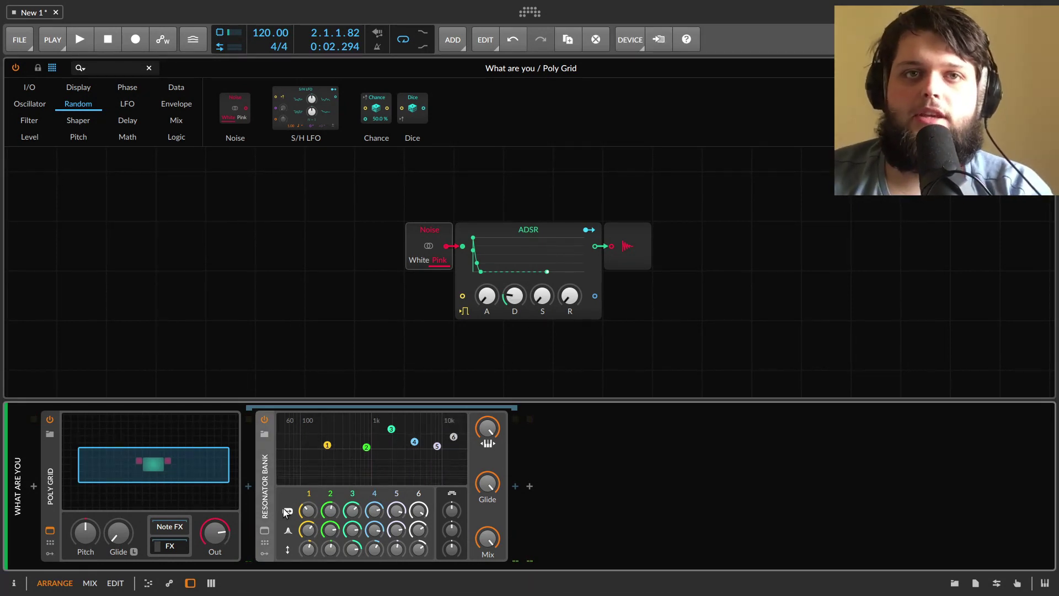
{"action": "left_click", "coordinate": [265, 531]}
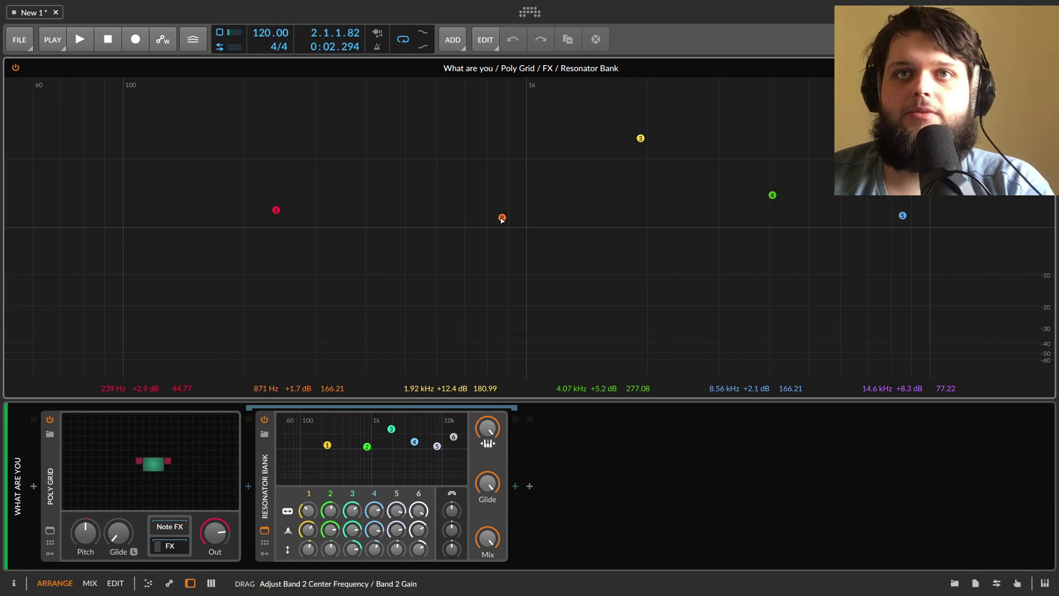
{"action": "left_click_drag", "start_coordinate": [434, 154], "coordinate": [436, 150]}
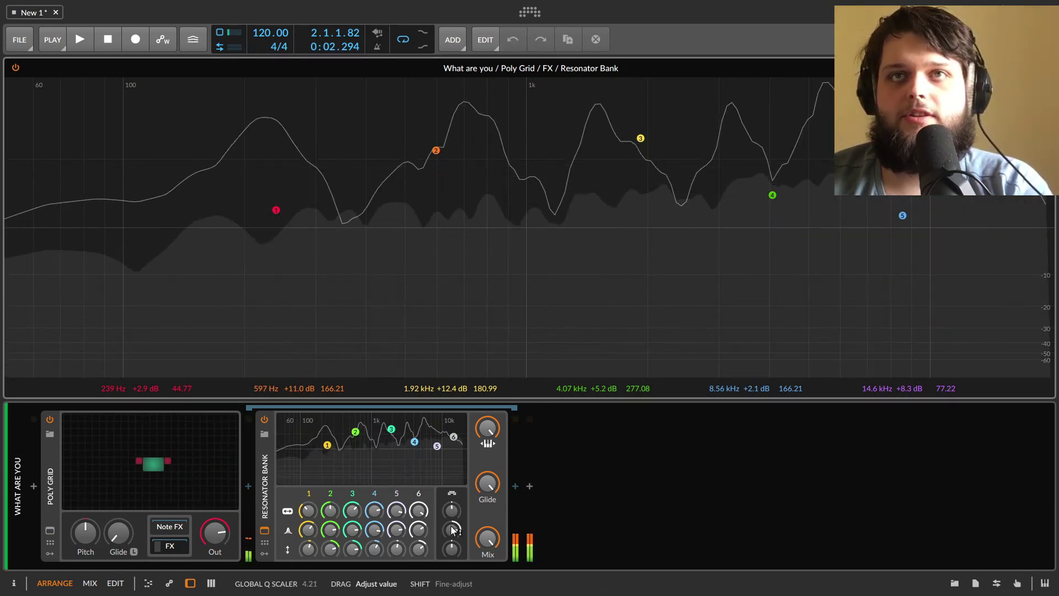
{"action": "left_click_drag", "start_coordinate": [436, 150], "coordinate": [505, 149]}
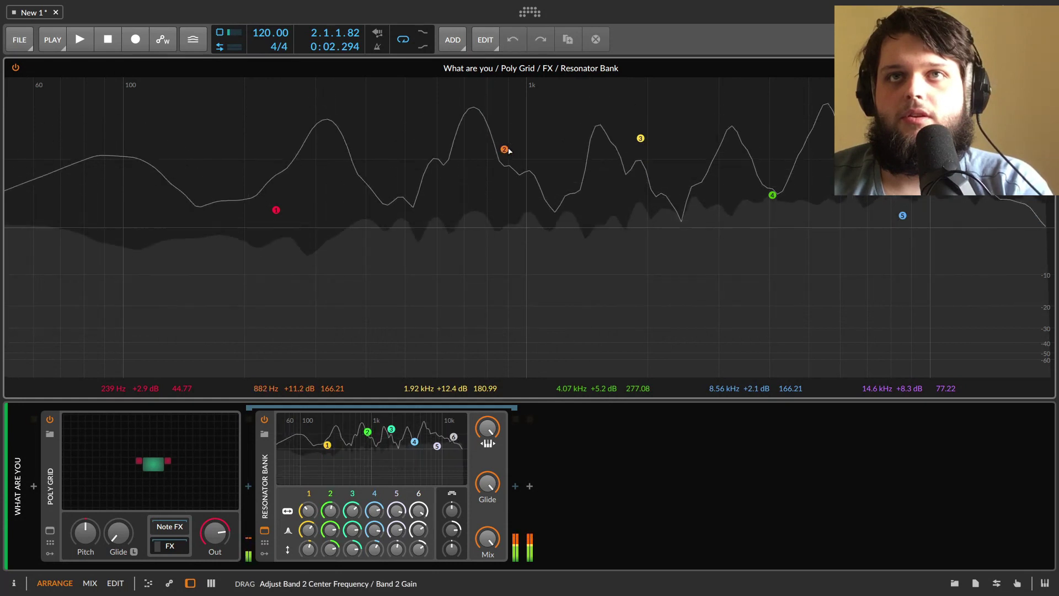
Move band 3 to 1.85 kHz, +7.5 dB; band 4 to 3.99 kHz, +1.1 dB; band 5 to 6.73 kHz, +8.8 dB; band 6 to 9.57 kHz, +13.0 dB.
{"action": "left_click_drag", "start_coordinate": [640, 138], "coordinate": [635, 178]}
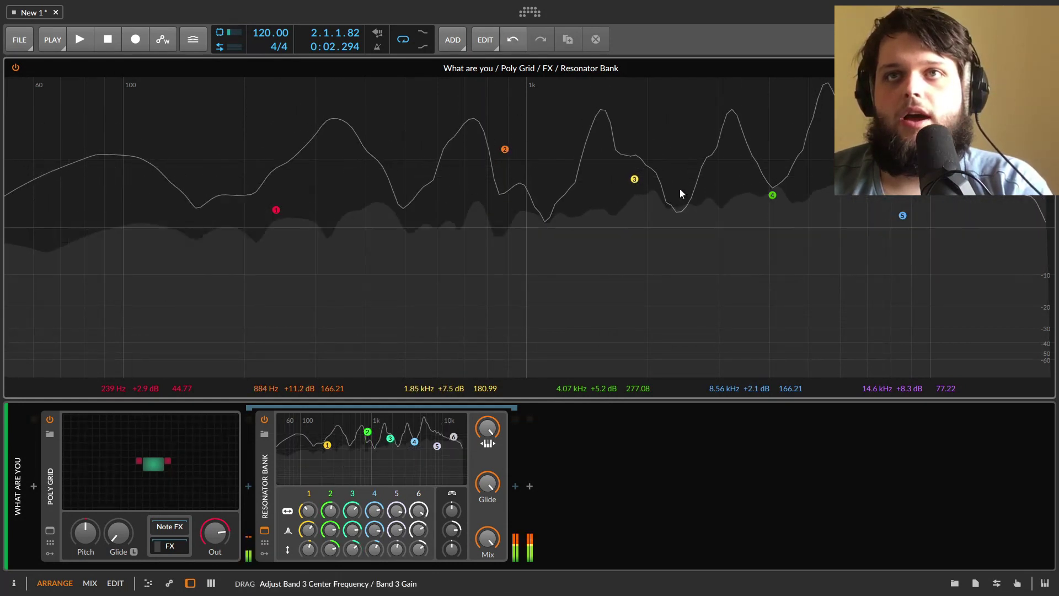
{"action": "left_click_drag", "start_coordinate": [770, 195], "coordinate": [769, 221]}
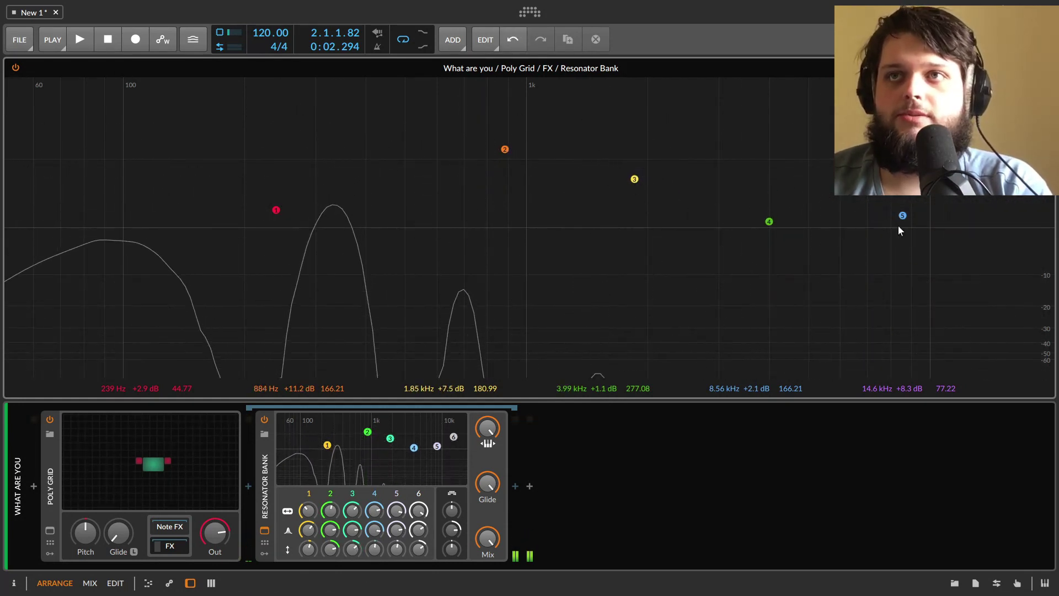
{"action": "left_click_drag", "start_coordinate": [902, 215], "coordinate": [863, 160]}
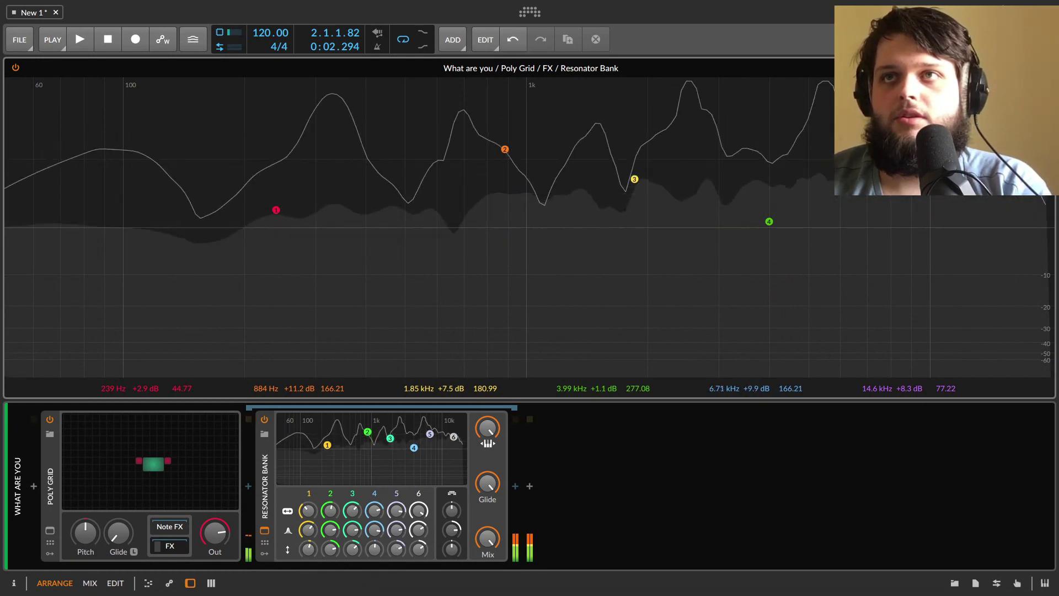
{"action": "left_click_drag", "start_coordinate": [1000, 172], "coordinate": [926, 135]}
{"action": "left_click_drag", "start_coordinate": [860, 159], "coordinate": [860, 168]}
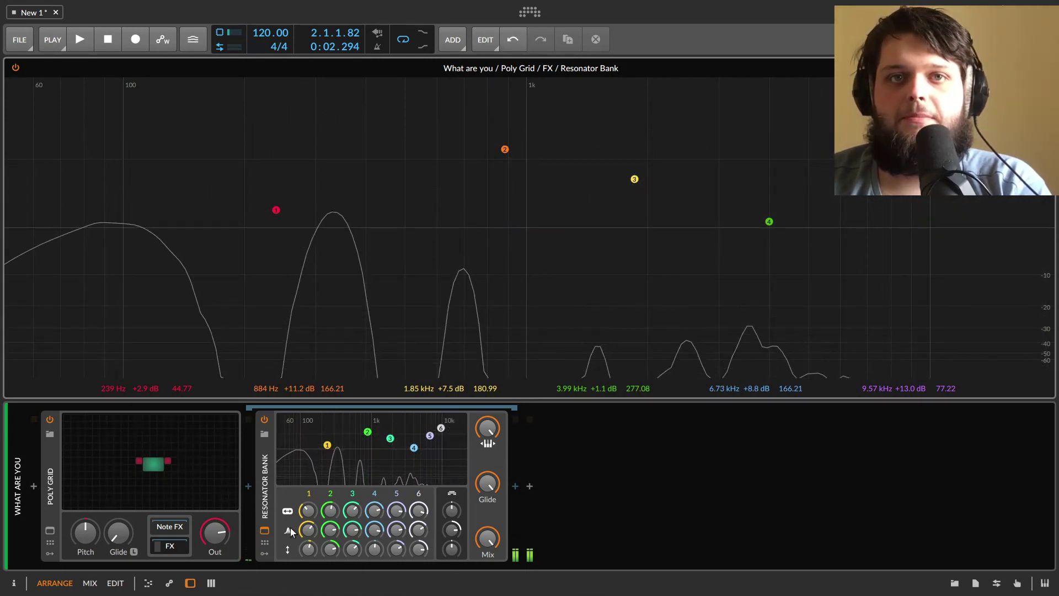
Try band 5's resonance at 1000.00, reduce it to 7.66, and set band 6 to 7.89 kHz with a resonance of 12.27.
{"action": "mouse_move", "coordinate": [398, 532]}
{"action": "left_mouse_down"}
{"action": "mouse_move", "coordinate": [398, 577]}
{"action": "mouse_move", "coordinate": [399, 527]}
{"action": "left_mouse_up"}
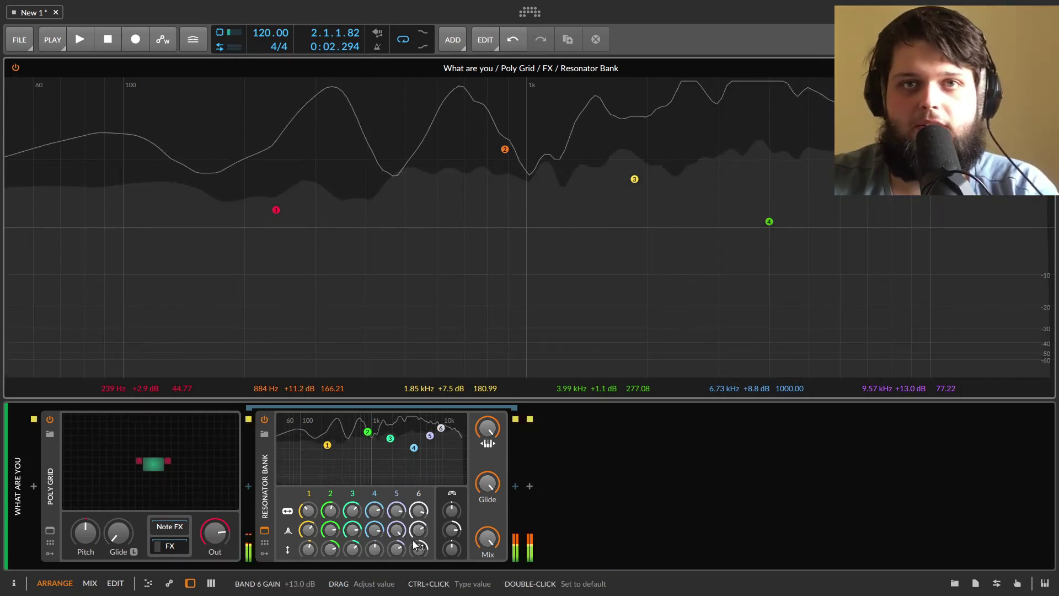
{"action": "left_click_drag", "start_coordinate": [411, 538], "coordinate": [411, 556]}
{"action": "left_click_drag", "start_coordinate": [416, 512], "coordinate": [416, 518]}
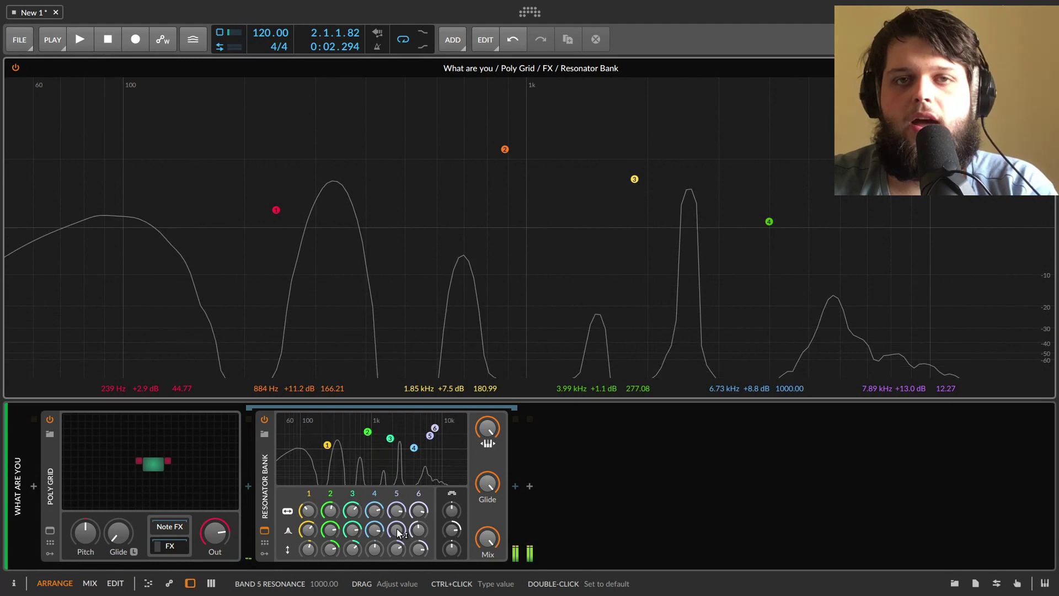
{"action": "mouse_move", "coordinate": [397, 533]}
{"action": "left_mouse_down"}
{"action": "mouse_move", "coordinate": [397, 558]}
{"action": "mouse_move", "coordinate": [397, 544]}
{"action": "left_mouse_up"}
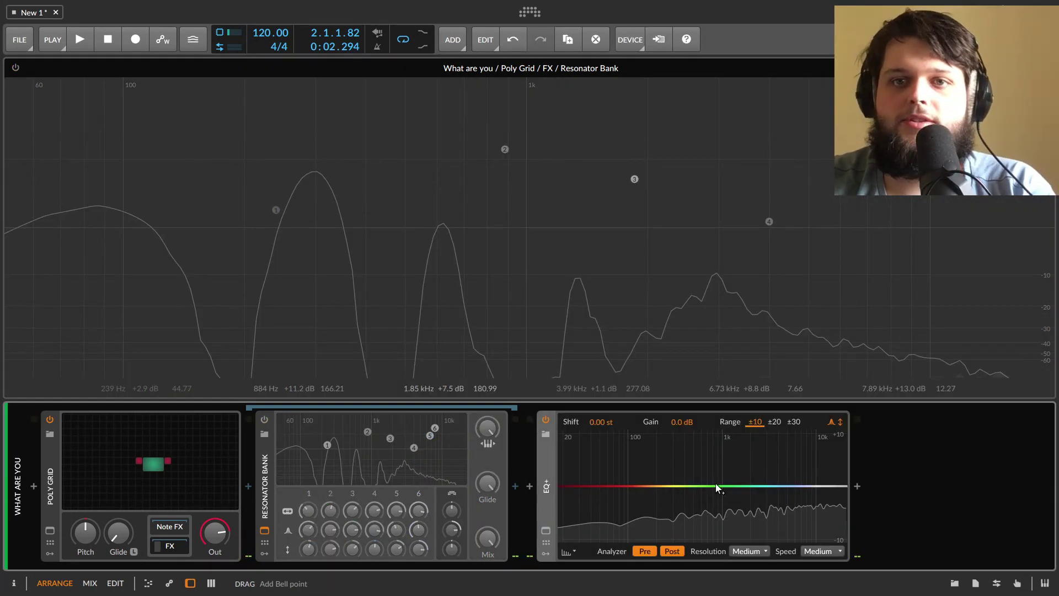
Add two EQ+ bell points, at 963 Hz, +7.0 dB and 954 Hz, +29.4 dB, with the display range at ±30.
{"action": "left_click_drag", "start_coordinate": [717, 487], "coordinate": [721, 449]}
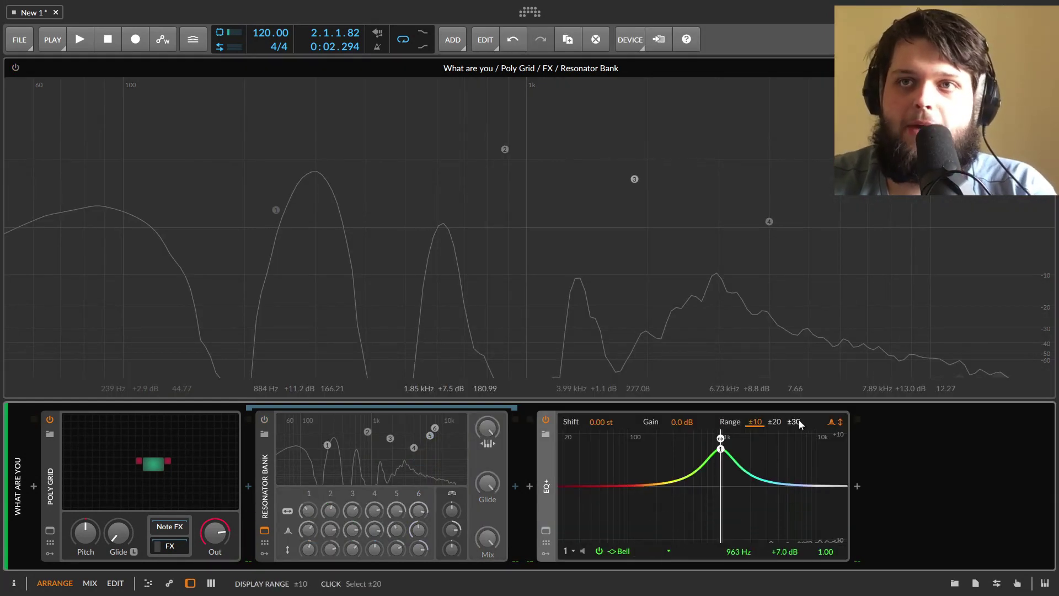
{"action": "left_click_drag", "start_coordinate": [720, 409], "coordinate": [720, 440]}
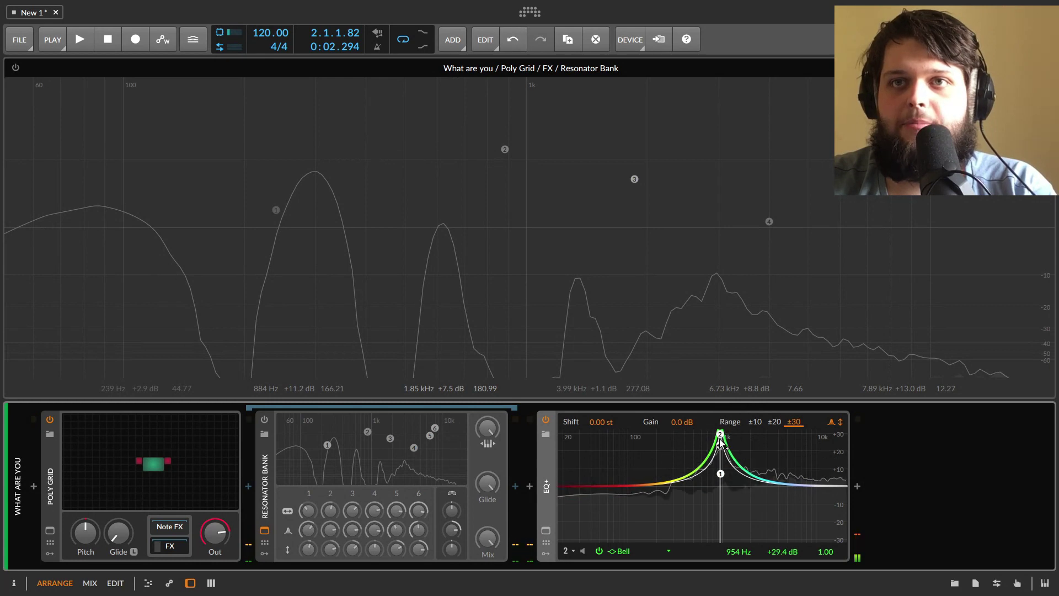
Sweep the Q of EQ+ band 2 between about 0.09 and 17.78 to compare wide and narrow peaks.
{"action": "scroll", "coordinate": [720, 435], "scroll_direction": "down", "scroll_amount": 3}
{"action": "scroll", "coordinate": [720, 434], "scroll_direction": "up", "scroll_amount": 19}
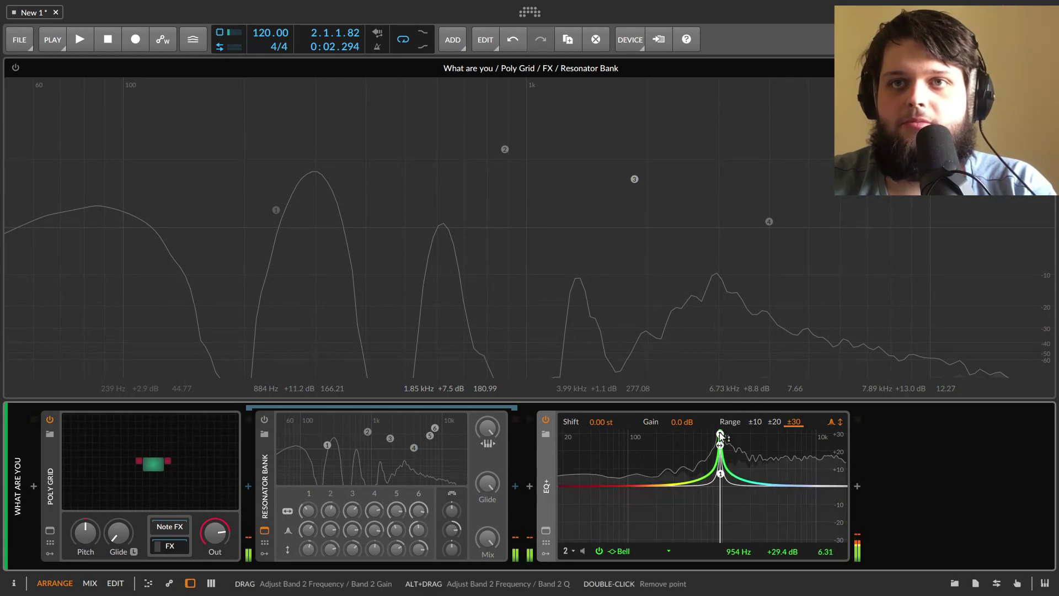
{"action": "scroll", "coordinate": [720, 436], "scroll_direction": "up", "scroll_amount": 4}
{"action": "scroll", "coordinate": [720, 437], "scroll_direction": "up", "scroll_amount": 3}
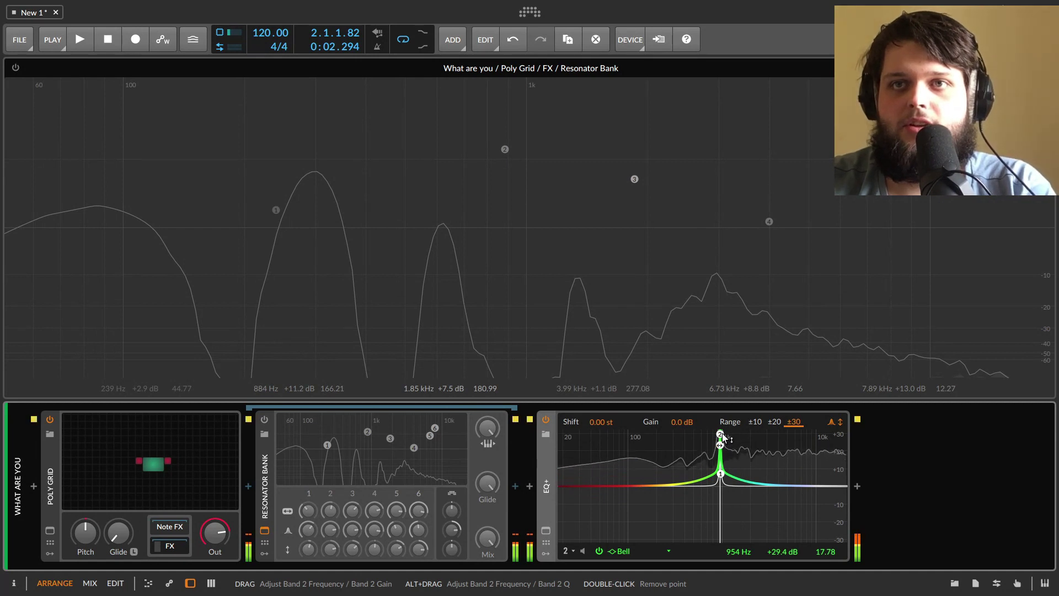
{"action": "scroll", "coordinate": [723, 437], "scroll_direction": "down", "scroll_amount": 12}
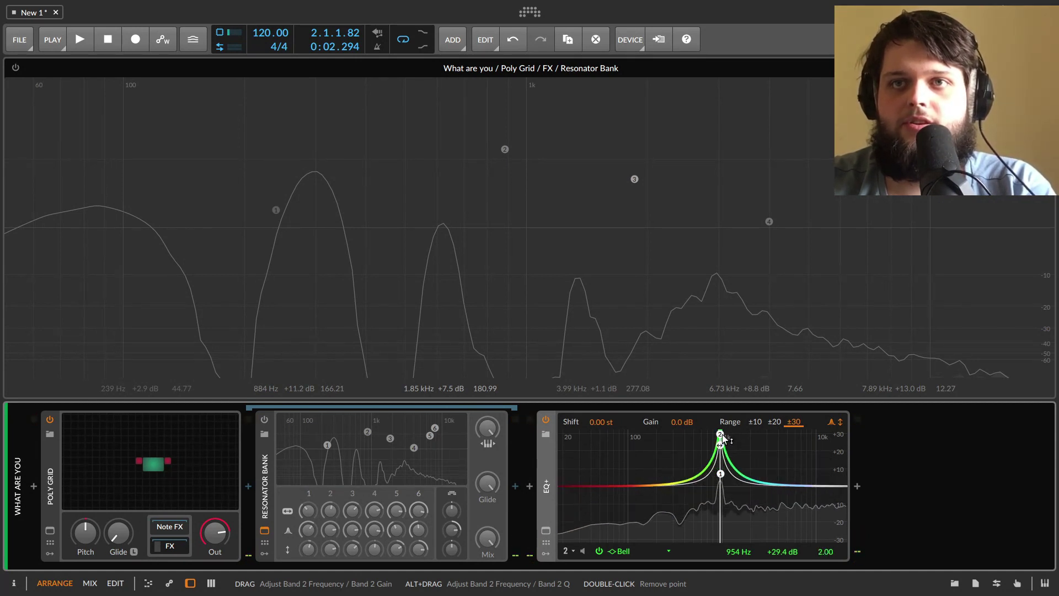
{"action": "scroll", "coordinate": [722, 437], "scroll_direction": "down", "scroll_amount": 20}
Move EQ+ band 2 to about 507 Hz at +30.0 dB with a Q of 11.22, and switch the Resonator Bank back on.
{"action": "mouse_move", "coordinate": [722, 438]}
{"action": "left_mouse_down"}
{"action": "mouse_move", "coordinate": [724, 468]}
{"action": "mouse_move", "coordinate": [729, 441]}
{"action": "mouse_move", "coordinate": [729, 451]}
{"action": "left_mouse_up"}
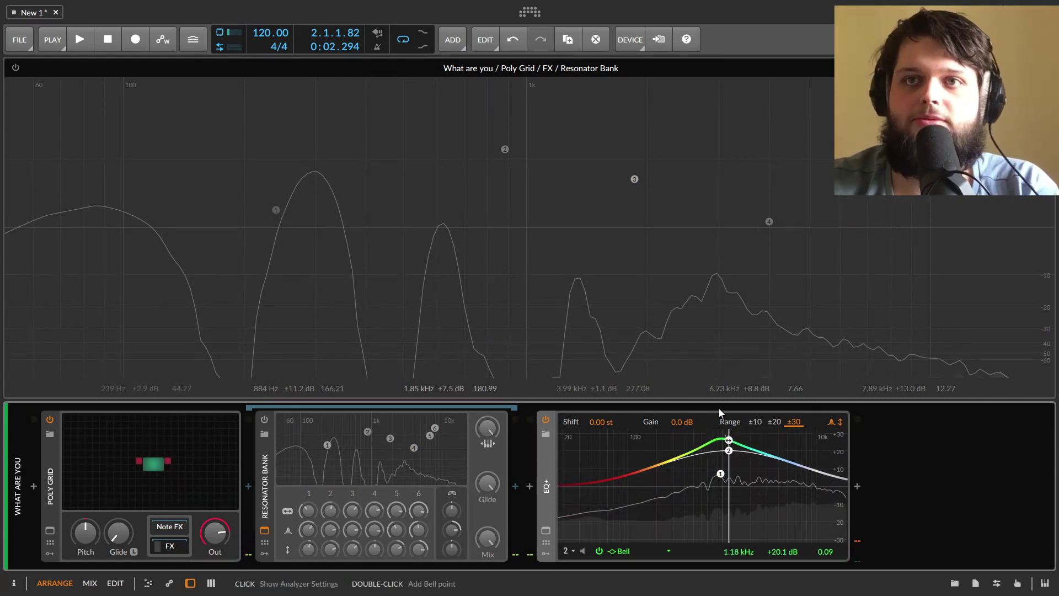
{"action": "scroll", "coordinate": [729, 451], "scroll_direction": "up", "scroll_amount": 5}
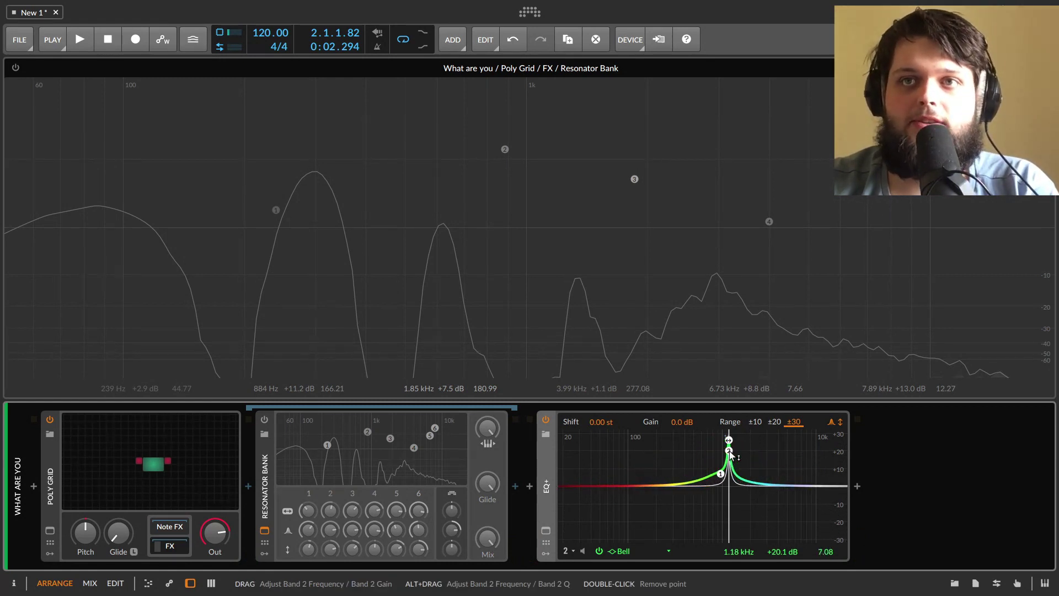
{"action": "left_click_drag", "start_coordinate": [729, 453], "coordinate": [730, 441]}
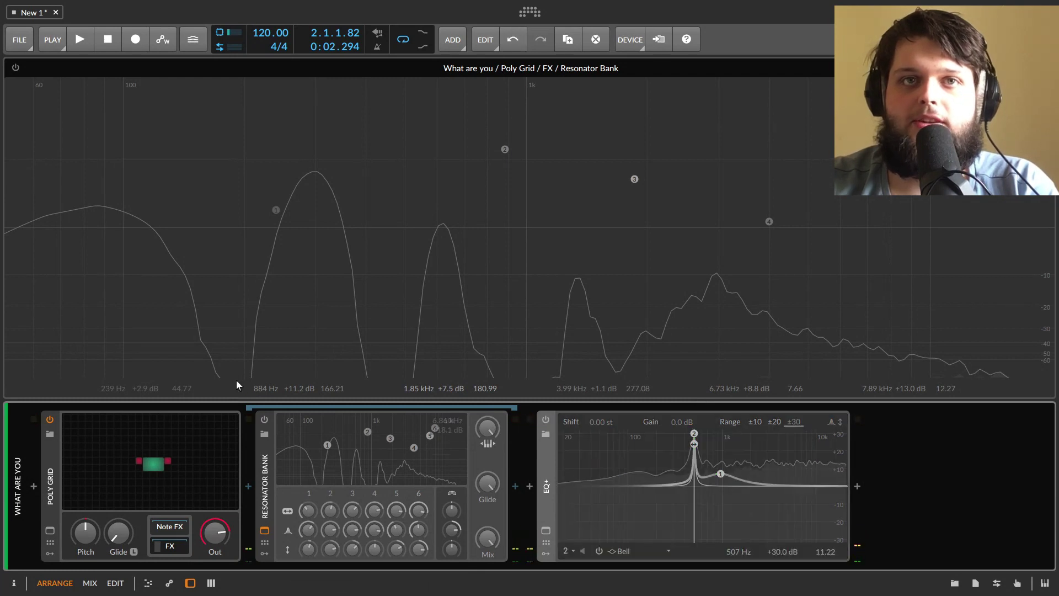
{"action": "left_click", "coordinate": [265, 419]}
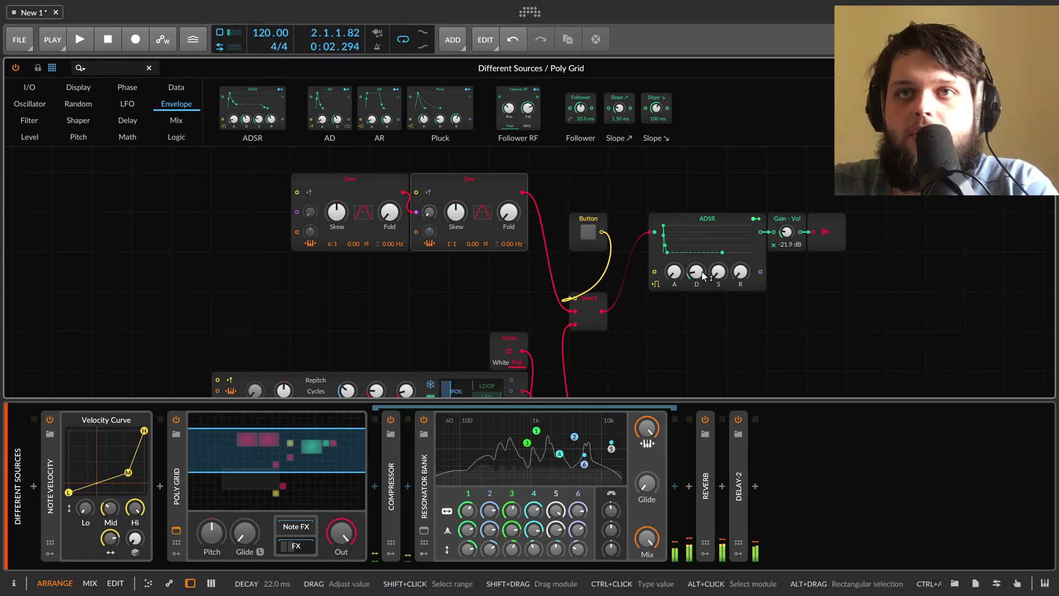
On the Different Sources track, bypass the Resonator Bank, raise the ADSR attack slightly, and switch the bank back on.
{"action": "left_click", "coordinate": [424, 422]}
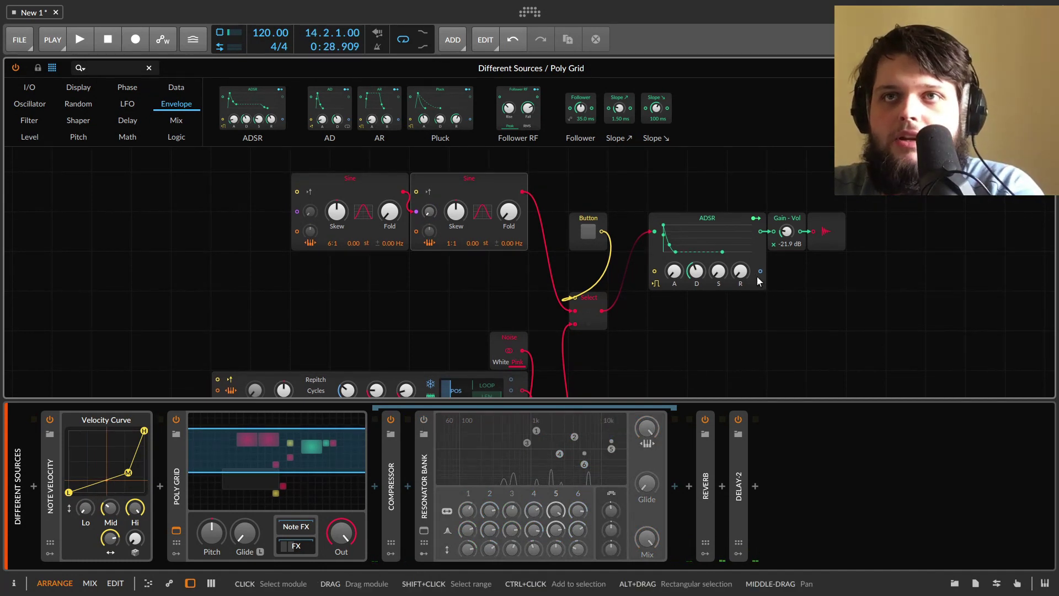
{"action": "left_click_drag", "start_coordinate": [676, 278], "coordinate": [676, 269]}
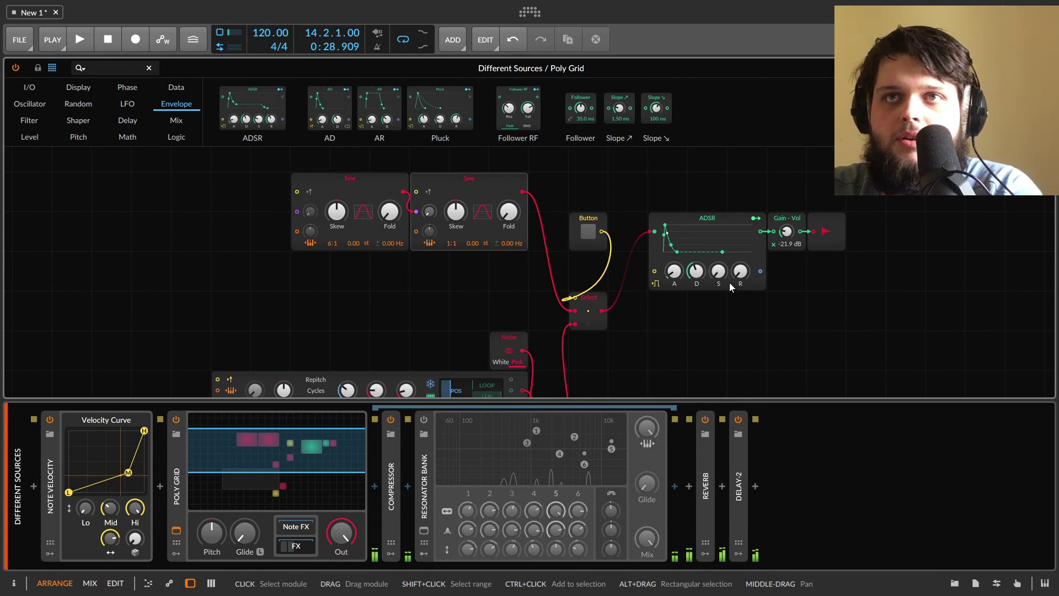
{"action": "left_click", "coordinate": [424, 423]}
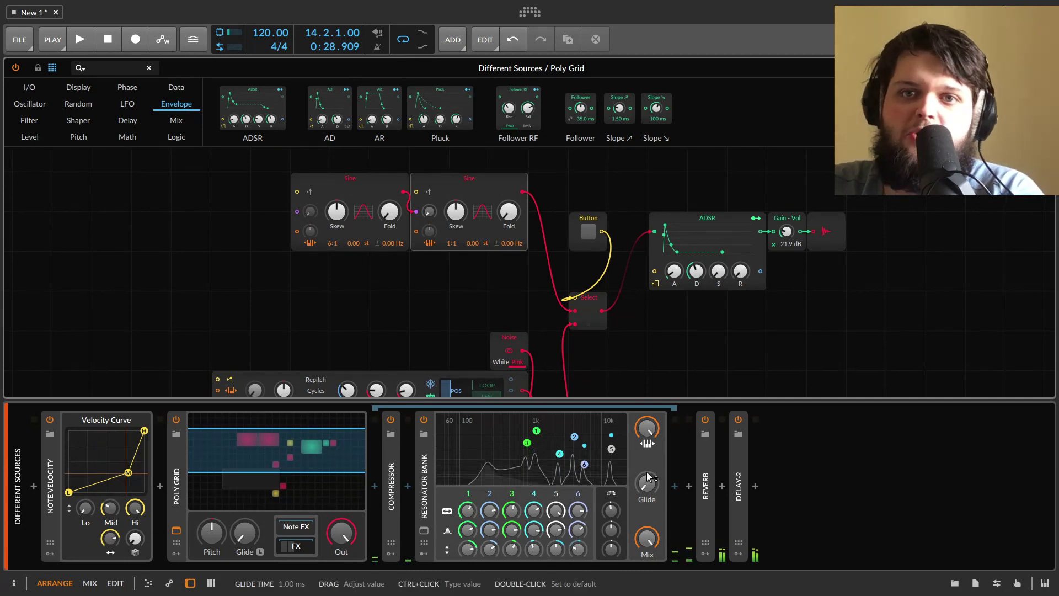
Reposition Resonator Bank bands 1 to 4 and shift the Note Velocity curve's midpoint to a lower input velocity.
{"action": "mouse_move", "coordinate": [576, 439]}
{"action": "left_mouse_down"}
{"action": "mouse_move", "coordinate": [547, 441]}
{"action": "mouse_move", "coordinate": [557, 431]}
{"action": "left_mouse_up"}
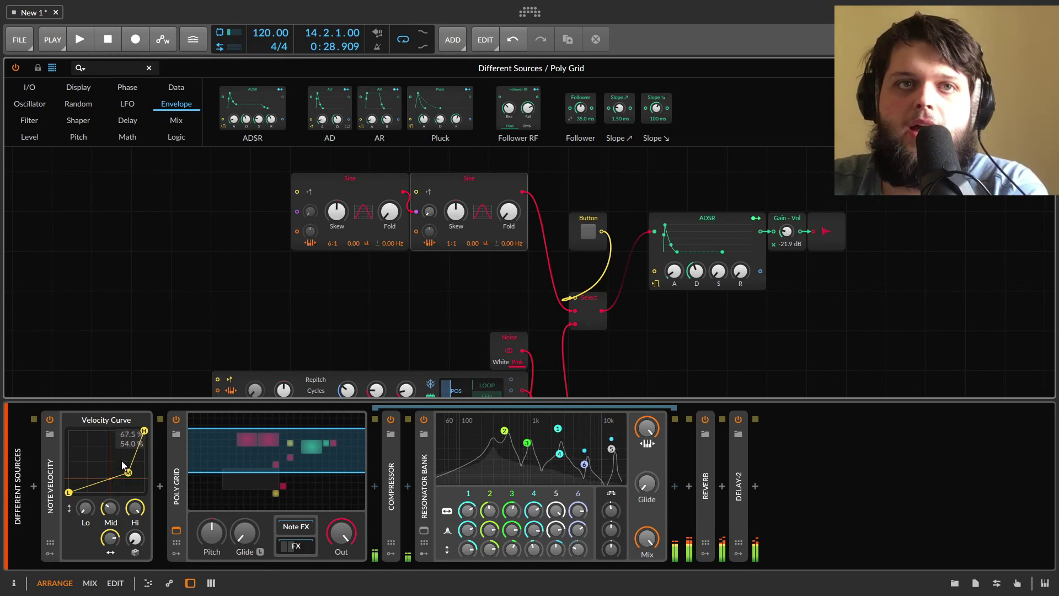
{"action": "left_click_drag", "start_coordinate": [125, 472], "coordinate": [117, 460]}
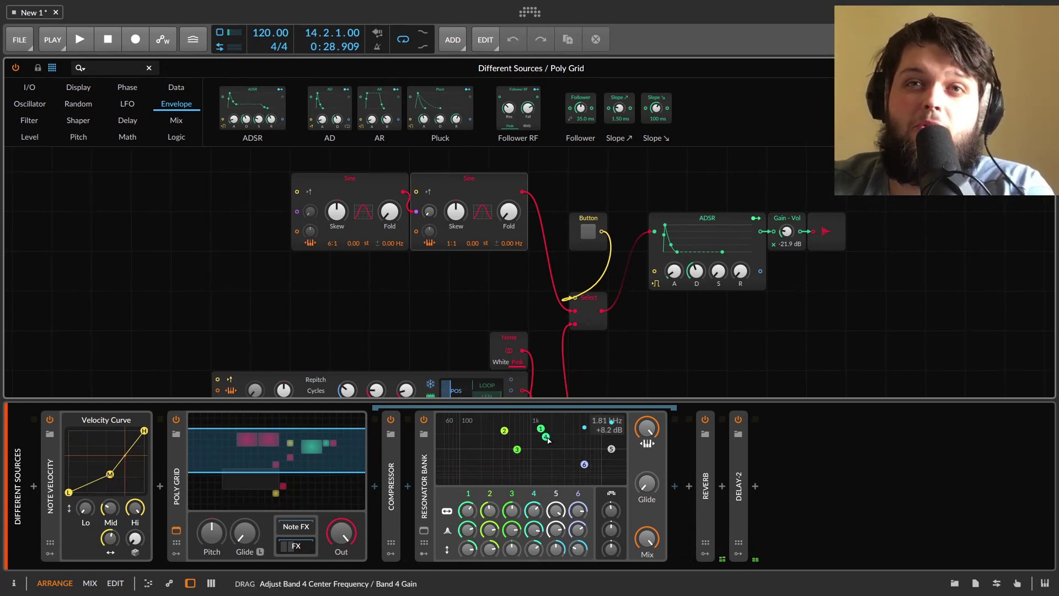
{"action": "left_click_drag", "start_coordinate": [549, 440], "coordinate": [559, 440]}
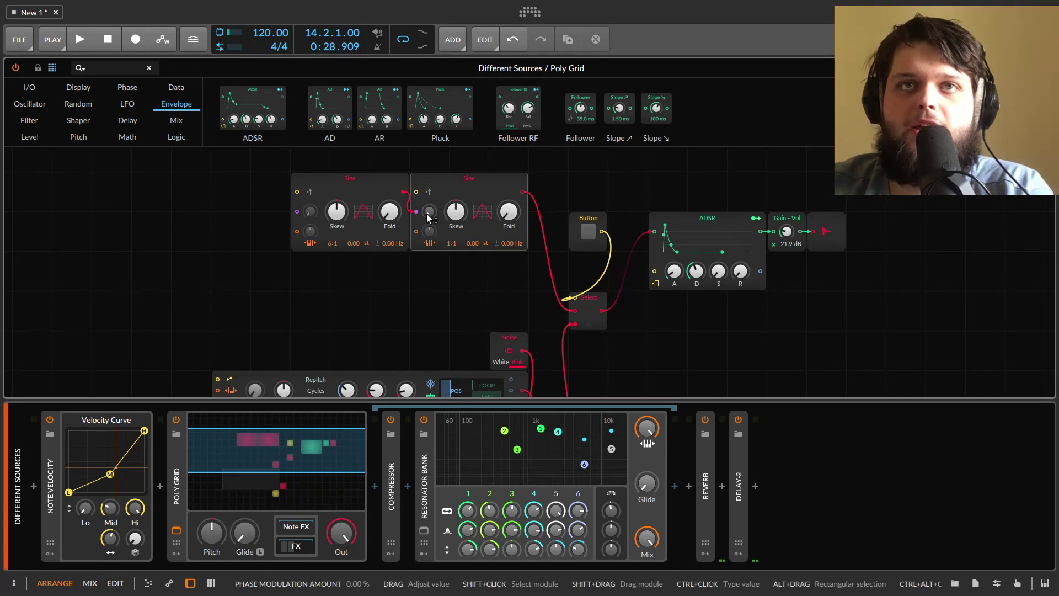
Raise the second Sine's phase modulation amount and lower the center frequencies of Resonator Bank bands 4 and 5.
{"action": "left_click_drag", "start_coordinate": [428, 212], "coordinate": [428, 168]}
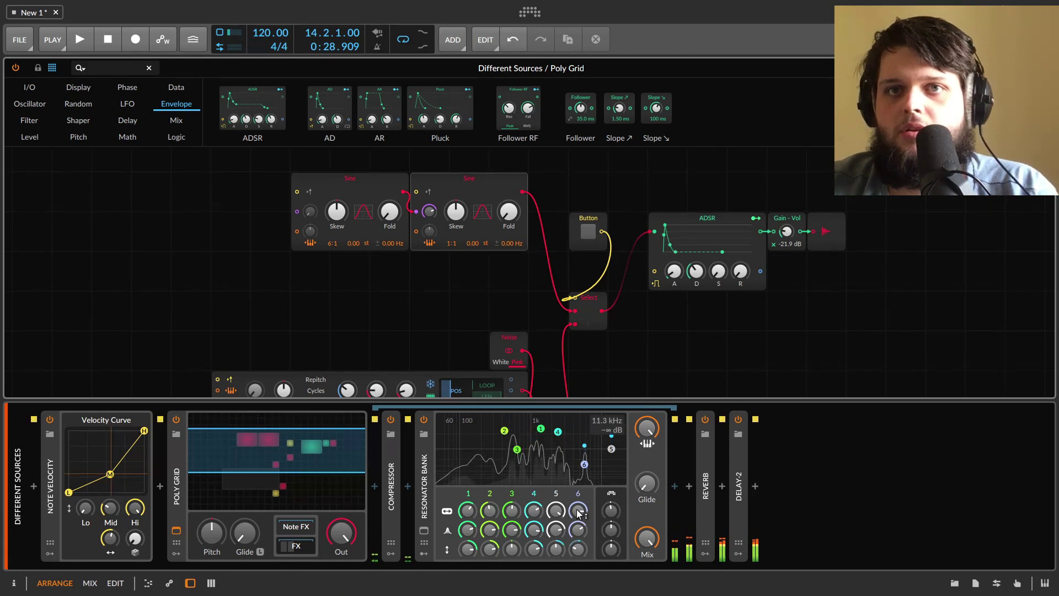
{"action": "left_click", "coordinate": [534, 527]}
{"action": "left_click_drag", "start_coordinate": [534, 511], "coordinate": [556, 518]}
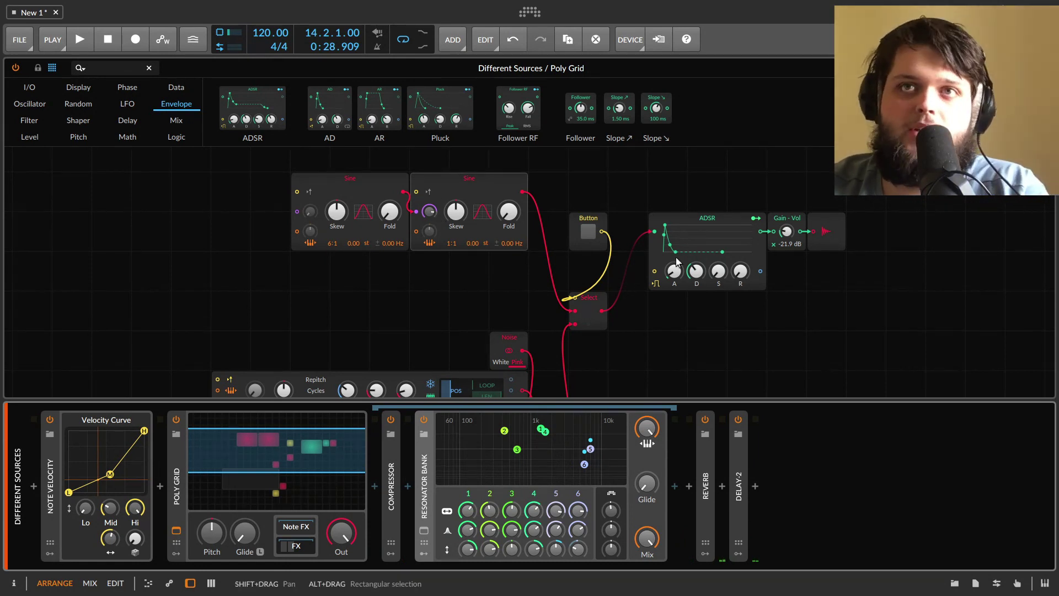
Turn on the Button to switch the Select module to the noise and sampler branch, and lengthen the ADSR decay slightly.
{"action": "left_click", "coordinate": [588, 233]}
{"action": "scroll", "coordinate": [634, 231], "scroll_direction": "down", "scroll_amount": 3}
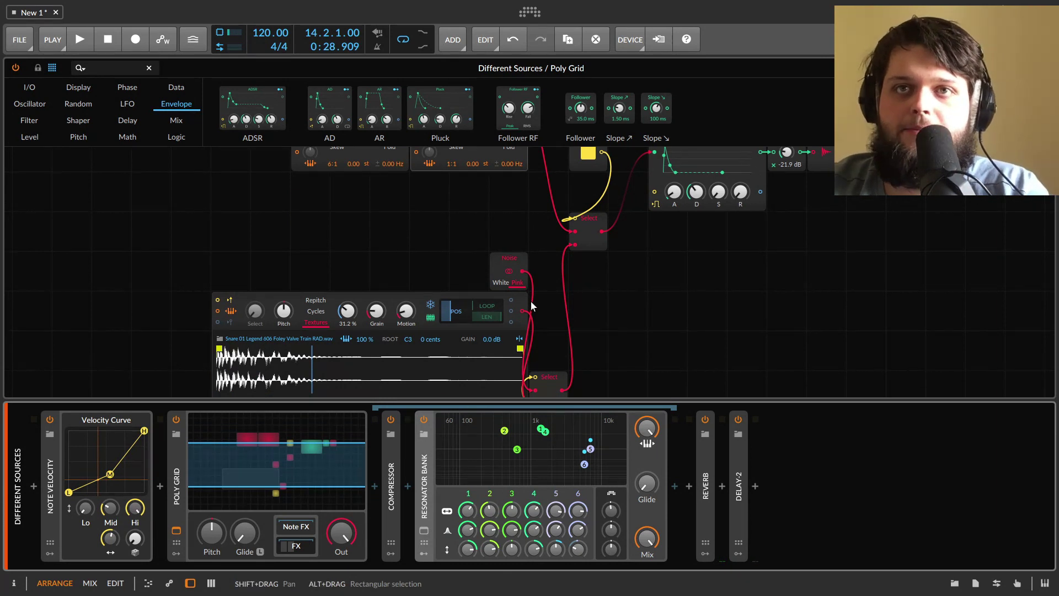
{"action": "mouse_move", "coordinate": [696, 192]}
{"action": "left_mouse_down"}
{"action": "mouse_move", "coordinate": [696, 207]}
{"action": "mouse_move", "coordinate": [696, 180]}
{"action": "mouse_move", "coordinate": [698, 194]}
{"action": "left_mouse_up"}
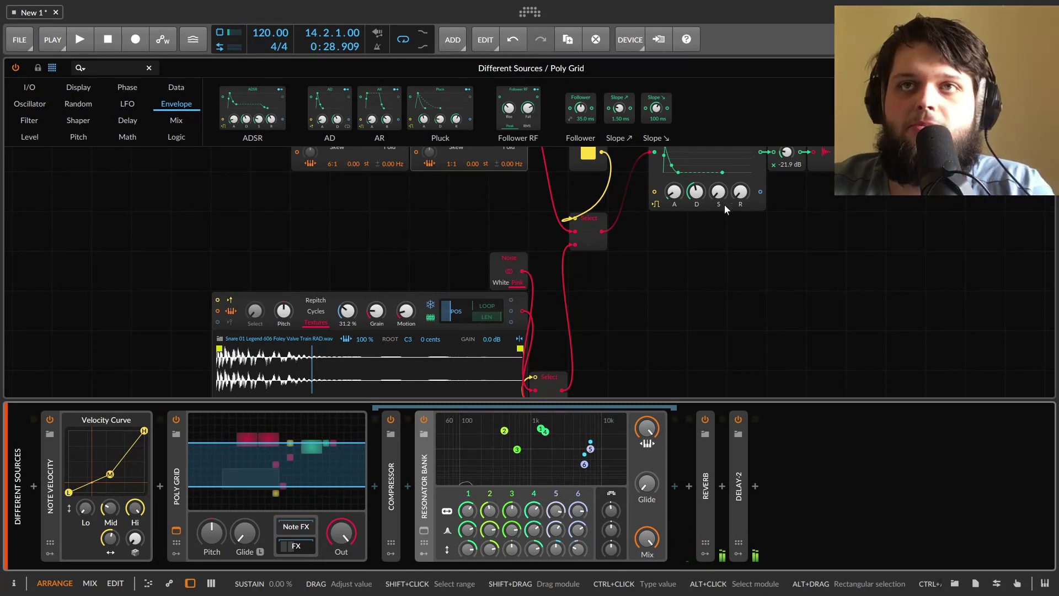
Retune Resonator Bank bands 1, 3 and 4 and shorten the ADSR decay to 85.2 ms.
{"action": "left_click_drag", "start_coordinate": [544, 433], "coordinate": [550, 453]}
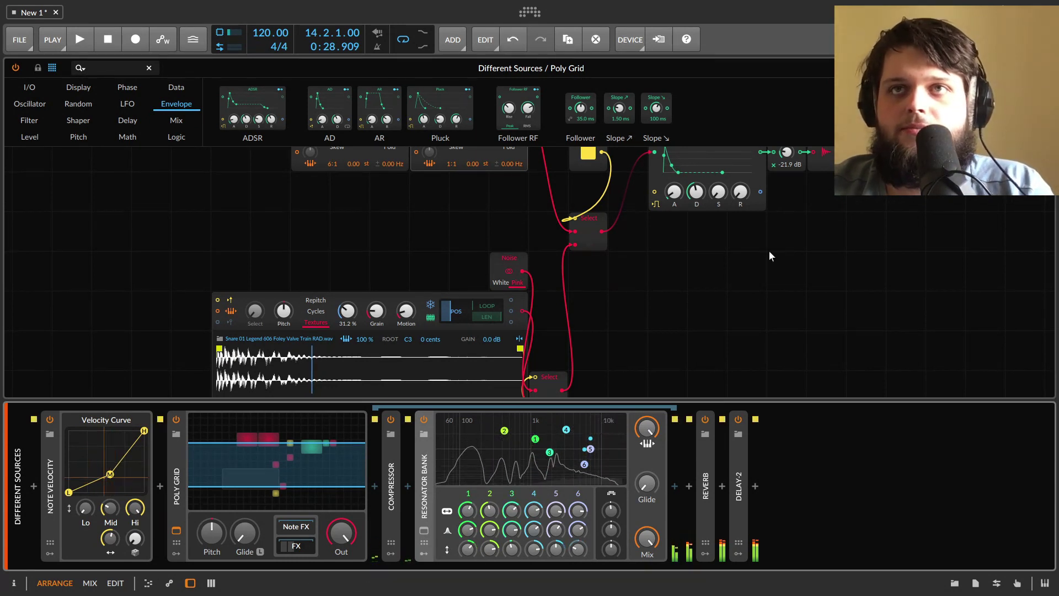
{"action": "scroll", "coordinate": [747, 295], "scroll_direction": "up", "scroll_amount": 3}
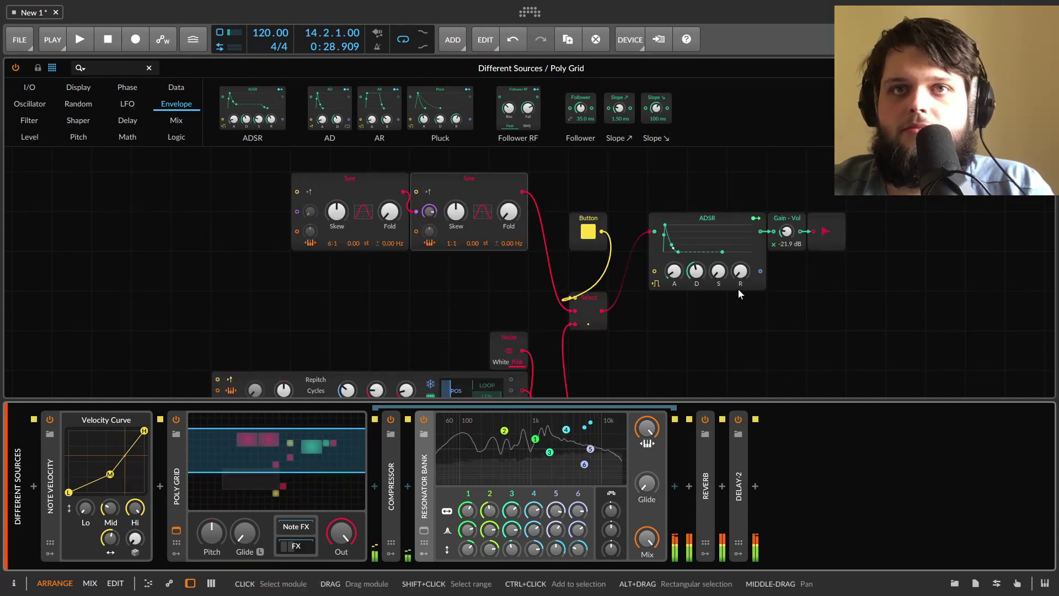
{"action": "scroll", "coordinate": [730, 287], "scroll_direction": "down", "scroll_amount": 3}
{"action": "mouse_move", "coordinate": [700, 188]}
{"action": "mouse_move", "coordinate": [696, 192]}
{"action": "left_mouse_down"}
{"action": "mouse_move", "coordinate": [696, 176]}
{"action": "mouse_move", "coordinate": [697, 194]}
{"action": "left_mouse_up"}
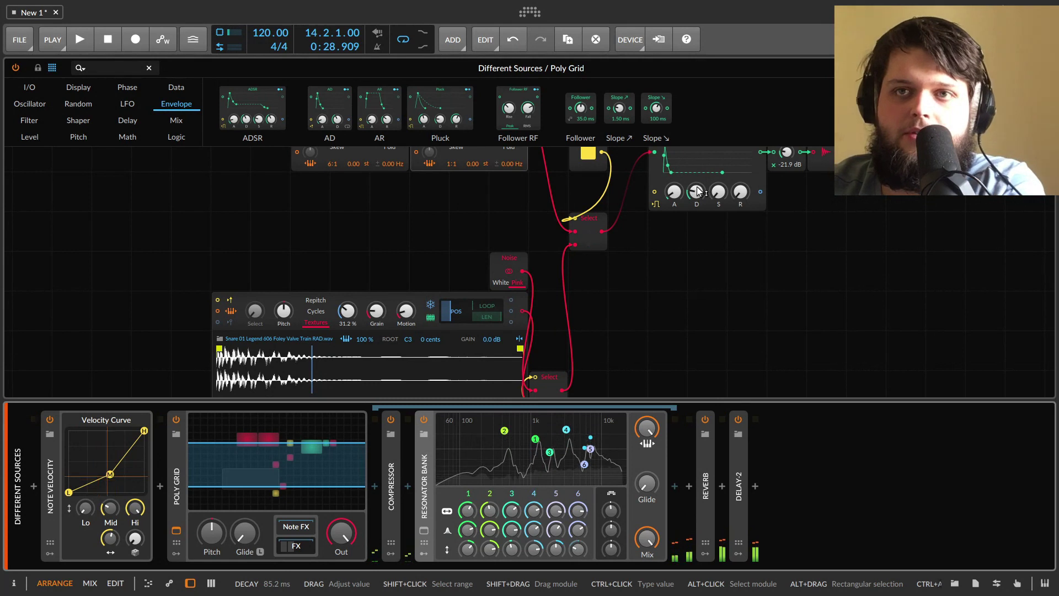
Move Resonator Bank band 3 to 757 Hz at -3.0 dB and sweep the sampler's start position, ending around 24.4 %.
{"action": "scroll", "coordinate": [578, 319], "scroll_direction": "down", "scroll_amount": 2}
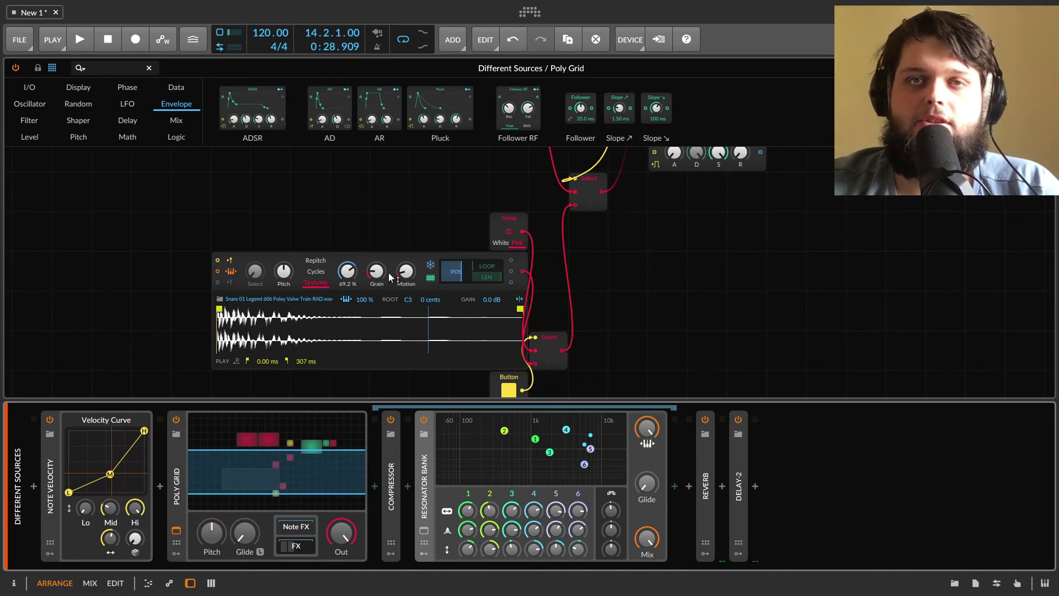
{"action": "mouse_move", "coordinate": [459, 273]}
{"action": "left_mouse_down"}
{"action": "mouse_move", "coordinate": [442, 272]}
{"action": "mouse_move", "coordinate": [452, 272]}
{"action": "left_mouse_up"}
{"action": "left_click_drag", "start_coordinate": [550, 453], "coordinate": [519, 453]}
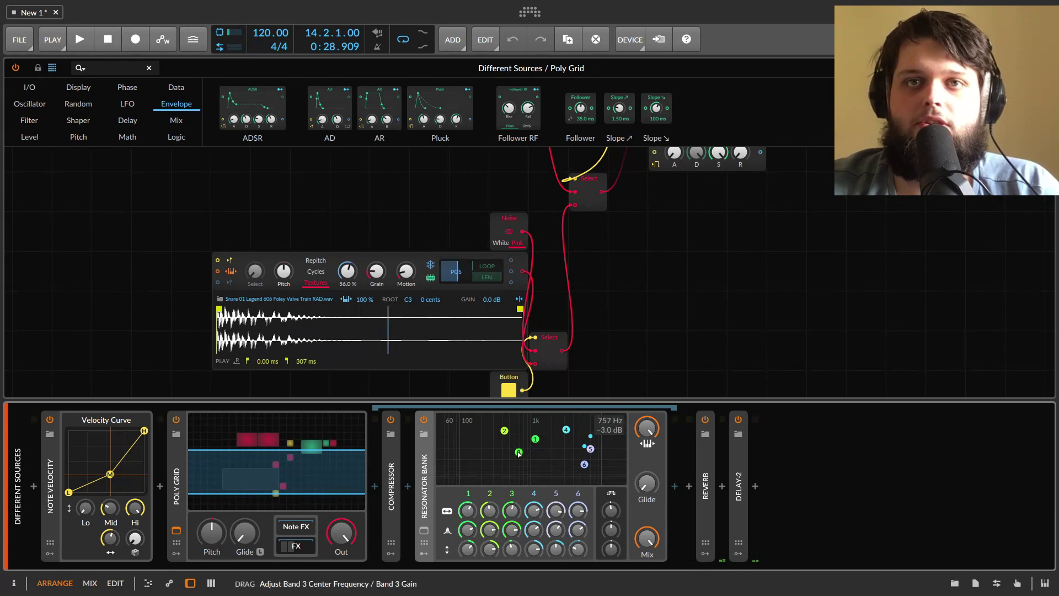
{"action": "left_click_drag", "start_coordinate": [458, 274], "coordinate": [466, 275]}
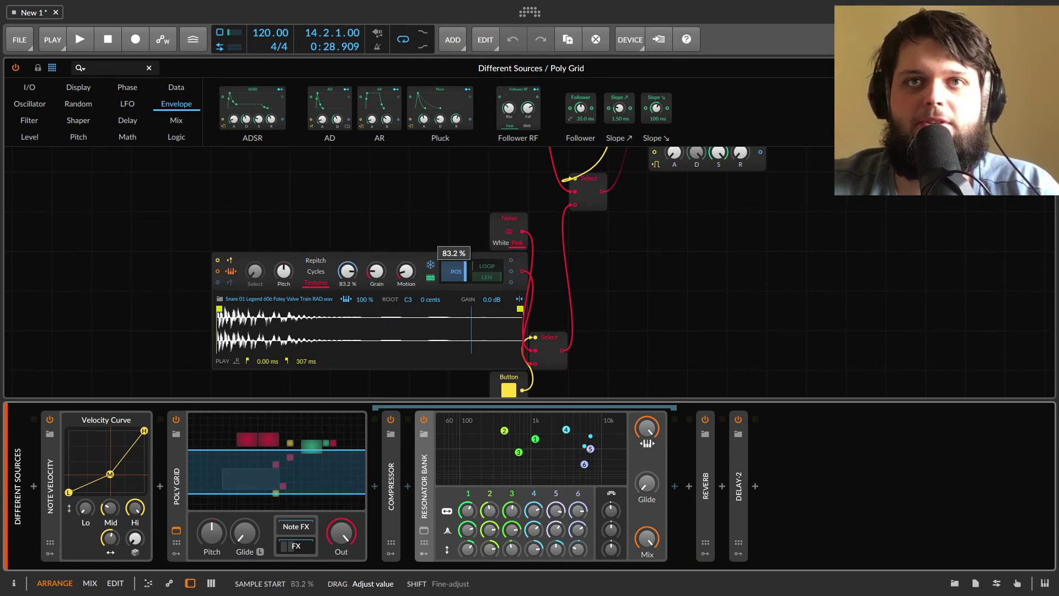
{"action": "left_click_drag", "start_coordinate": [455, 271], "coordinate": [449, 272]}
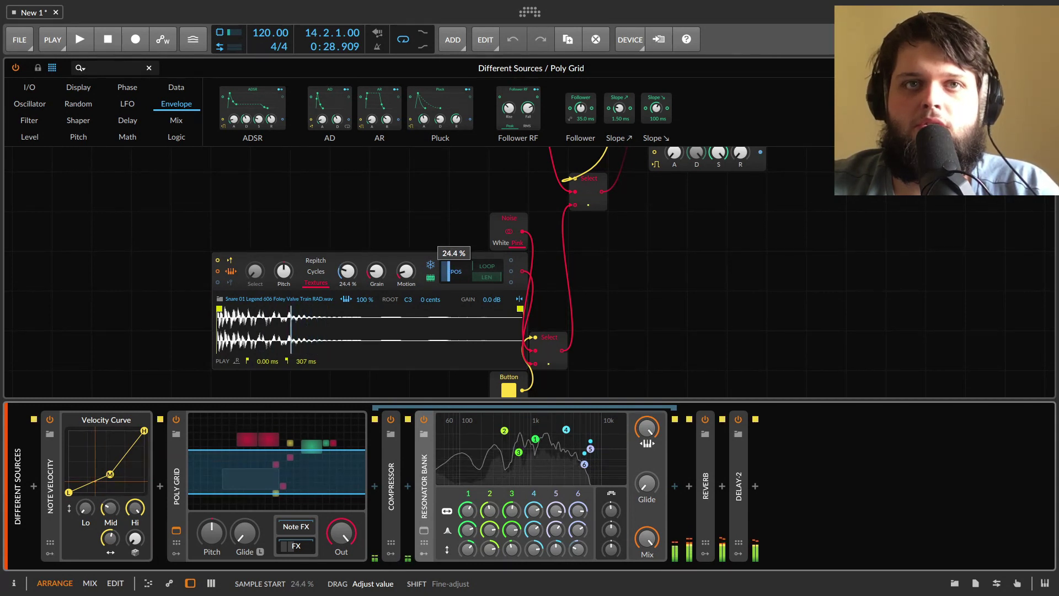
Shift all Resonator Bank center frequencies down and back up, and move the sampler's start position to 12.4 %.
{"action": "left_click_drag", "start_coordinate": [613, 510], "coordinate": [612, 541]}
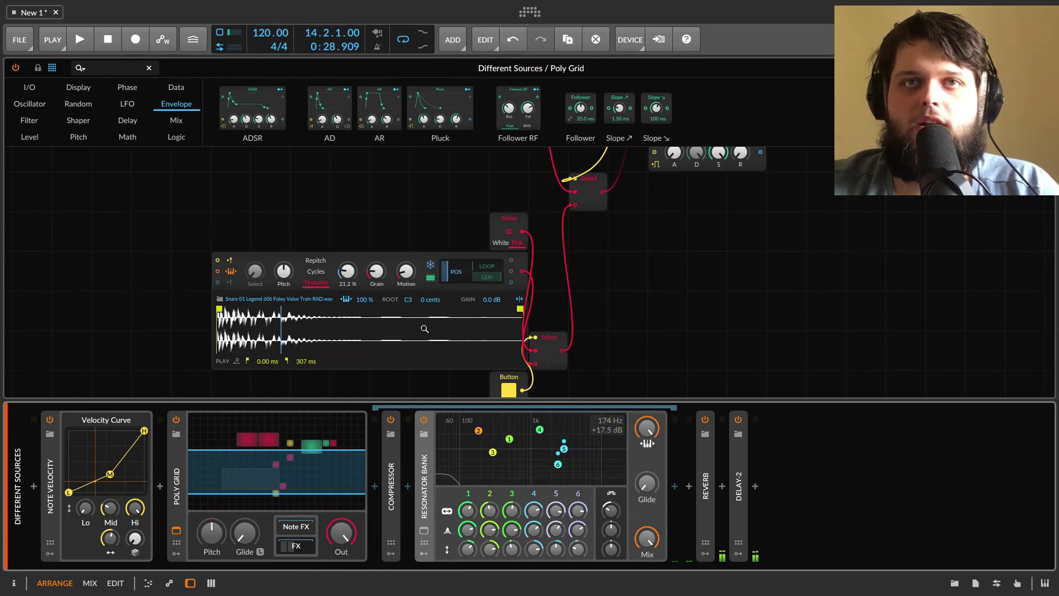
{"action": "left_click_drag", "start_coordinate": [446, 270], "coordinate": [446, 279]}
{"action": "left_click_drag", "start_coordinate": [610, 510], "coordinate": [611, 505]}
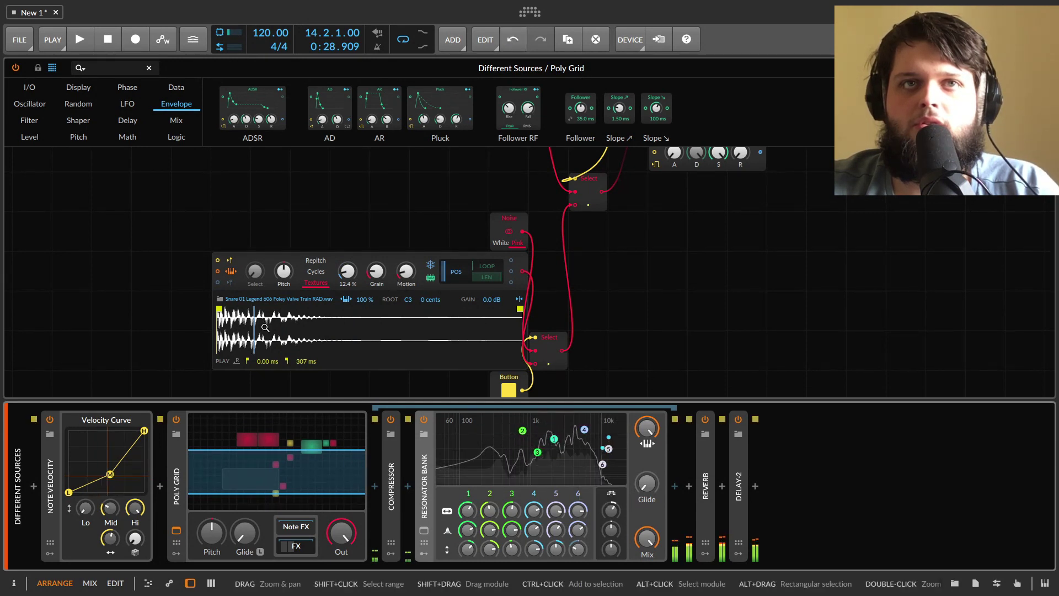
{"action": "left_click_drag", "start_coordinate": [446, 272], "coordinate": [446, 271]}
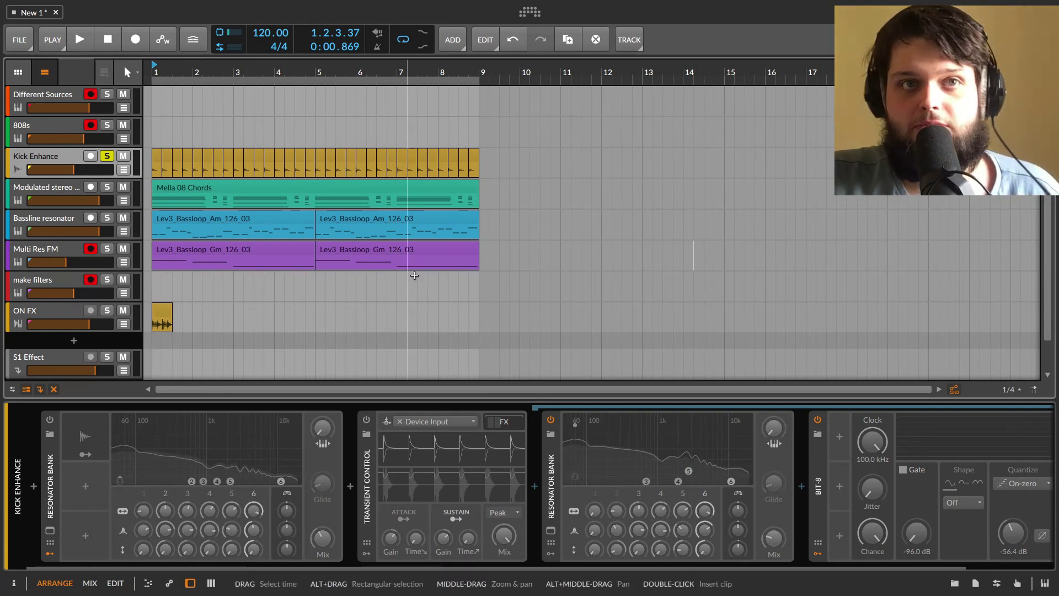
Play the Kick Enhance loop with the first Resonator Bank bypassed and raise the track's volume to +0.9 dB.
{"action": "left_click", "coordinate": [50, 419]}
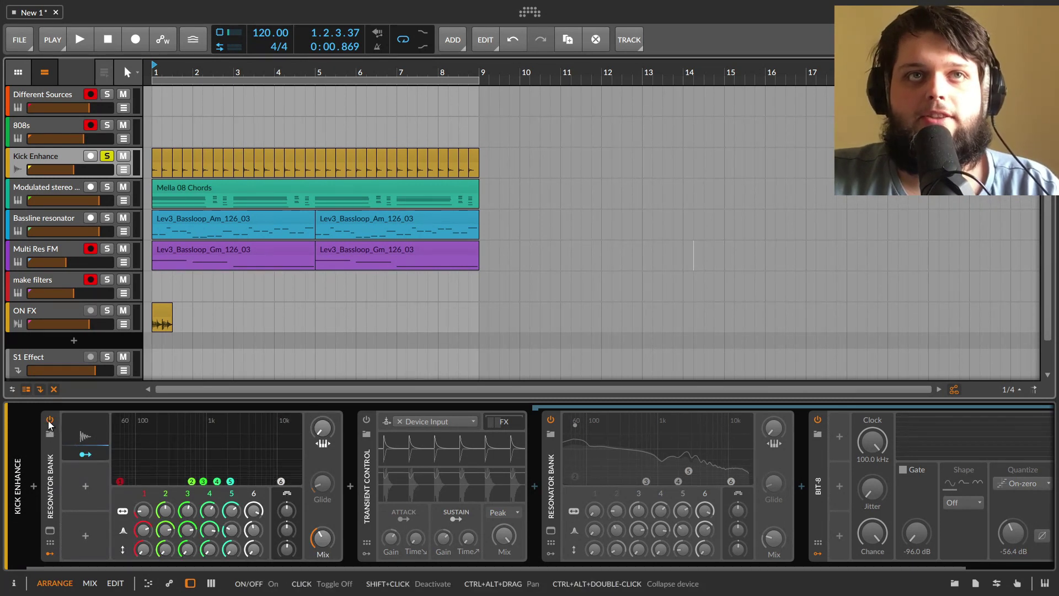
{"action": "left_click", "coordinate": [50, 419]}
{"action": "key", "text": "space"}
{"action": "left_click_drag", "start_coordinate": [77, 169], "coordinate": [98, 169]}
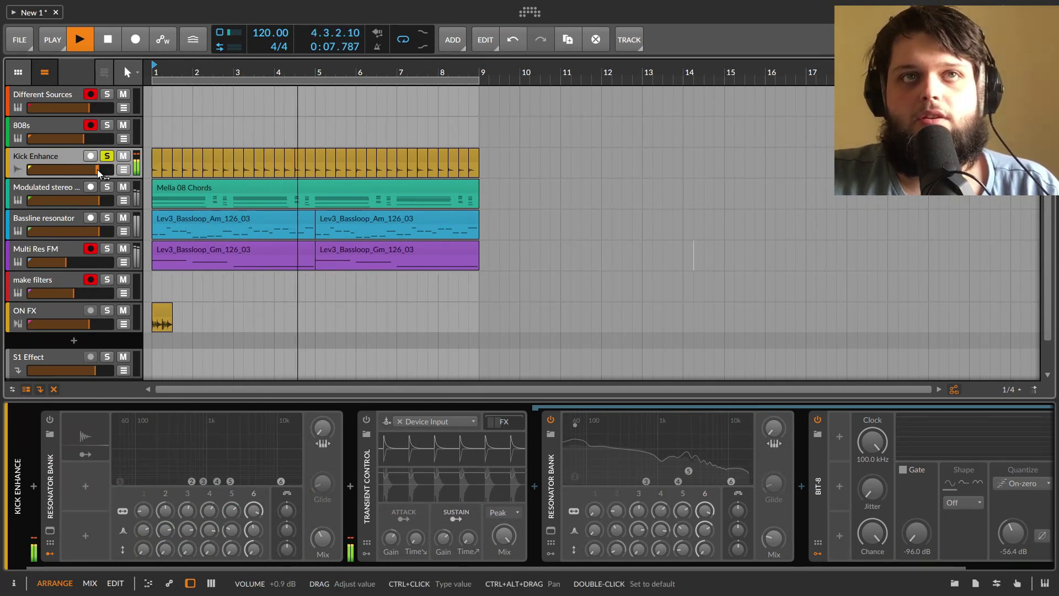
{"action": "key", "text": "space"}
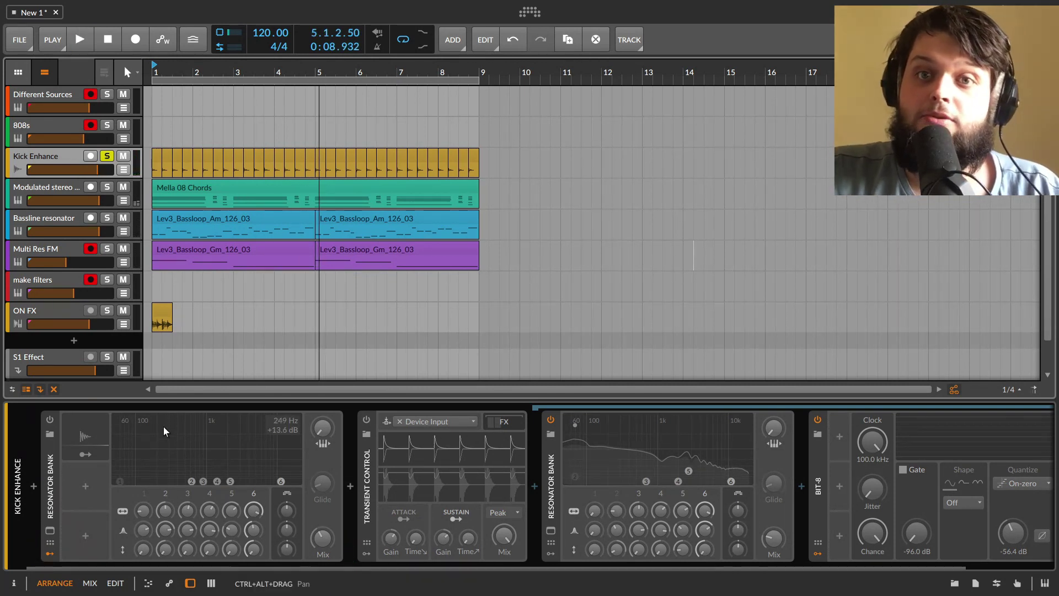
Turn on the first Resonator Bank during playback to compare the dry kick with the processed one.
{"action": "left_click", "coordinate": [50, 421]}
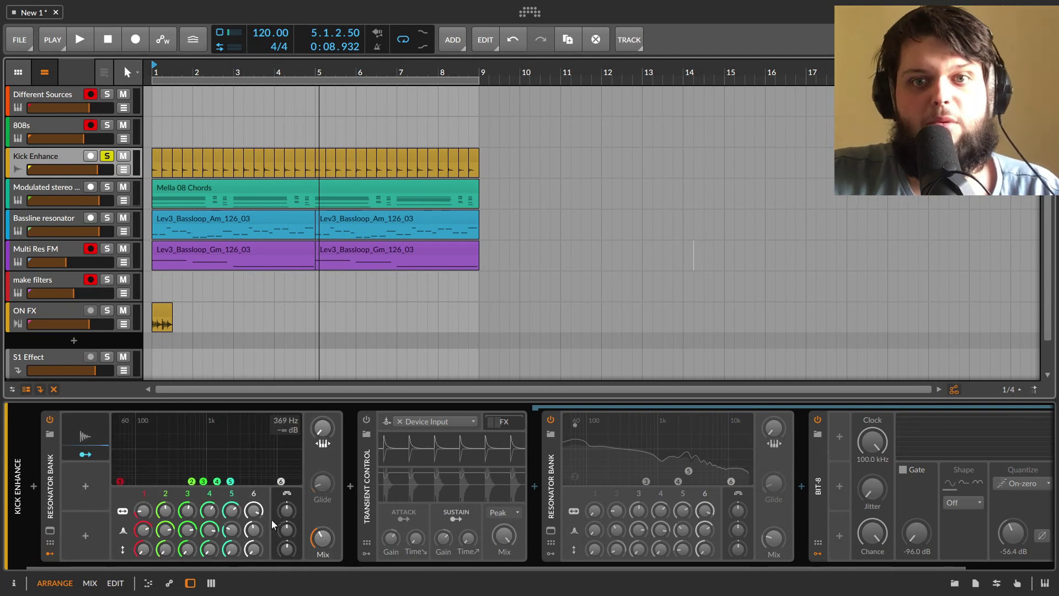
{"action": "left_click", "coordinate": [49, 421]}
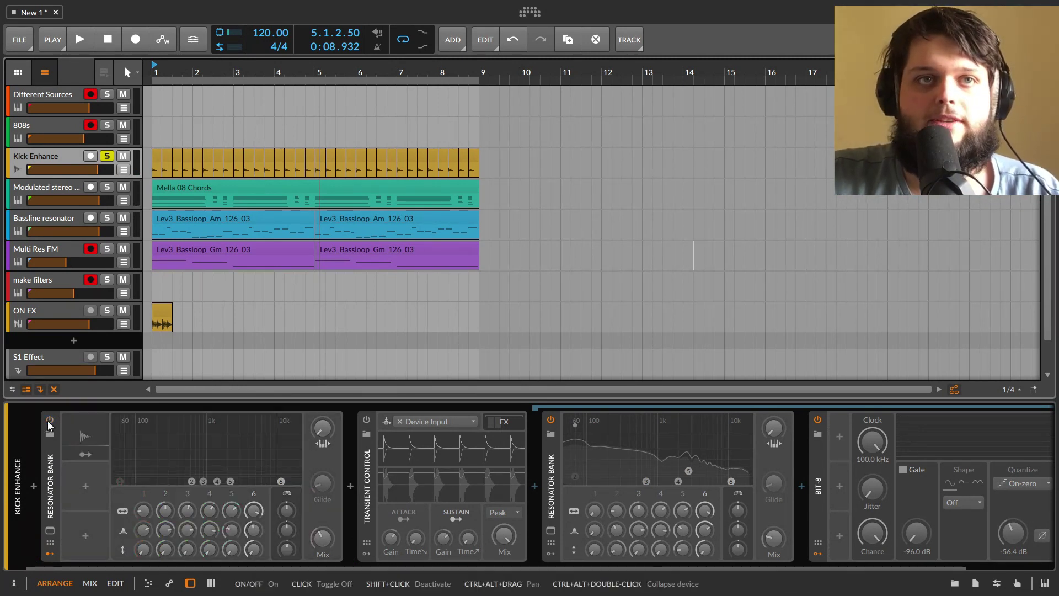
{"action": "key", "text": "space"}
{"action": "left_click", "coordinate": [50, 420]}
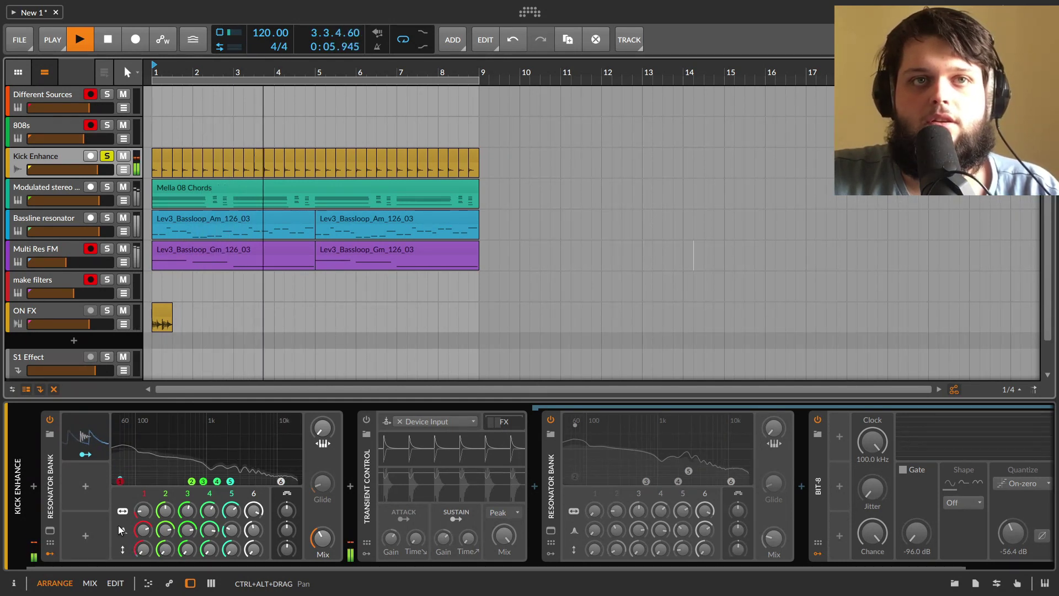
{"action": "key", "text": "space"}
Open the first Resonator Bank's Envelope Follower, check which band parameters it modulates, and play the kick to watch it respond.
{"action": "left_click", "coordinate": [86, 438]}
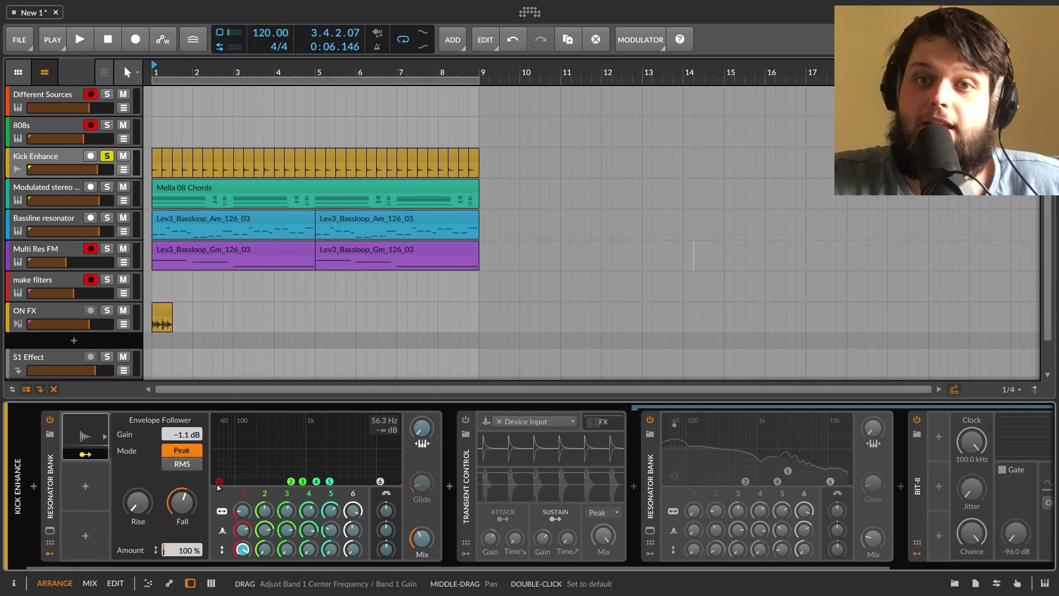
{"action": "left_click", "coordinate": [87, 456]}
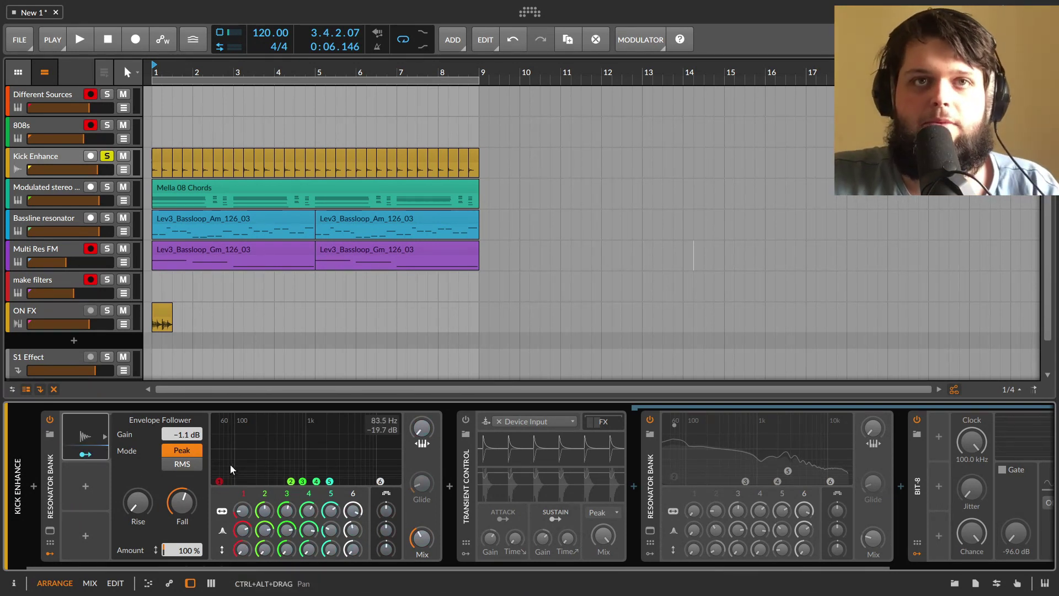
{"action": "key", "text": "space"}
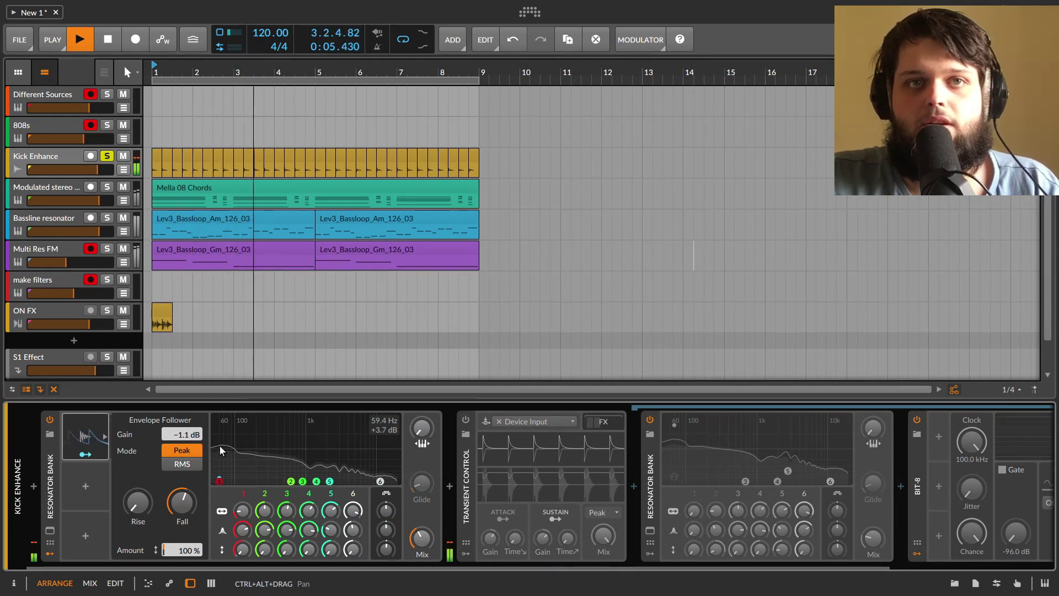
{"action": "key", "text": "space"}
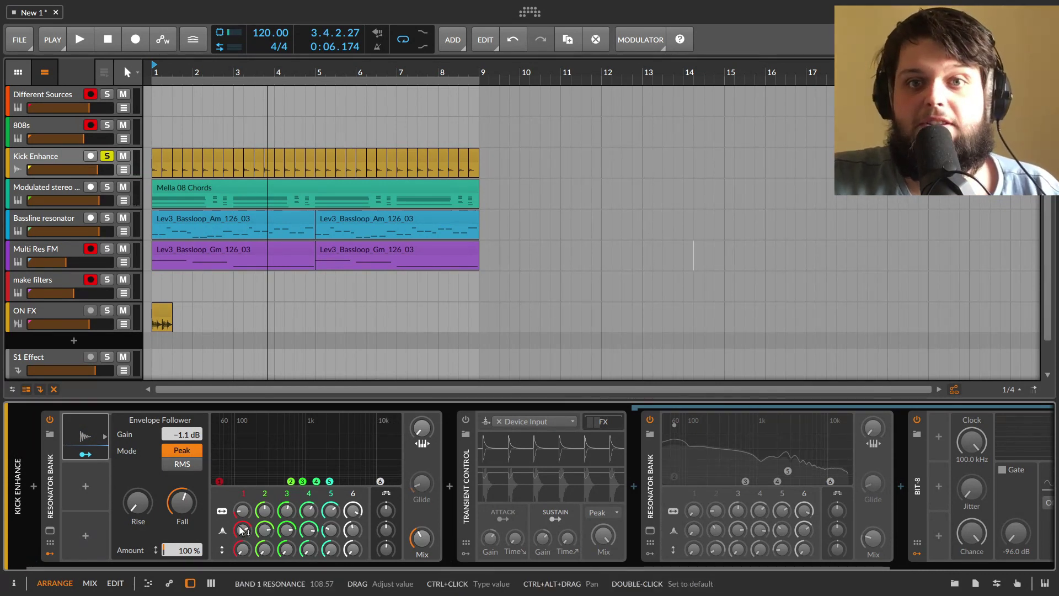
During playback, set the Envelope Follower's gain to +1.0 dB and lower the first Resonator Bank's mix to 30.8 %.
{"action": "key", "text": "space"}
{"action": "mouse_move", "coordinate": [178, 434]}
{"action": "left_mouse_down"}
{"action": "mouse_move", "coordinate": [178, 359]}
{"action": "mouse_move", "coordinate": [178, 552]}
{"action": "mouse_move", "coordinate": [178, 426]}
{"action": "left_mouse_up"}
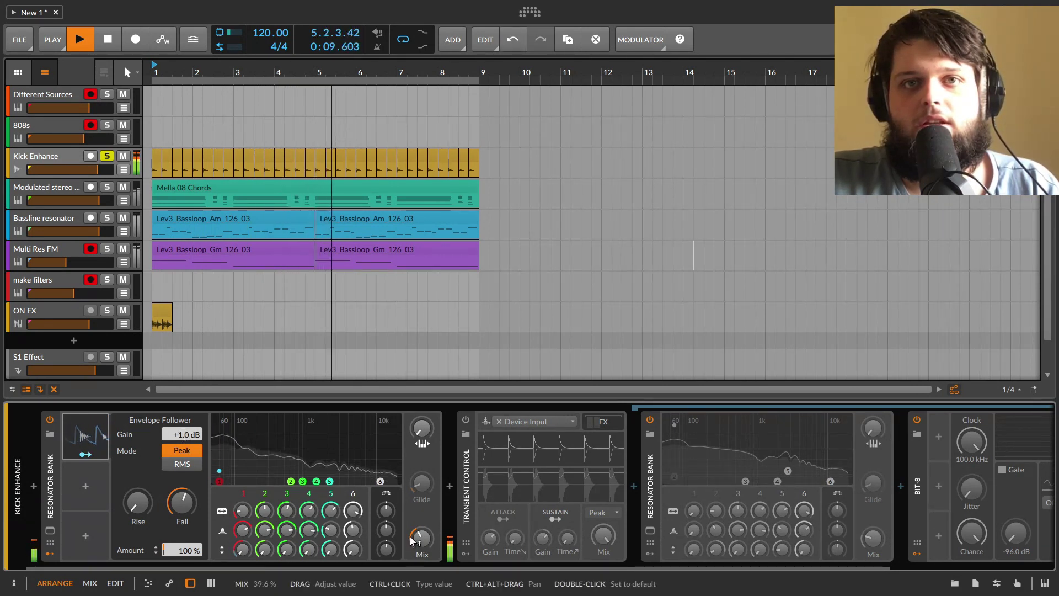
{"action": "key", "text": "space"}
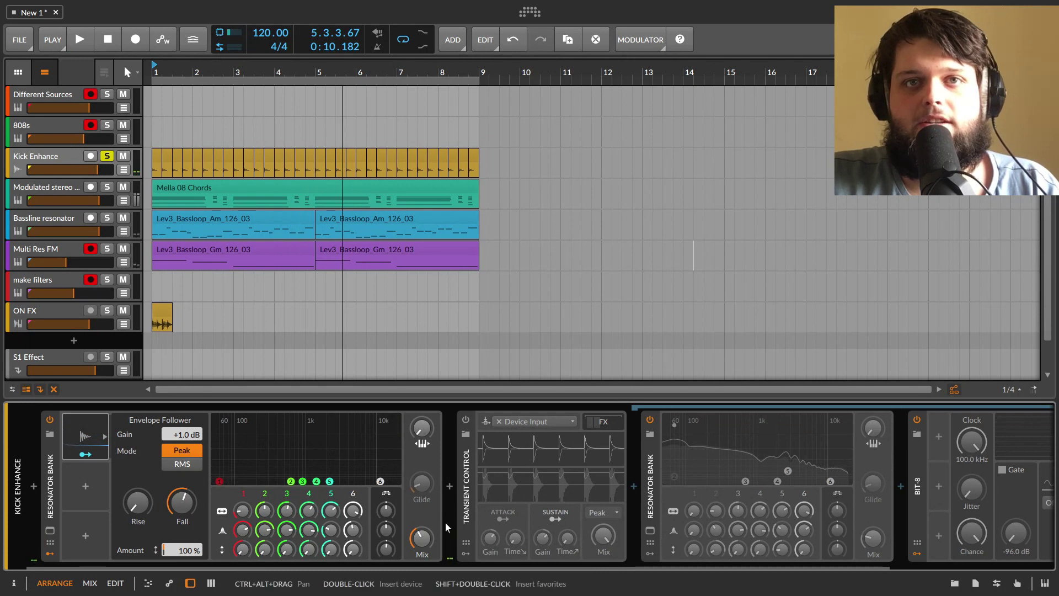
{"action": "key", "text": "space"}
{"action": "left_click_drag", "start_coordinate": [433, 545], "coordinate": [433, 574]}
{"action": "mouse_move", "coordinate": [422, 539]}
{"action": "left_mouse_down"}
{"action": "mouse_move", "coordinate": [422, 478]}
{"action": "mouse_move", "coordinate": [433, 551]}
{"action": "left_mouse_up"}
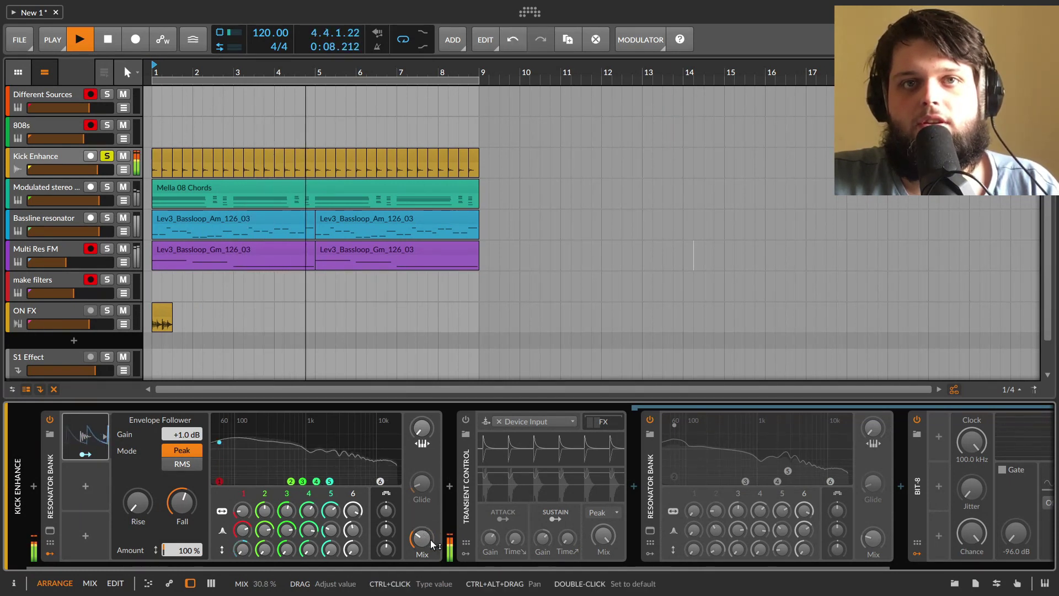
{"action": "key", "text": "space"}
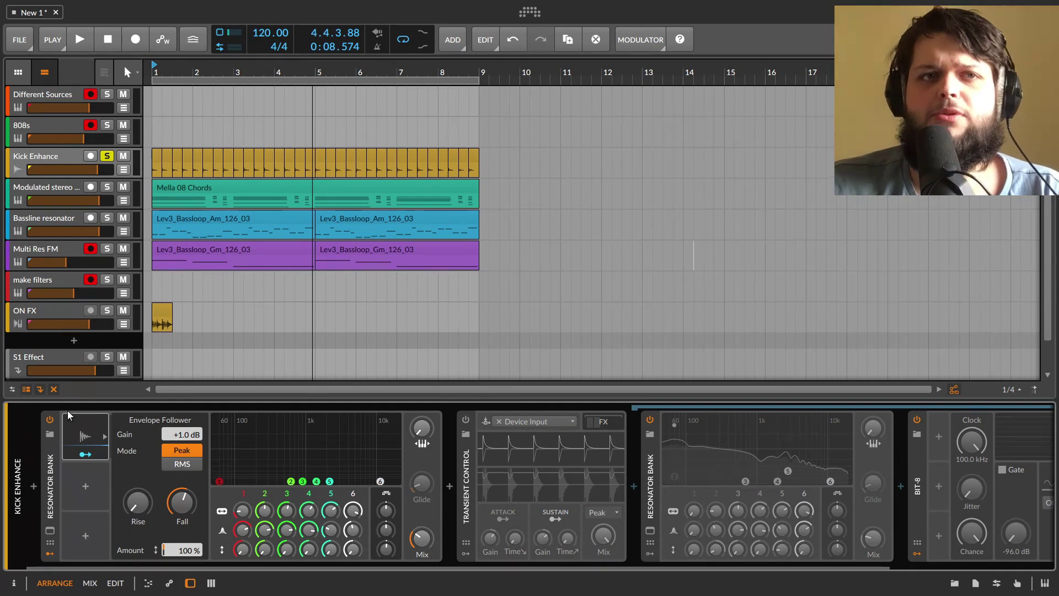
Bypass the first Resonator Bank on the Kick Enhance track and turn on the Transient Control device after it.
{"action": "left_click", "coordinate": [50, 420]}
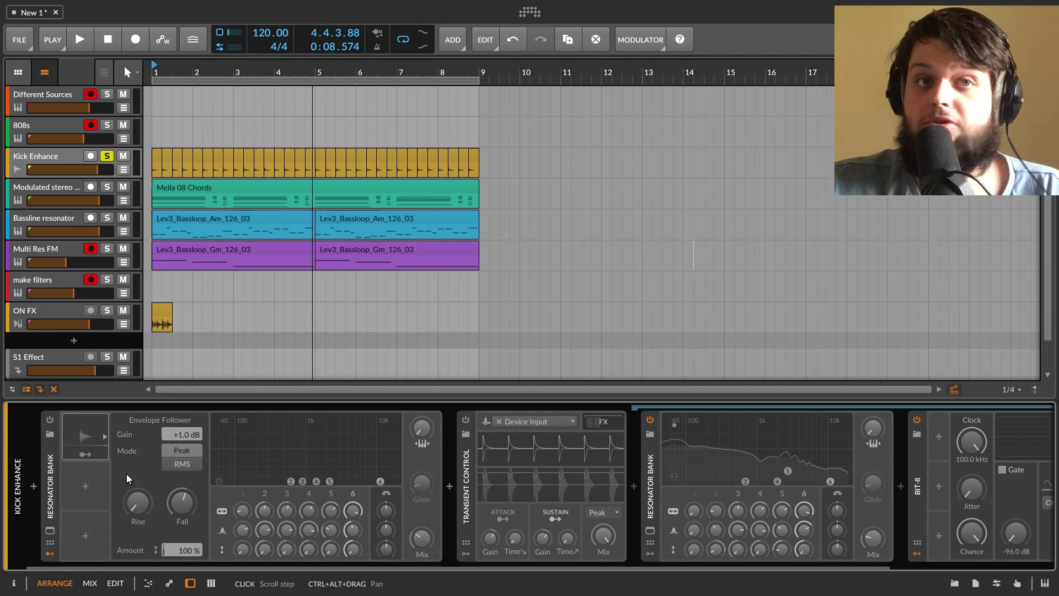
{"action": "left_click_drag", "start_coordinate": [437, 567], "coordinate": [655, 539]}
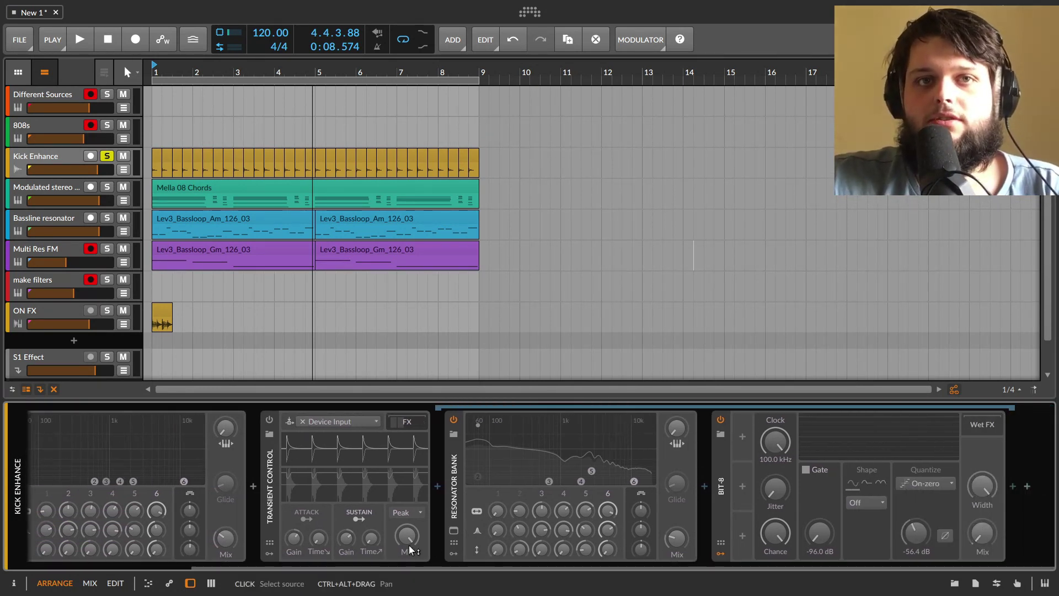
{"action": "left_click_drag", "start_coordinate": [439, 566], "coordinate": [234, 561]}
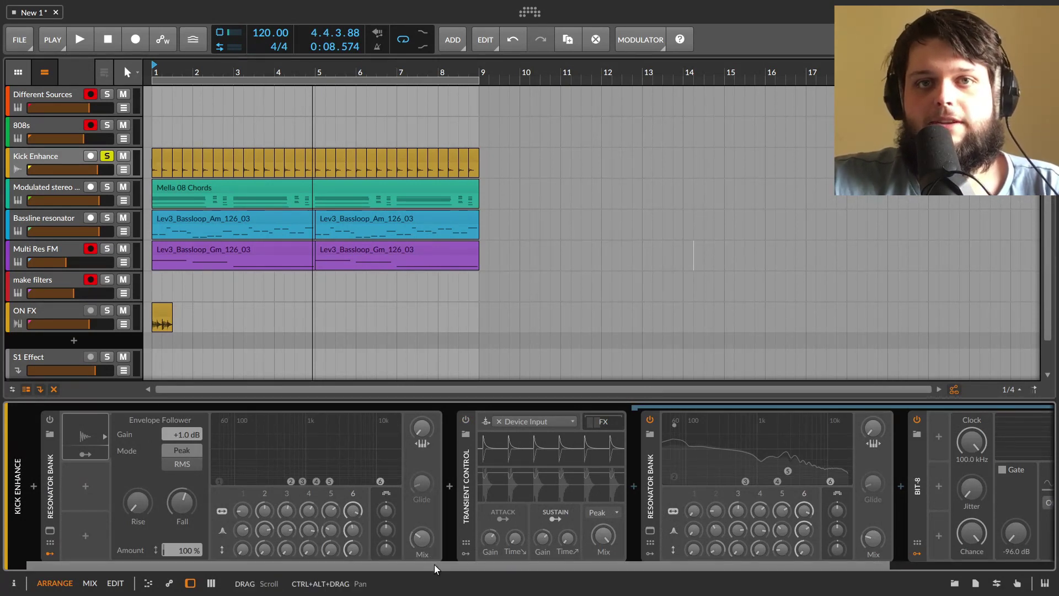
{"action": "left_click_drag", "start_coordinate": [435, 564], "coordinate": [637, 571]}
{"action": "left_click", "coordinate": [269, 421]}
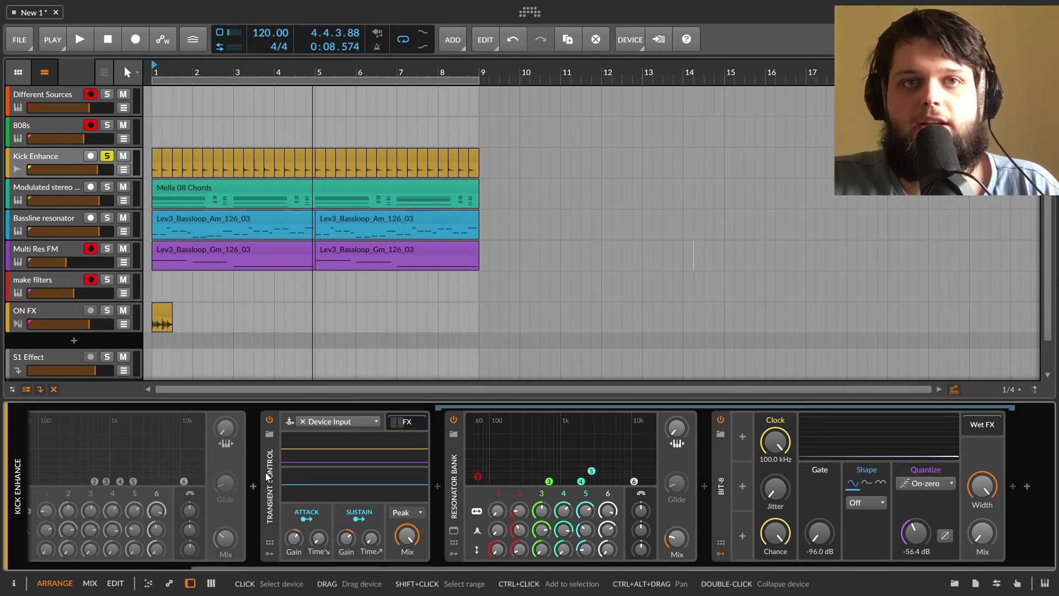
Play the kick through Transient Control and lower its mix to 54.4 %.
{"action": "key", "text": "space"}
{"action": "mouse_move", "coordinate": [407, 534]}
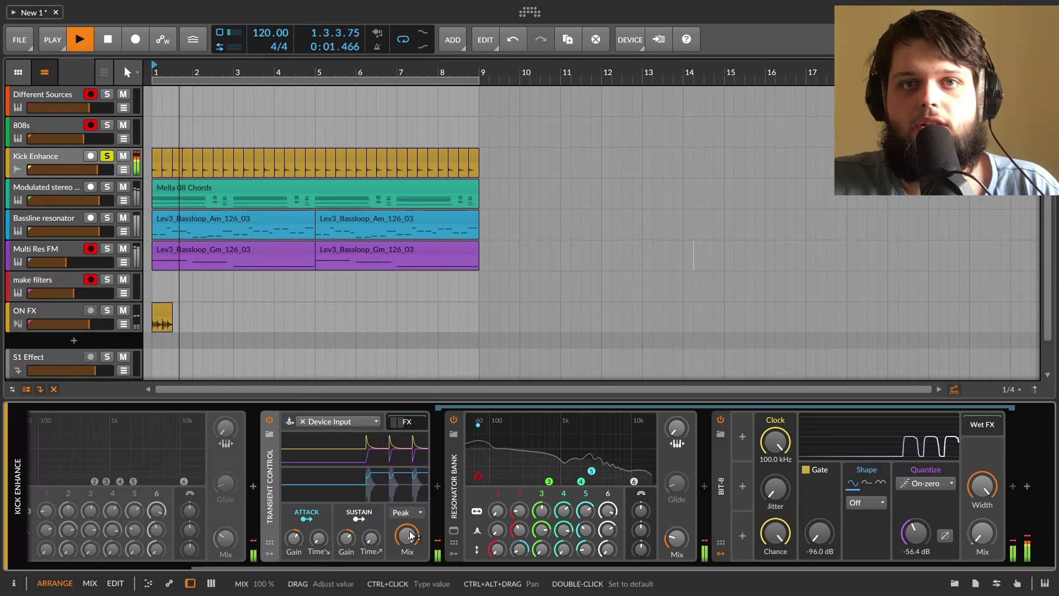
{"action": "mouse_move", "coordinate": [407, 534]}
{"action": "left_mouse_down"}
{"action": "mouse_move", "coordinate": [406, 516]}
{"action": "mouse_move", "coordinate": [407, 537]}
{"action": "left_mouse_up"}
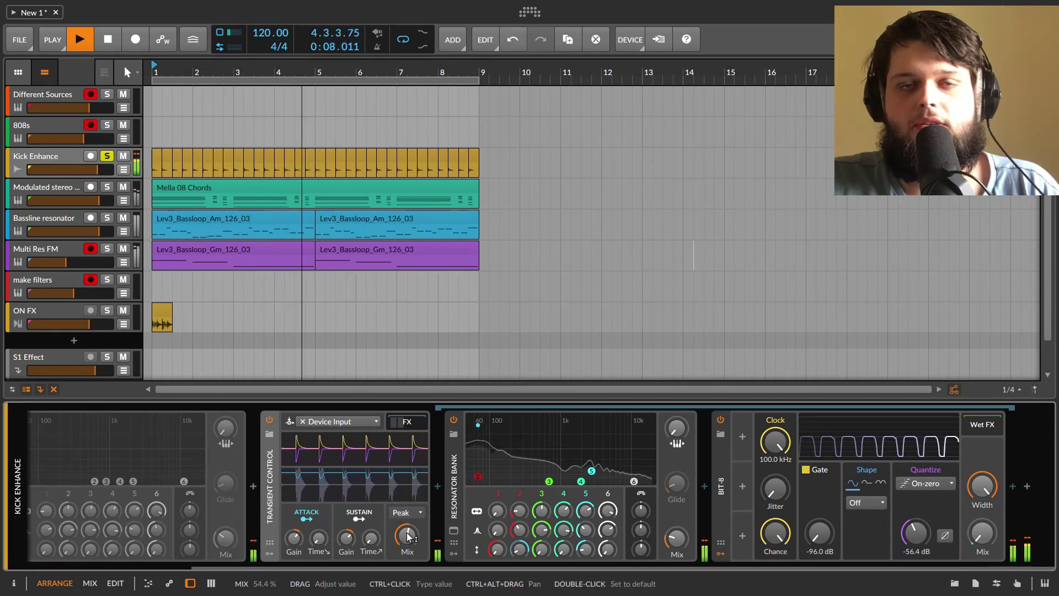
{"action": "key", "text": "space"}
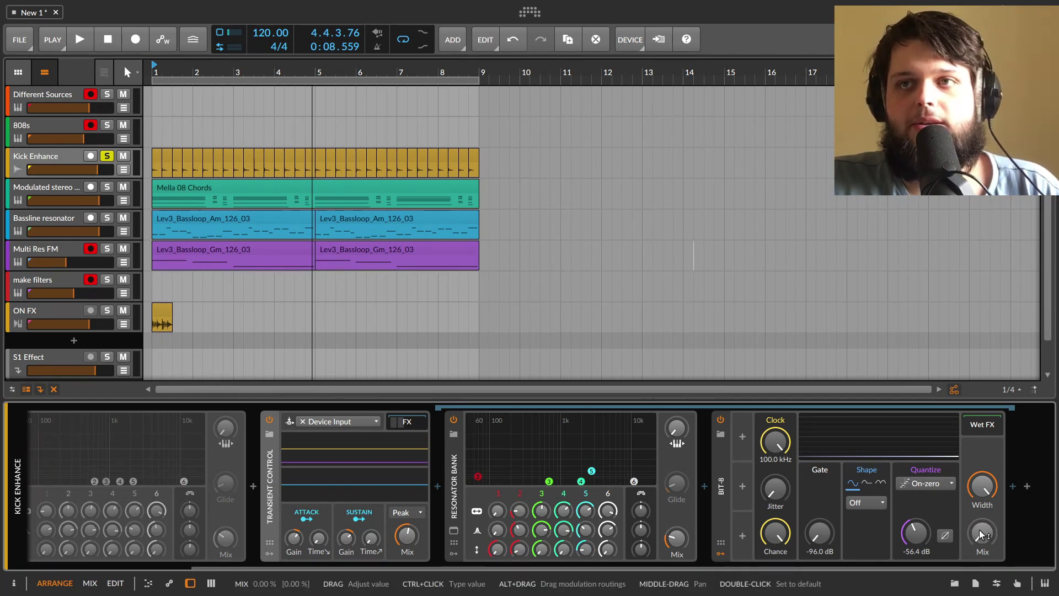
Fine-tune the Transient Control mix during playback, bypass the device to compare with the dry kick, and turn it back on.
{"action": "key", "text": "space"}
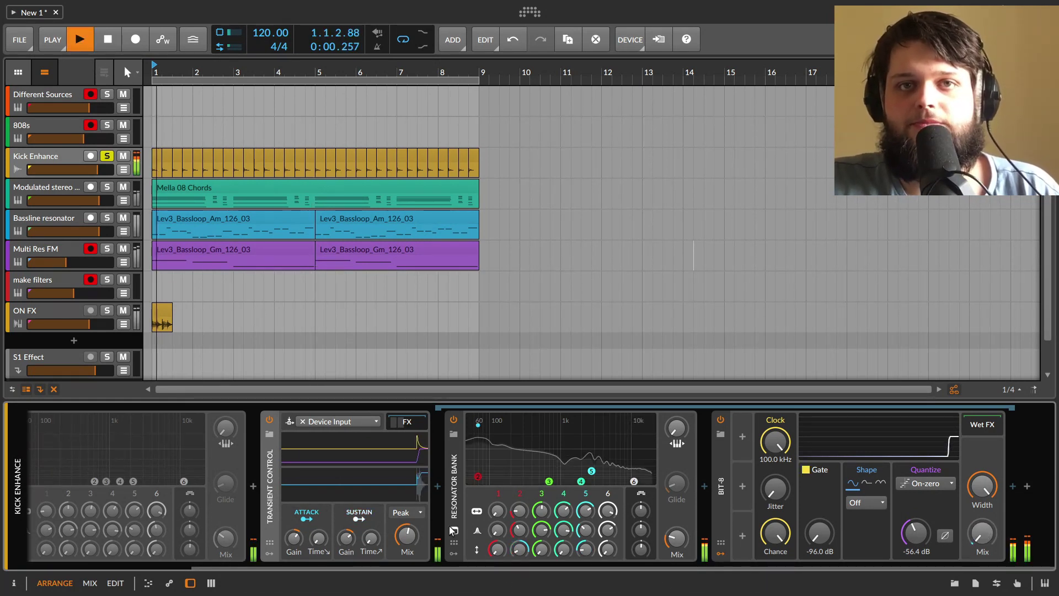
{"action": "left_click_drag", "start_coordinate": [409, 541], "coordinate": [409, 551]}
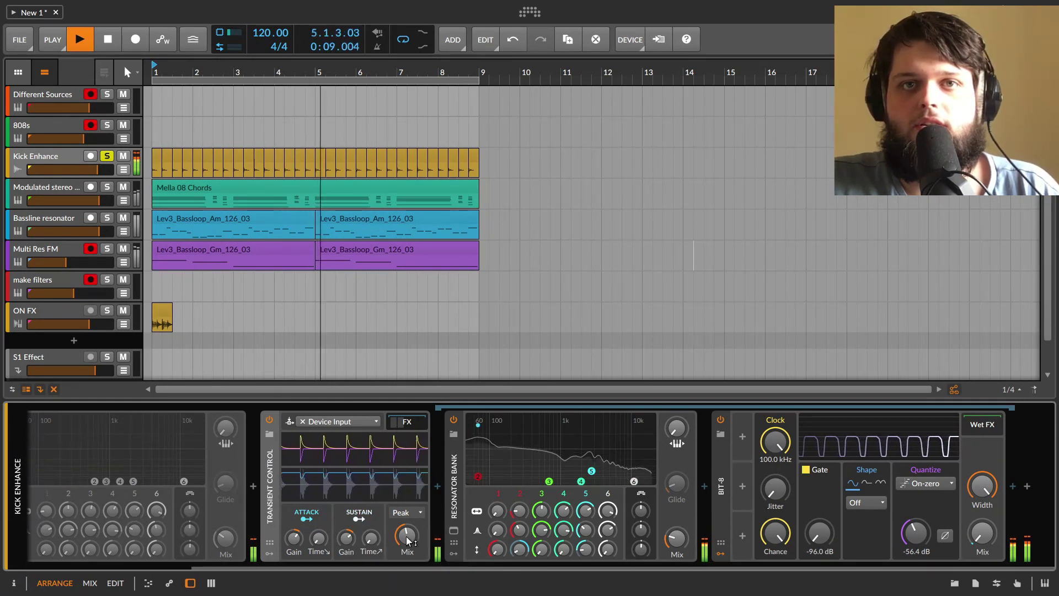
{"action": "left_click", "coordinate": [269, 419]}
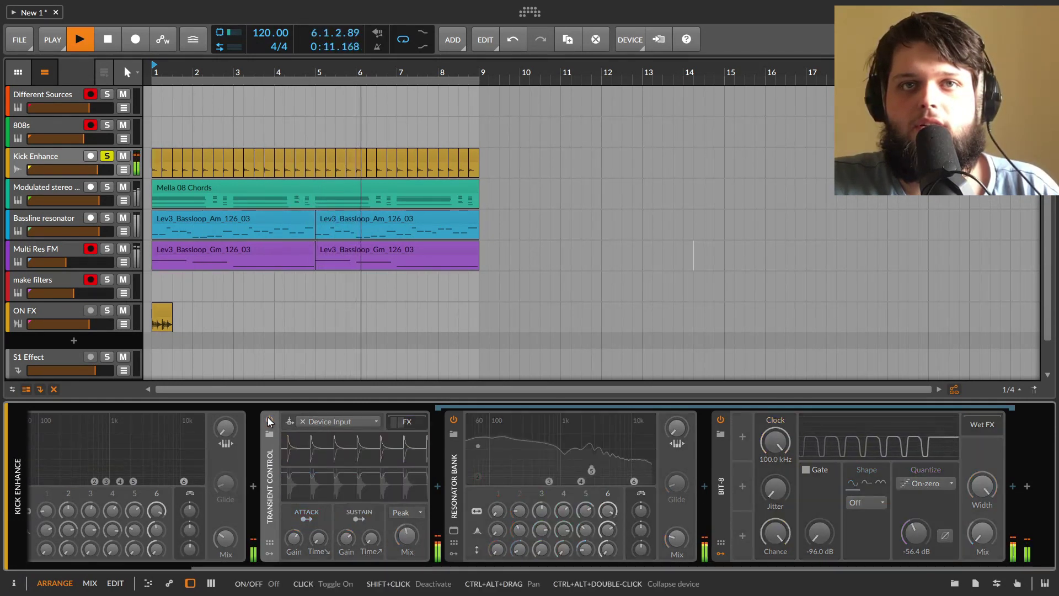
{"action": "key", "text": "space"}
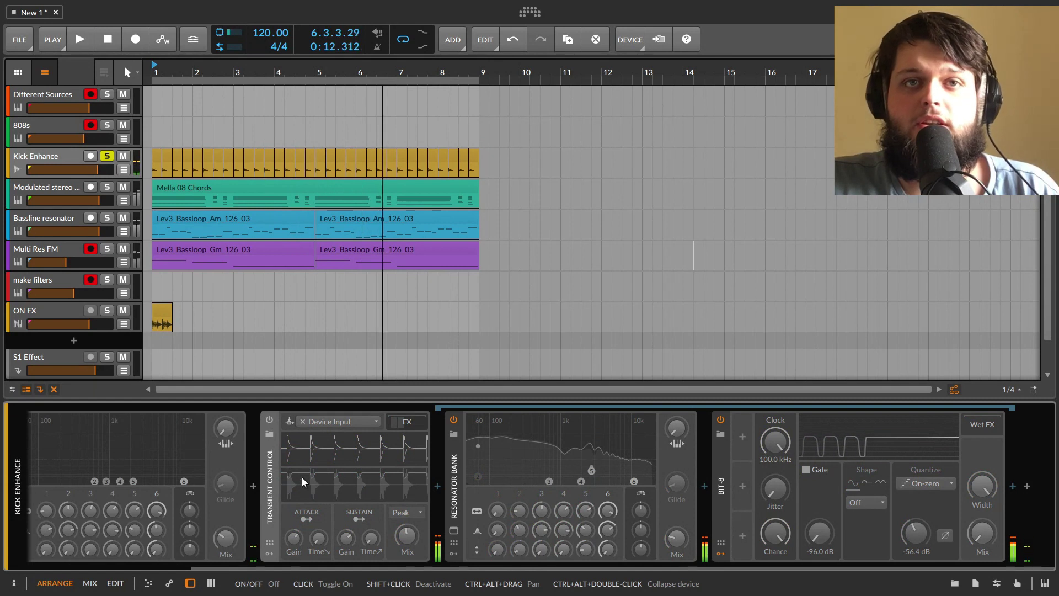
{"action": "left_click", "coordinate": [269, 420]}
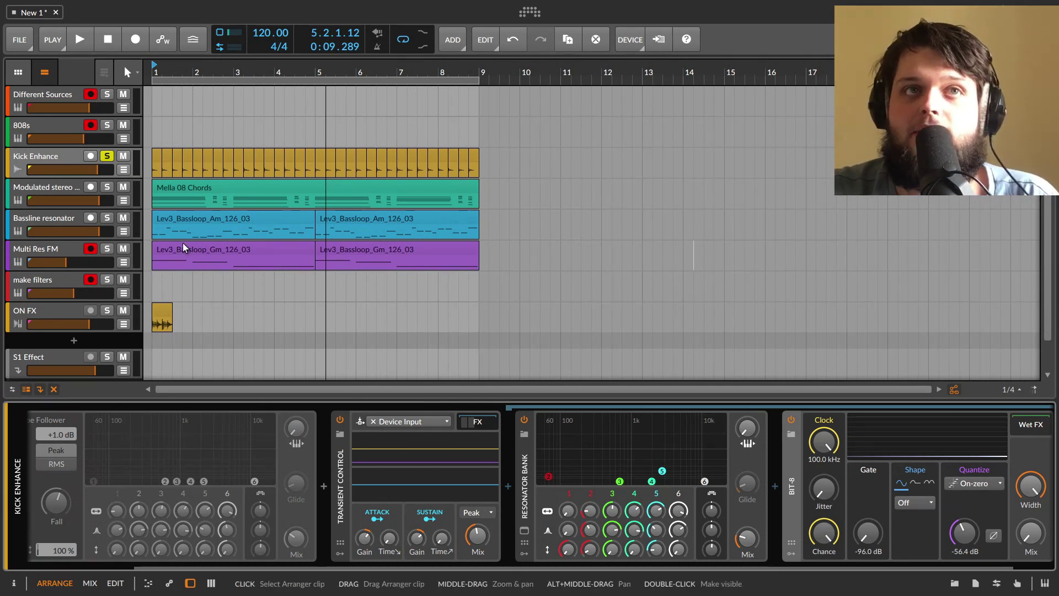
Solo the Modulated Stereo Pads track and show the Resonator Bank in its device chain.
{"action": "left_click", "coordinate": [107, 187]}
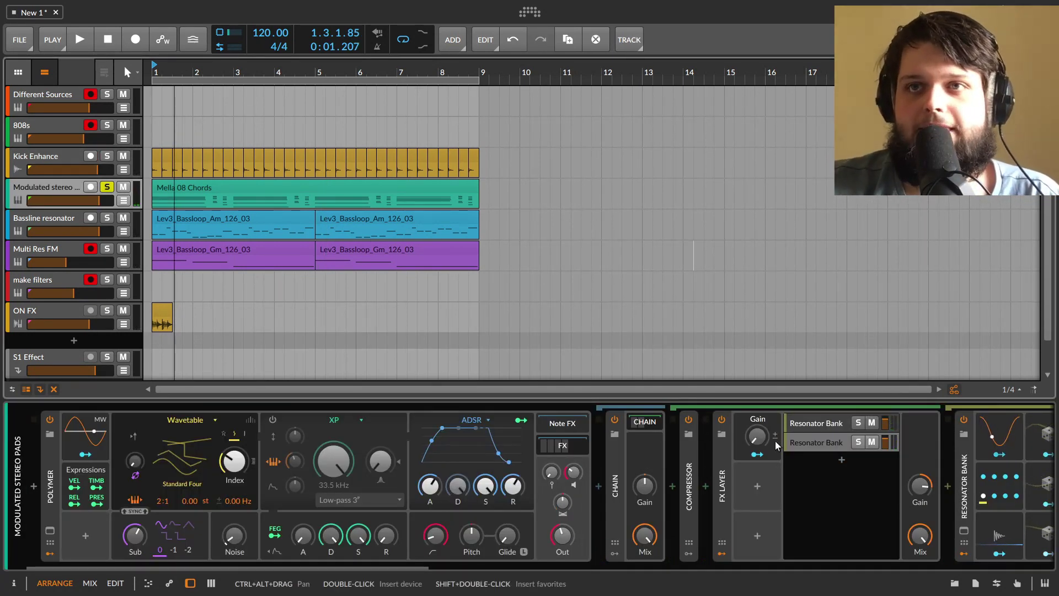
{"action": "left_click_drag", "start_coordinate": [417, 568], "coordinate": [522, 590]}
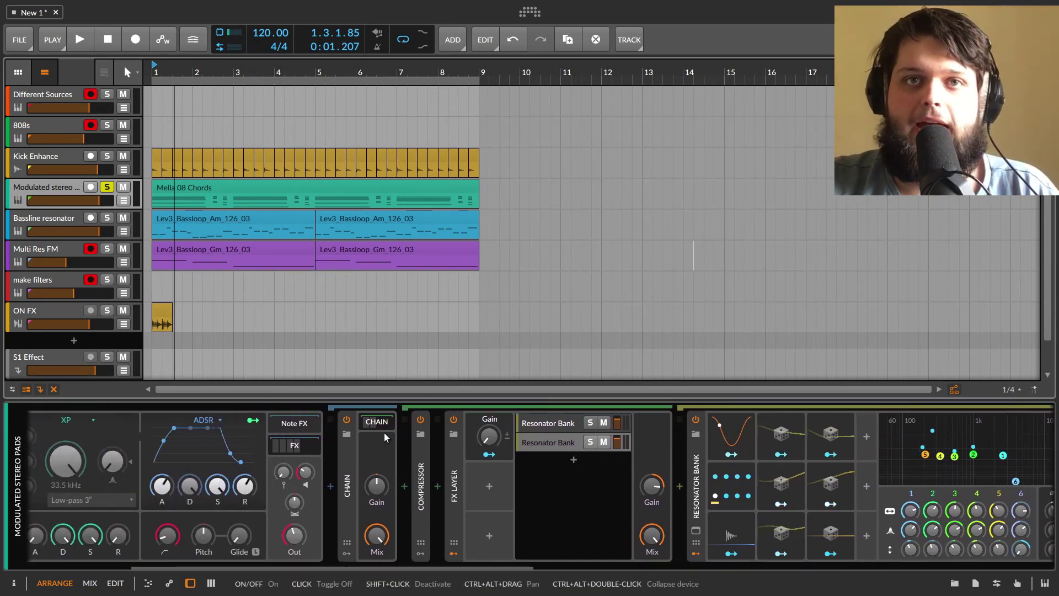
Compare the Modulated Stereo Pads dry and processed by playing them with the Chain device bypassed and with it turned back on.
{"action": "left_click", "coordinate": [347, 419]}
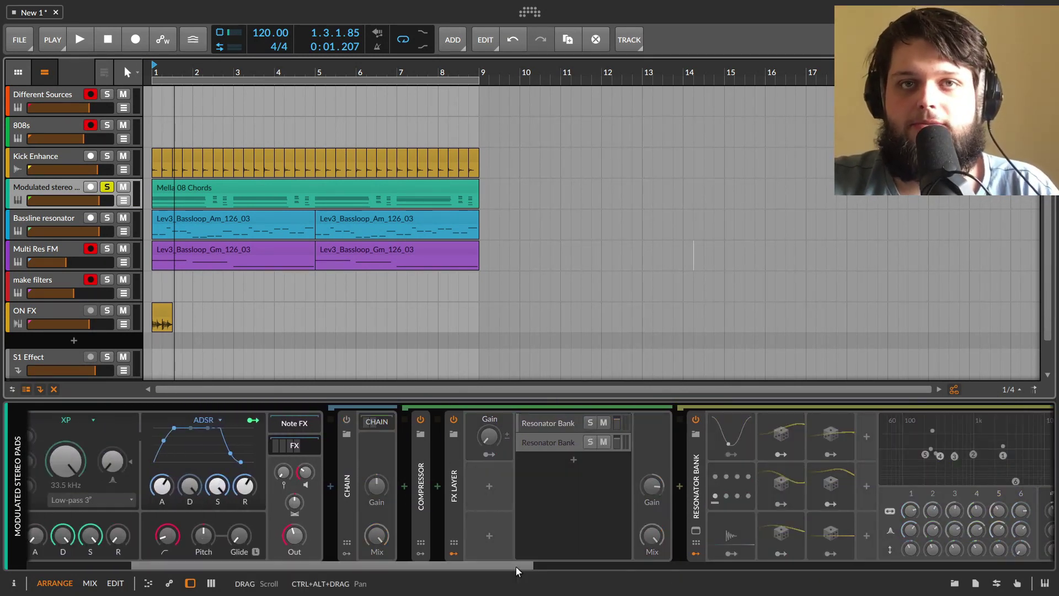
{"action": "left_click_drag", "start_coordinate": [515, 567], "coordinate": [453, 571]}
{"action": "key", "text": "space"}
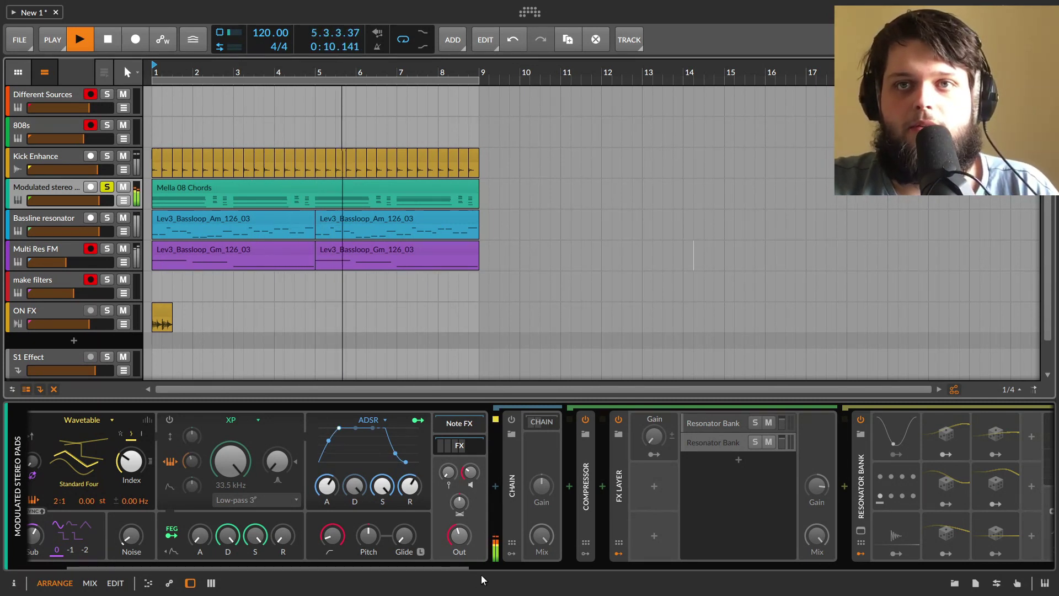
{"action": "key", "text": "space"}
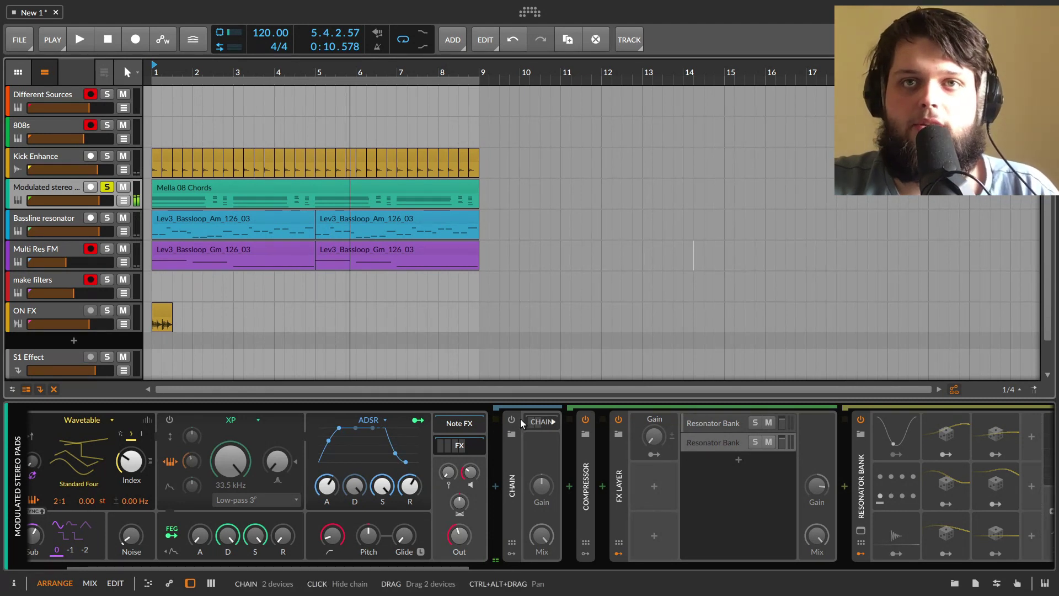
{"action": "key", "text": "space"}
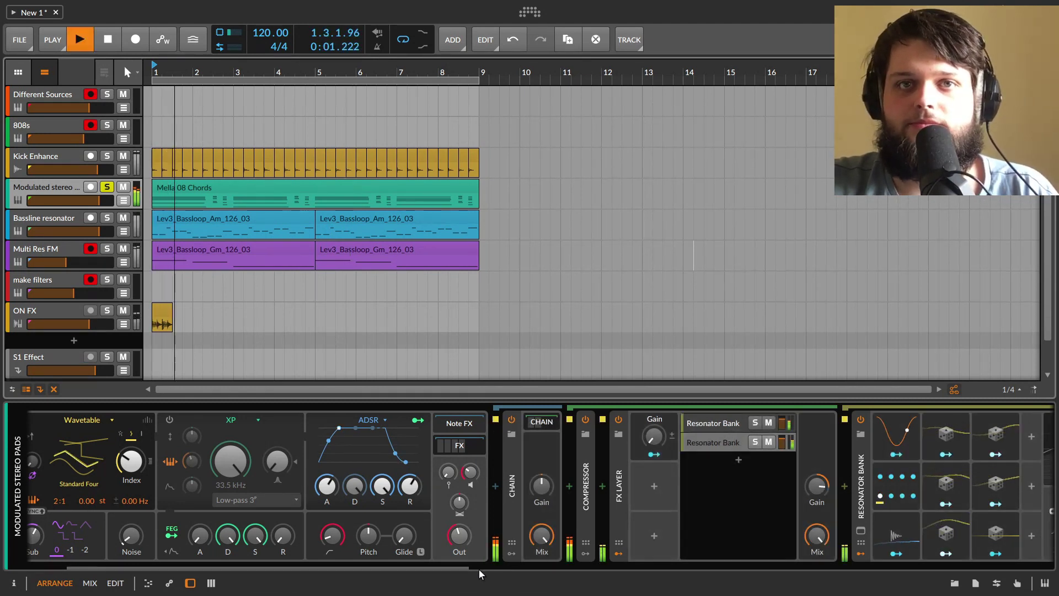
{"action": "left_click_drag", "start_coordinate": [458, 562], "coordinate": [562, 592]}
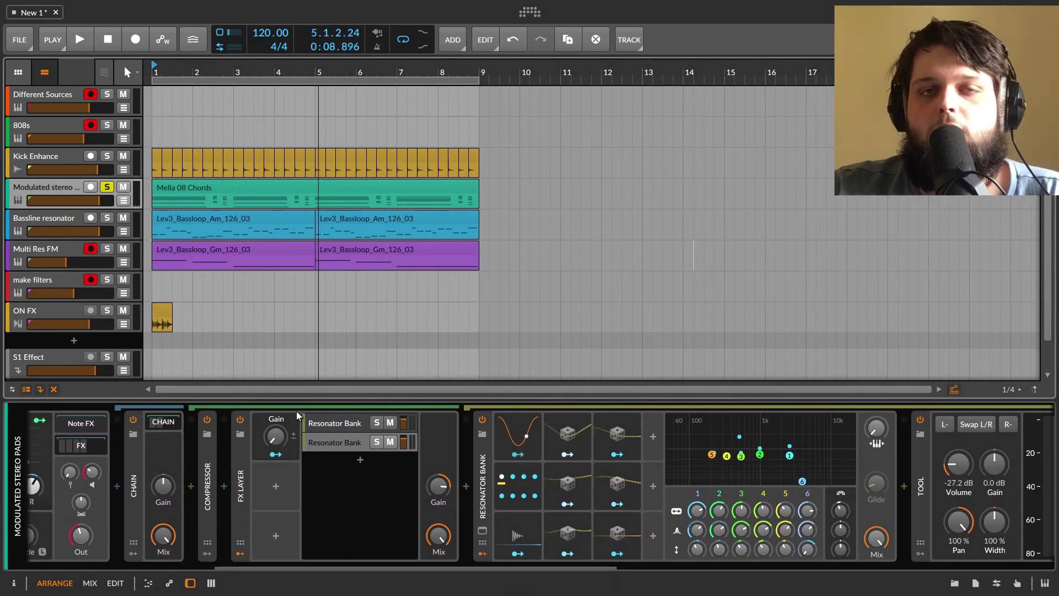
Inspect the first Resonator Bank layer of the FX Layer and its device chain, including the Tool panned to -100 %.
{"action": "left_click", "coordinate": [339, 425]}
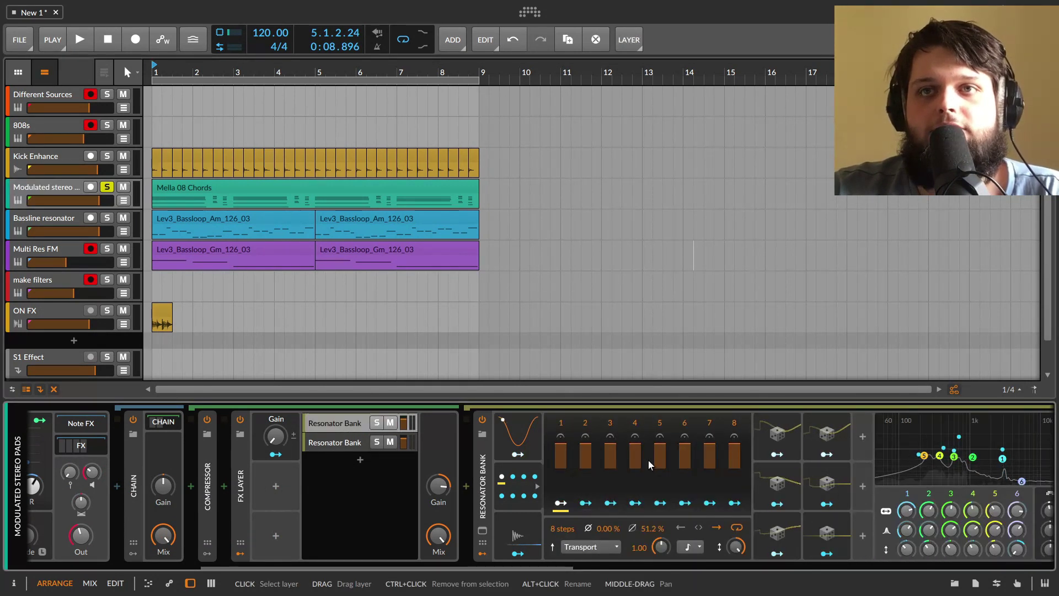
{"action": "left_click_drag", "start_coordinate": [565, 564], "coordinate": [579, 595]}
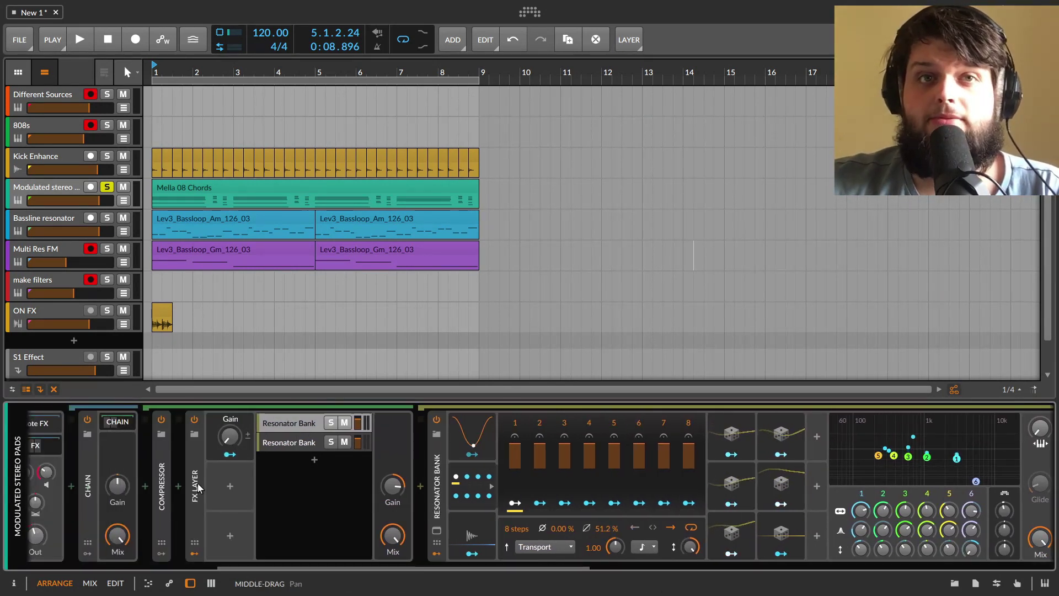
{"action": "left_click", "coordinate": [296, 424]}
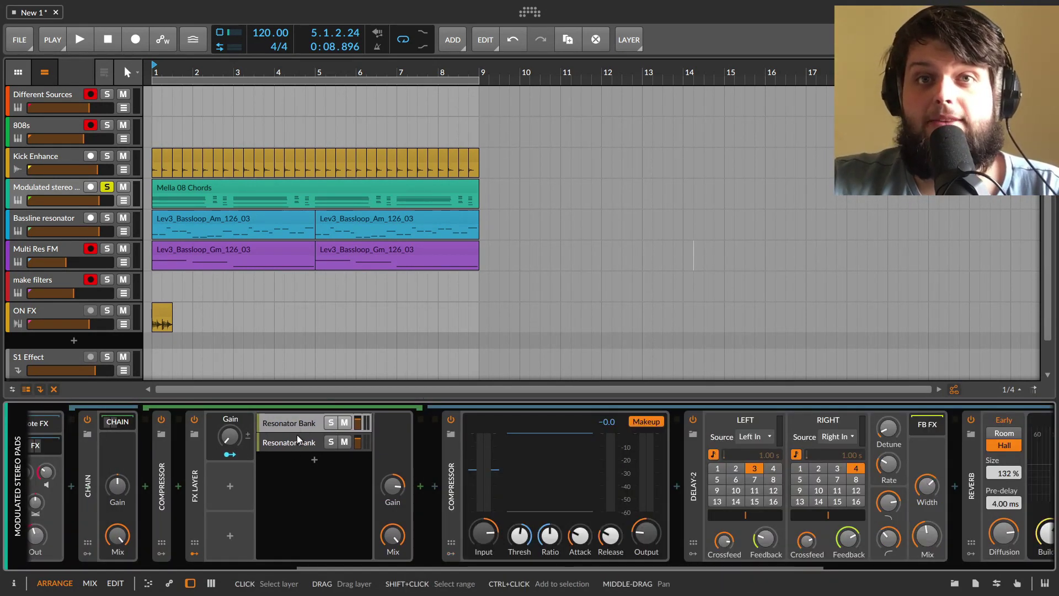
{"action": "left_click", "coordinate": [297, 436]}
{"action": "left_click", "coordinate": [297, 431]}
{"action": "left_click_drag", "start_coordinate": [399, 566], "coordinate": [652, 573]}
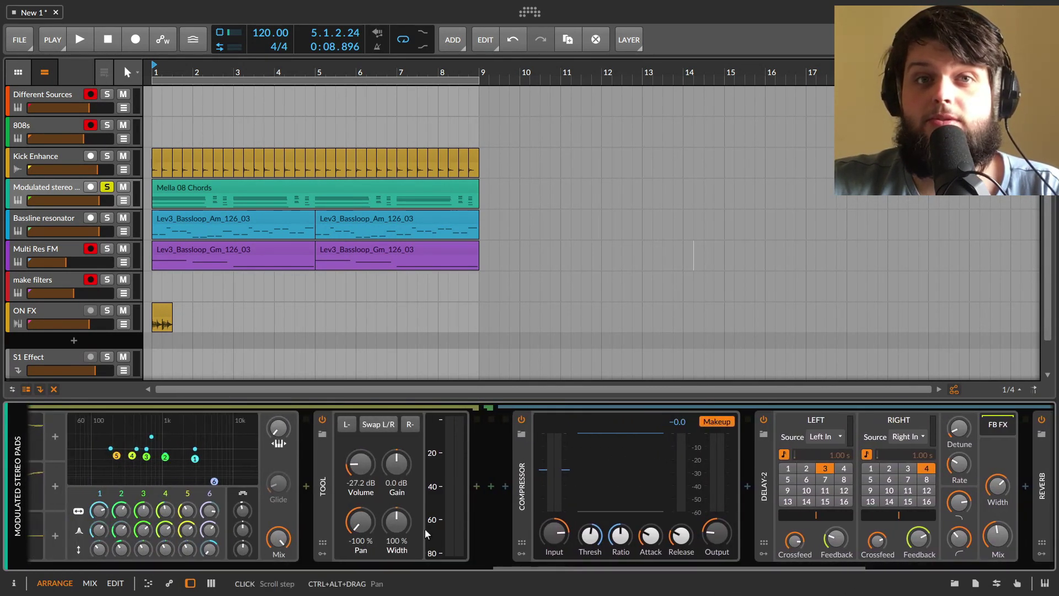
{"action": "left_click_drag", "start_coordinate": [541, 565], "coordinate": [279, 584]}
Play the pads and raise the global frequency offset of the second Resonator Bank layer.
{"action": "key", "text": "space"}
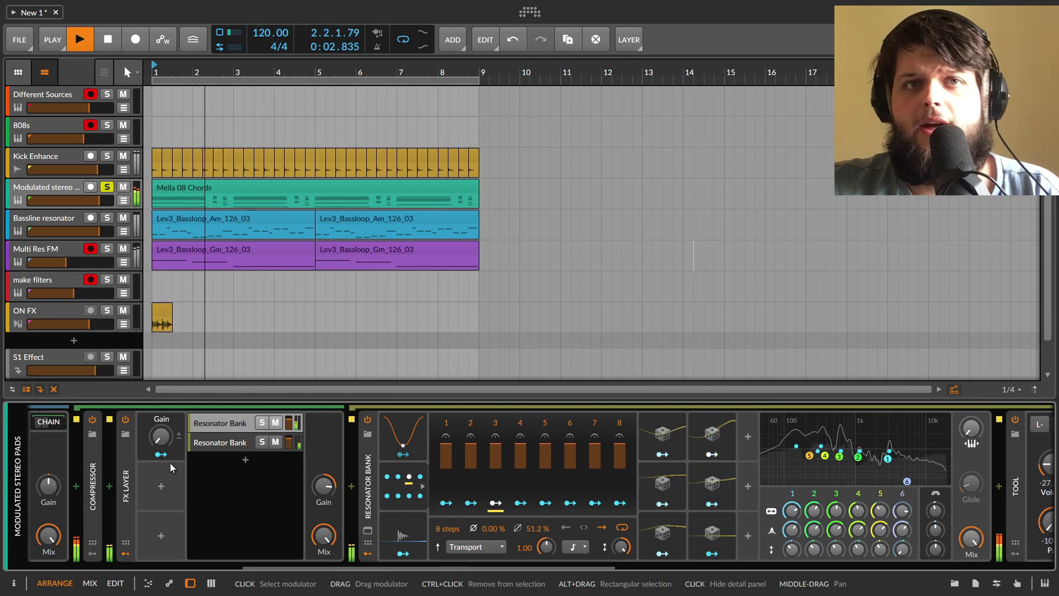
{"action": "left_click", "coordinate": [210, 447]}
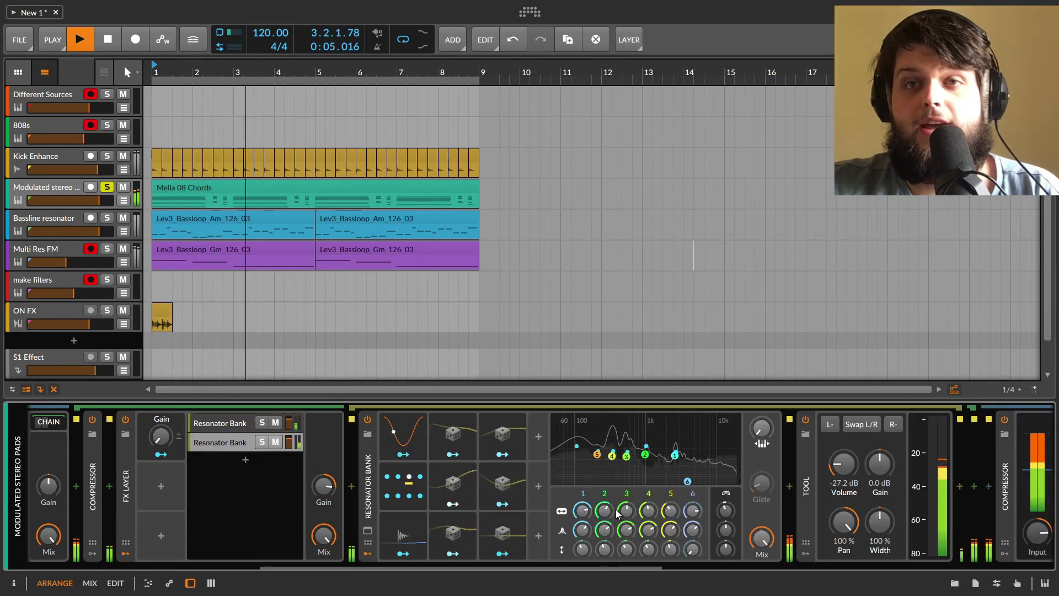
{"action": "mouse_move", "coordinate": [727, 513]}
{"action": "left_mouse_down"}
{"action": "mouse_move", "coordinate": [725, 497]}
{"action": "mouse_move", "coordinate": [729, 522]}
{"action": "left_mouse_up"}
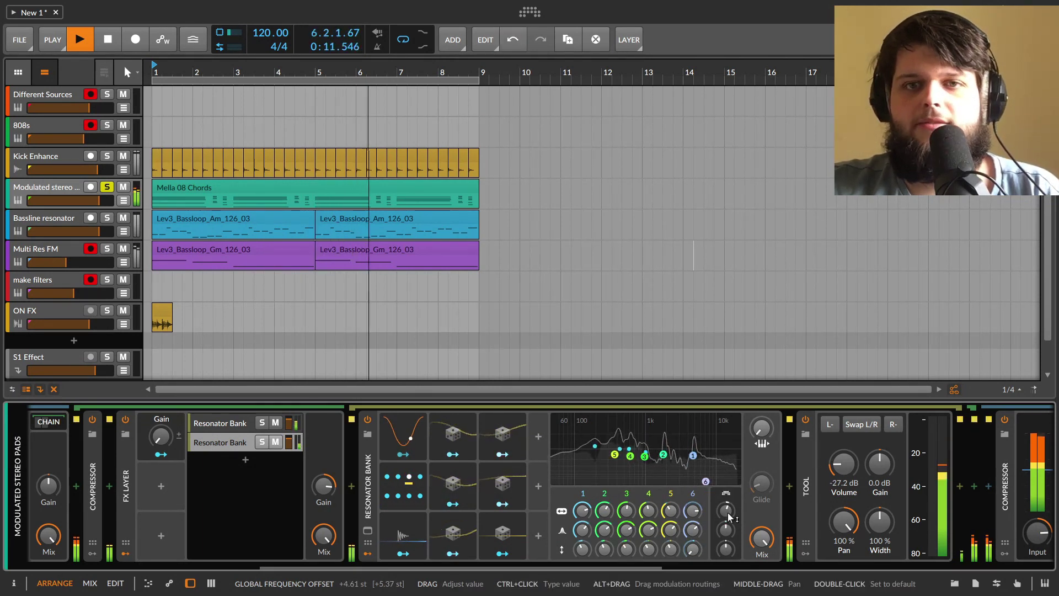
Examine which parameters the LFO and the 8-step modulator control in the first Resonator Bank layer during playback.
{"action": "left_click", "coordinate": [242, 427]}
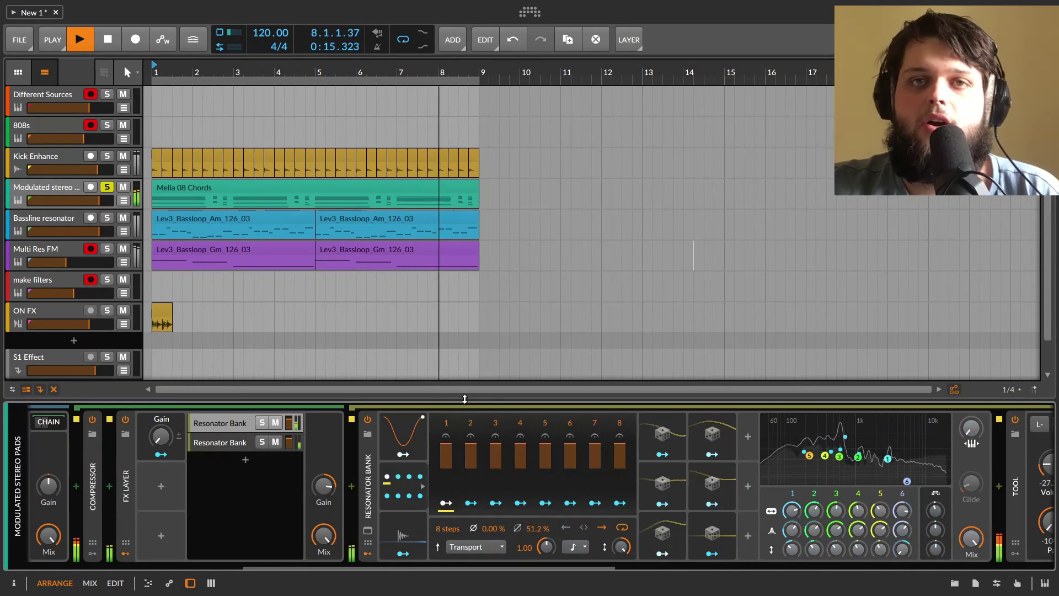
{"action": "left_click", "coordinate": [405, 458]}
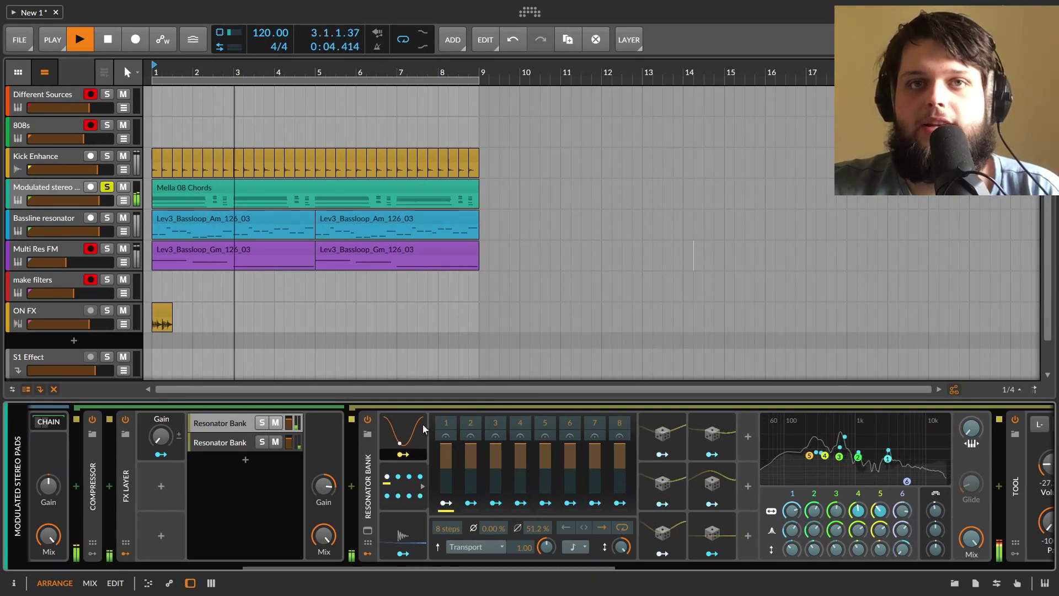
{"action": "left_click", "coordinate": [409, 456]}
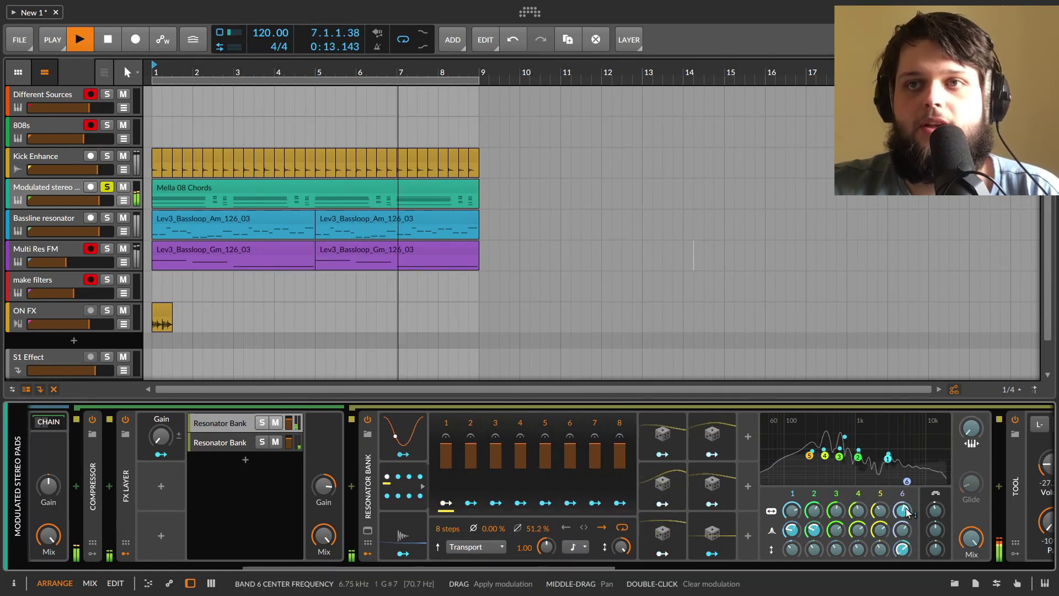
{"action": "key", "text": "space"}
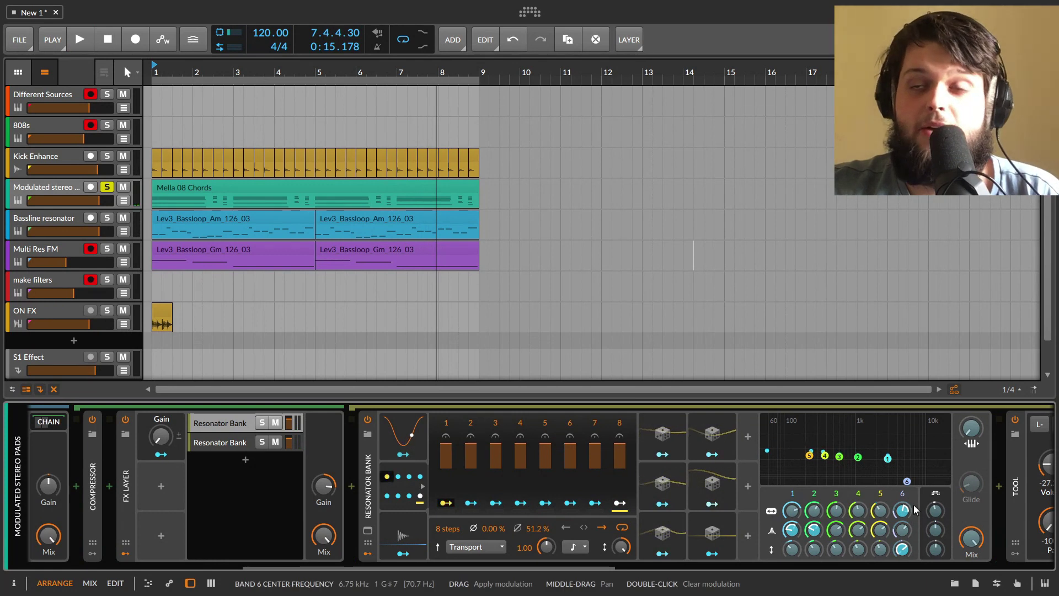
{"action": "key", "text": "space"}
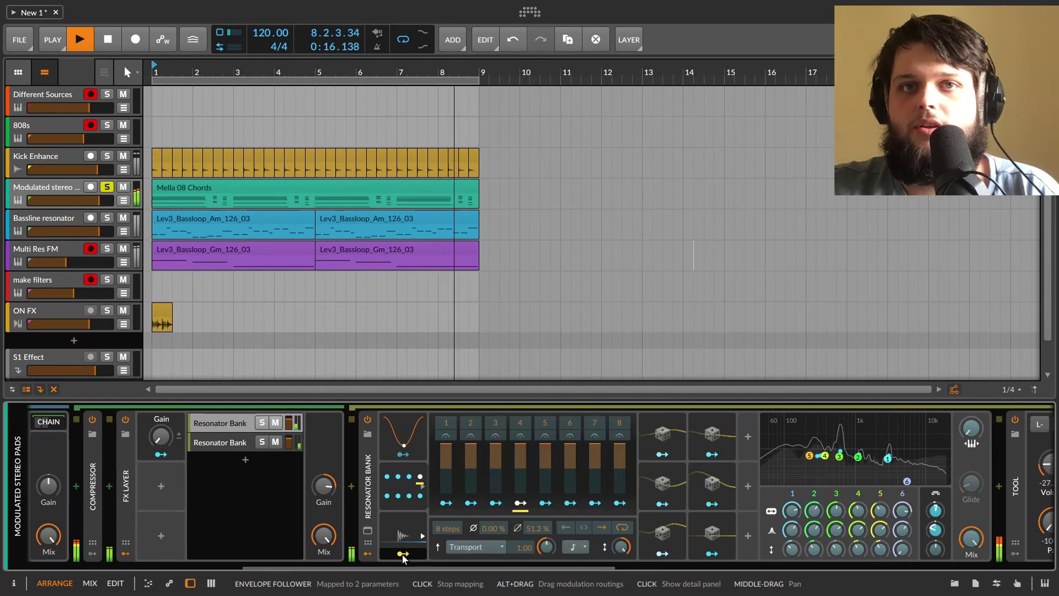
Open the Envelope Follower modulator of the first Resonator Bank layer, examine its mapped targets during playback, and stop the transport.
{"action": "left_click", "coordinate": [402, 538]}
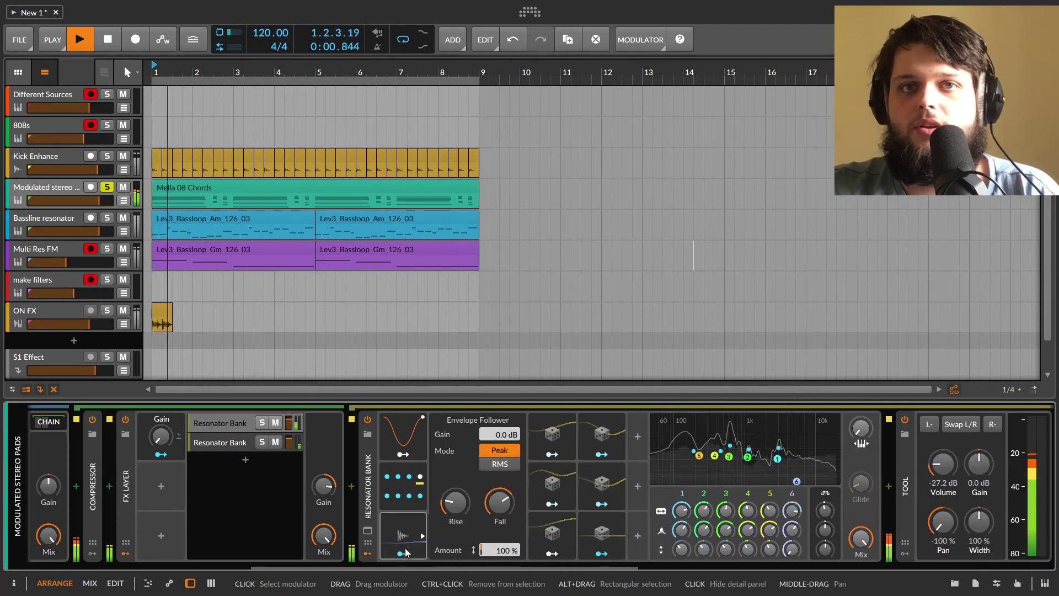
{"action": "left_click", "coordinate": [403, 554]}
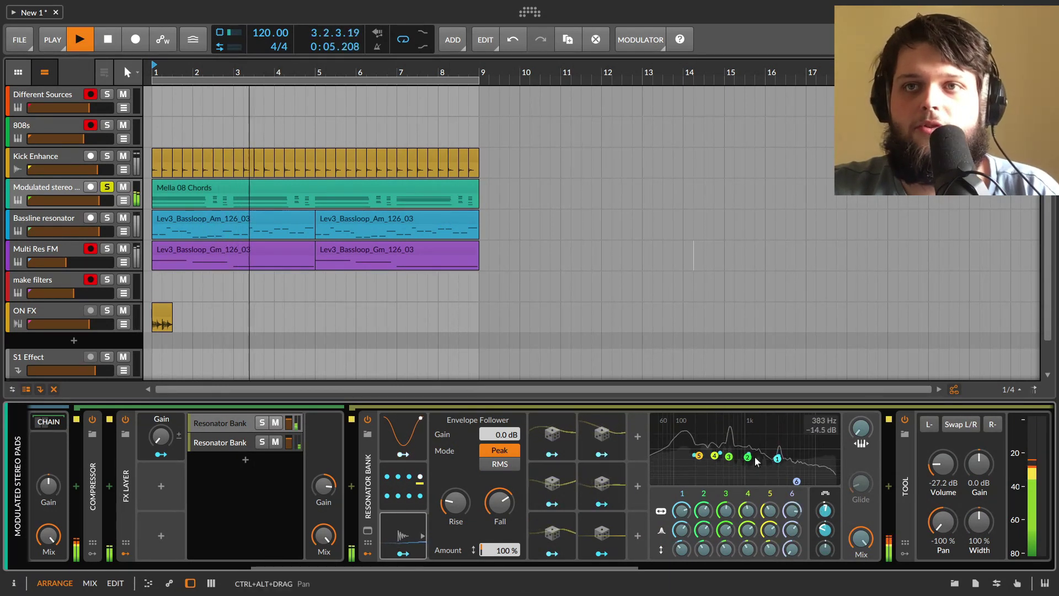
{"action": "left_click_drag", "start_coordinate": [826, 515], "coordinate": [826, 495]}
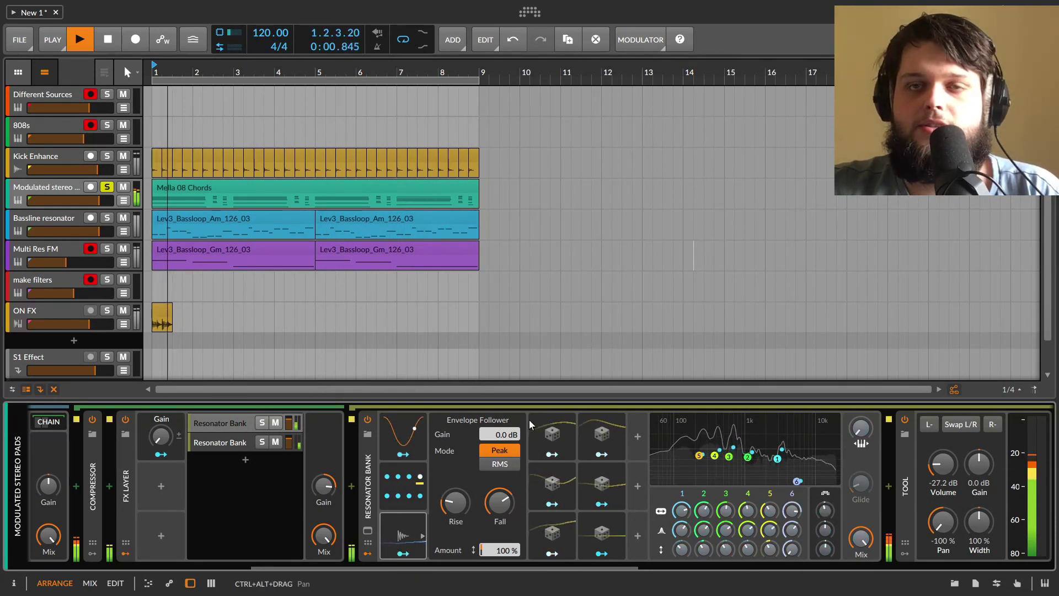
{"action": "key", "text": "space"}
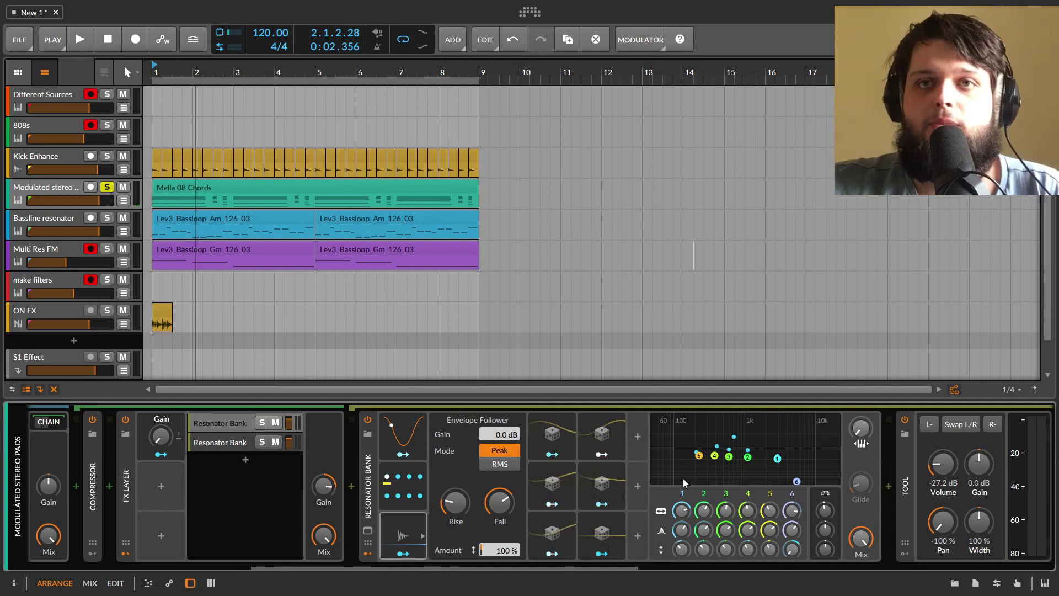
Play the pads and adjust the global frequency offset of the first Resonator Bank layer downward, followed by that of the second layer.
{"action": "left_click", "coordinate": [223, 444]}
{"action": "left_click", "coordinate": [225, 427]}
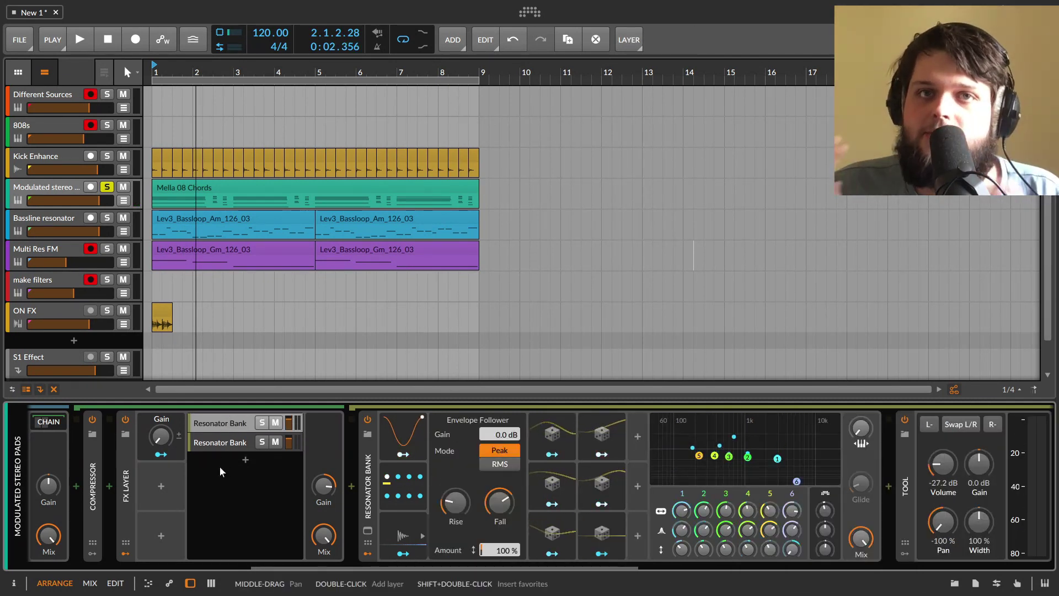
{"action": "key", "text": "space"}
{"action": "left_click_drag", "start_coordinate": [825, 509], "coordinate": [826, 521]}
{"action": "left_click", "coordinate": [230, 443]}
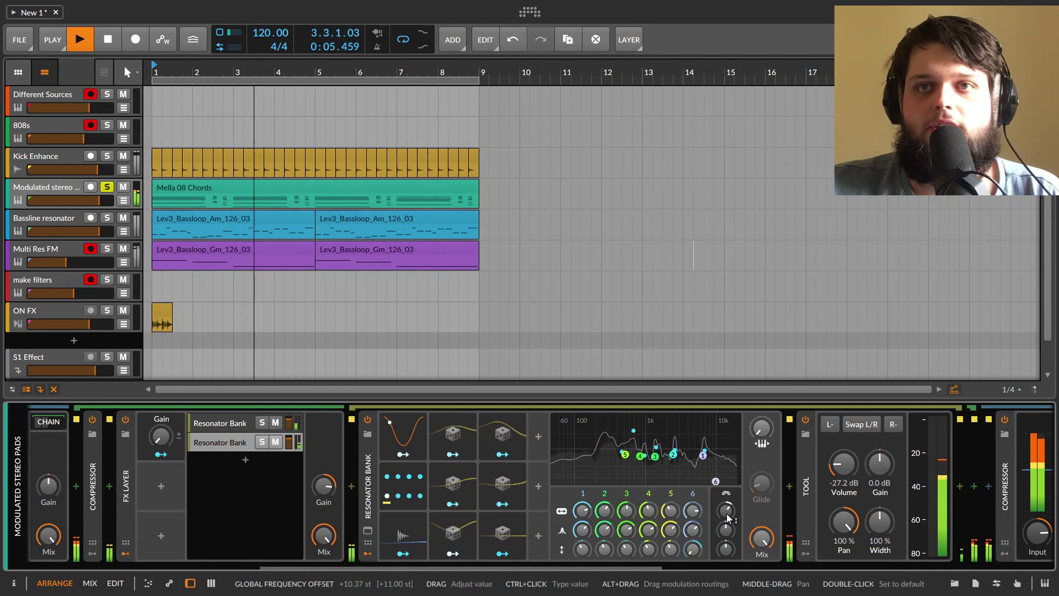
{"action": "left_click_drag", "start_coordinate": [727, 516], "coordinate": [727, 527]}
Readjust the first Resonator Bank layer's global frequency offset, switch back to the second layer to listen, and stop playback.
{"action": "left_click", "coordinate": [235, 424]}
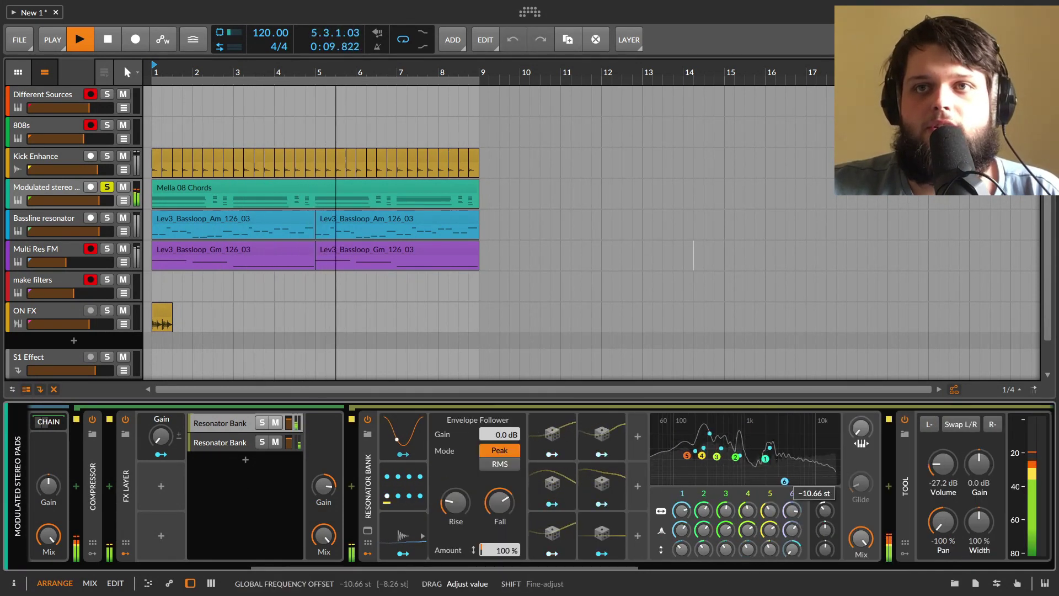
{"action": "left_click_drag", "start_coordinate": [830, 511], "coordinate": [830, 499]}
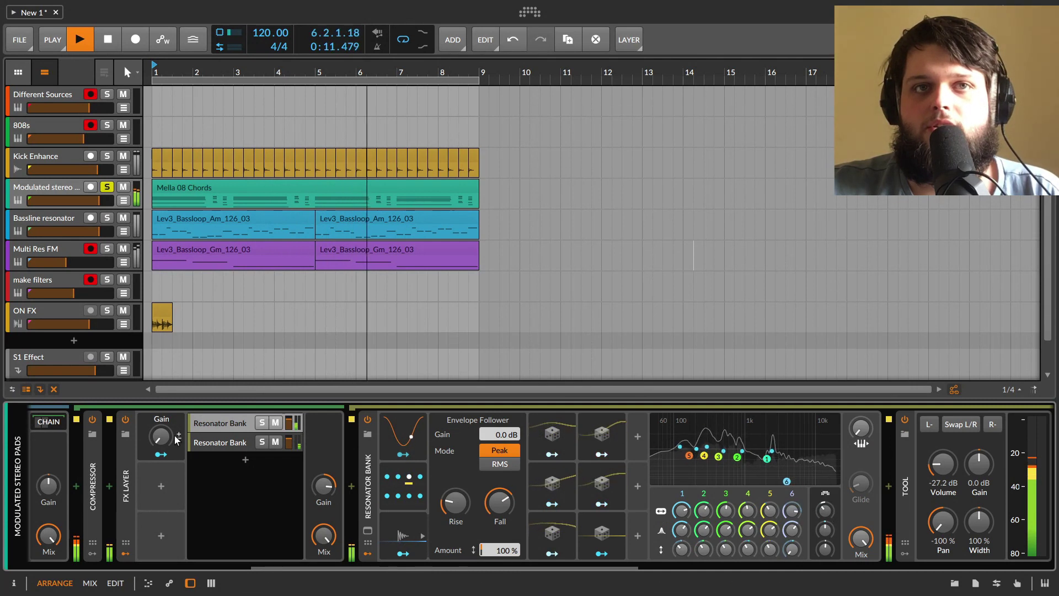
{"action": "left_click", "coordinate": [225, 443]}
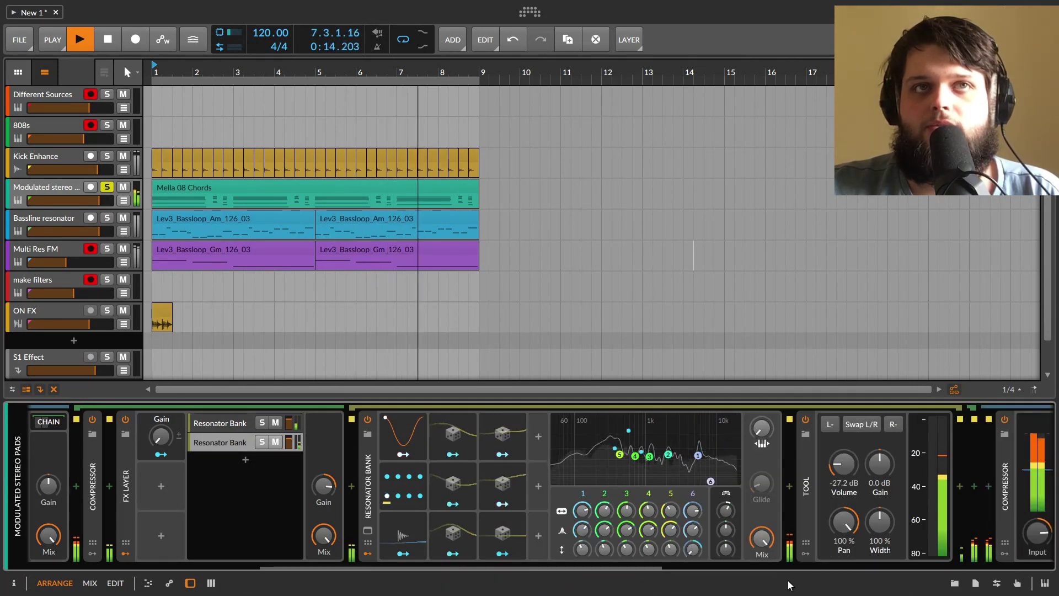
{"action": "key", "text": "space"}
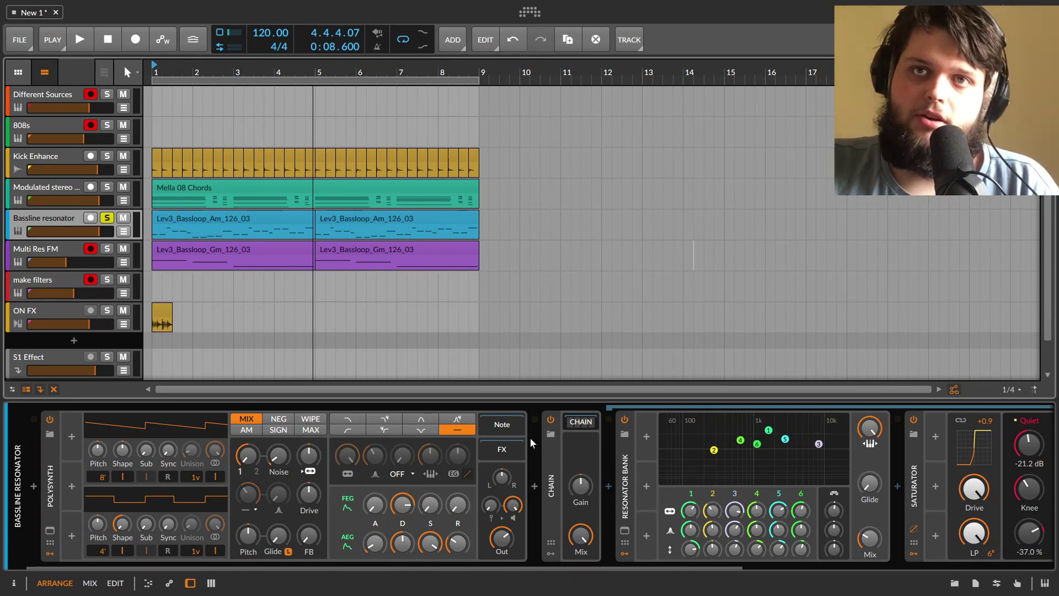
Compare the Bassline Resonator track dry and processed by playing it with the Chain device bypassed and with it turned back on.
{"action": "left_click", "coordinate": [550, 419]}
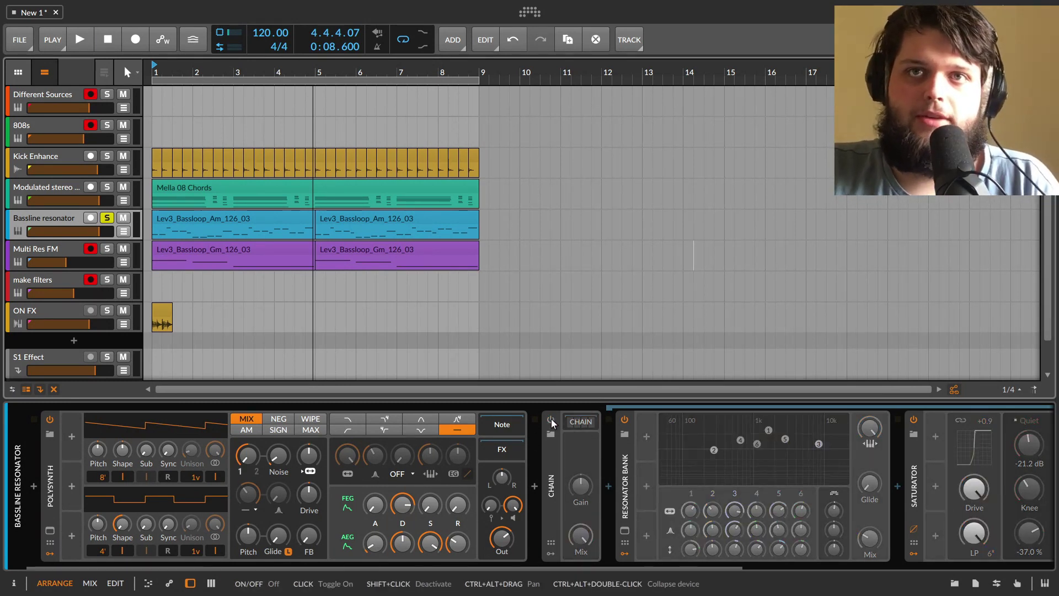
{"action": "key", "text": "space"}
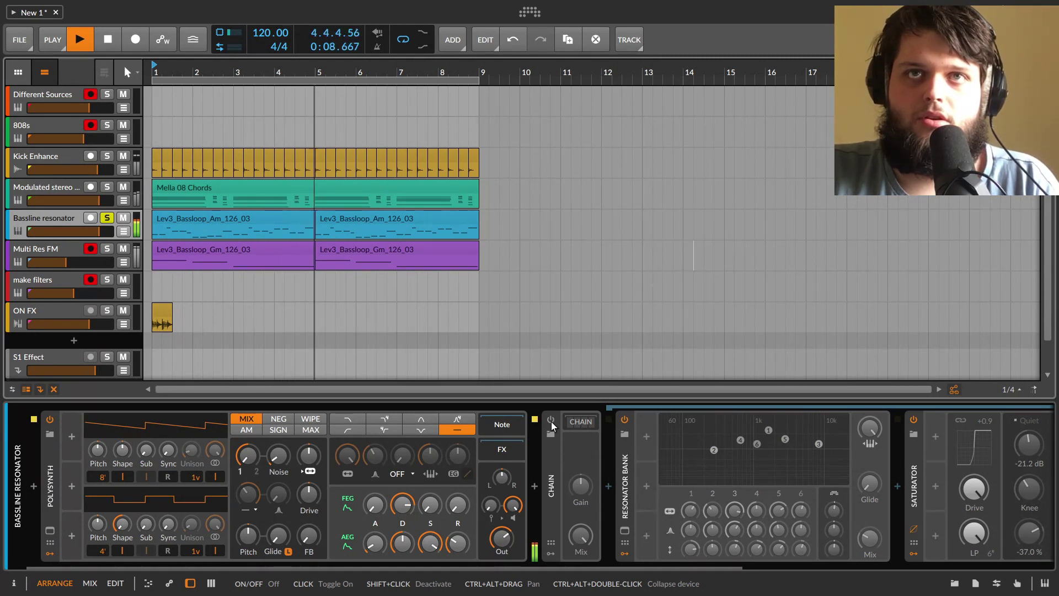
{"action": "key", "text": "space"}
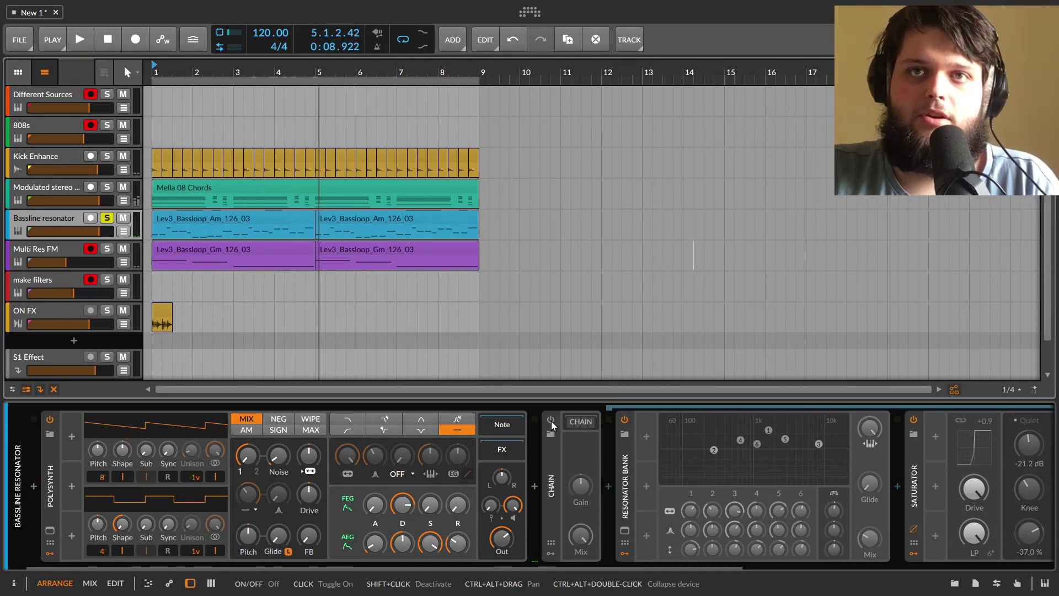
{"action": "left_click", "coordinate": [551, 421]}
{"action": "key", "text": "space"}
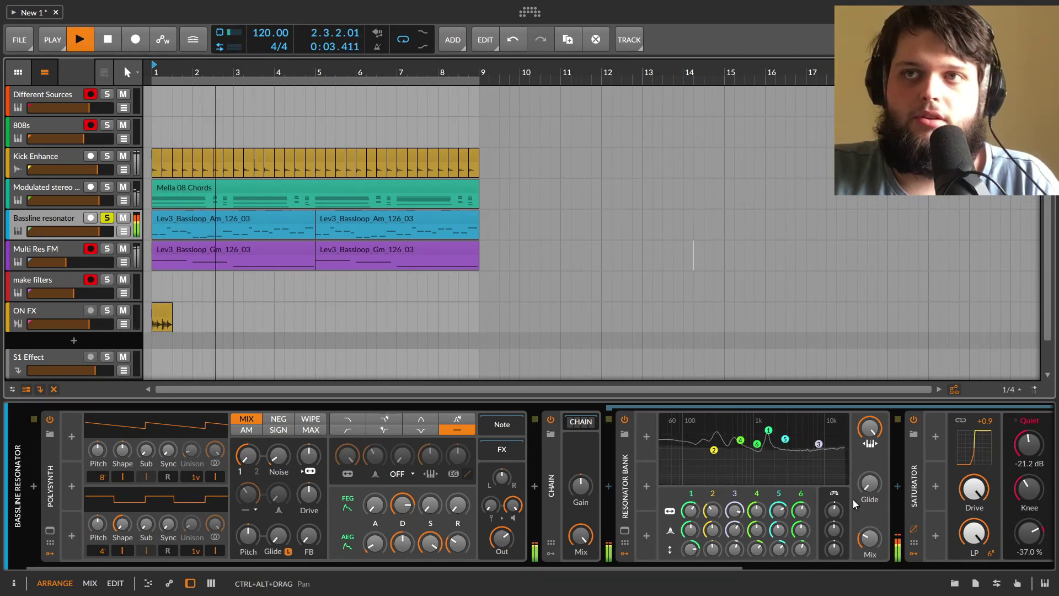
{"action": "key", "text": "space"}
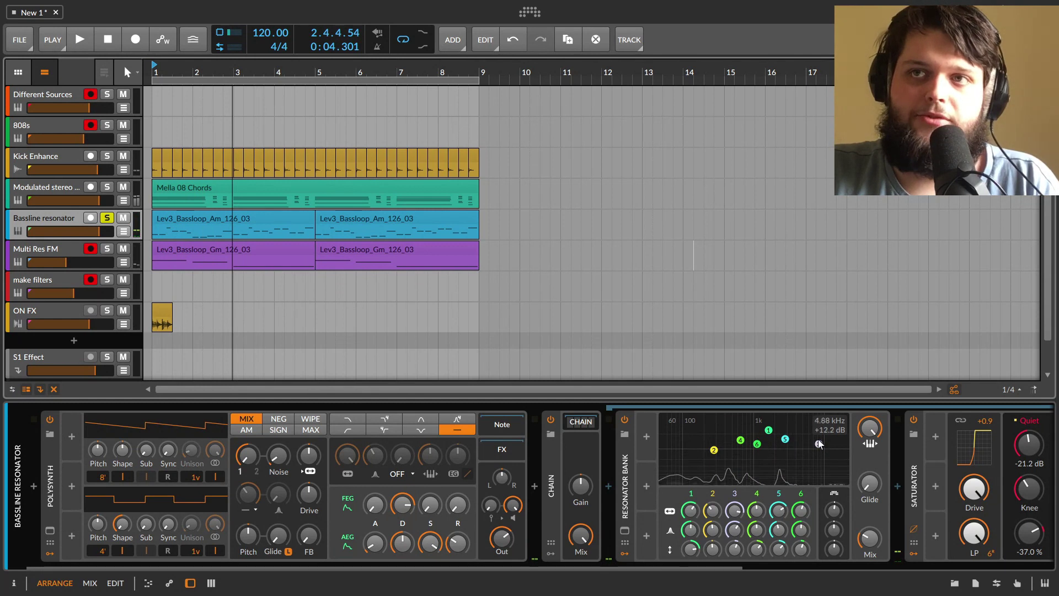
Play the bassline and reposition Resonator Bank bands 6 and 4, moving band 4 to about 4.60 kHz and +12.0 dB.
{"action": "left_click_drag", "start_coordinate": [723, 567], "coordinate": [773, 582]}
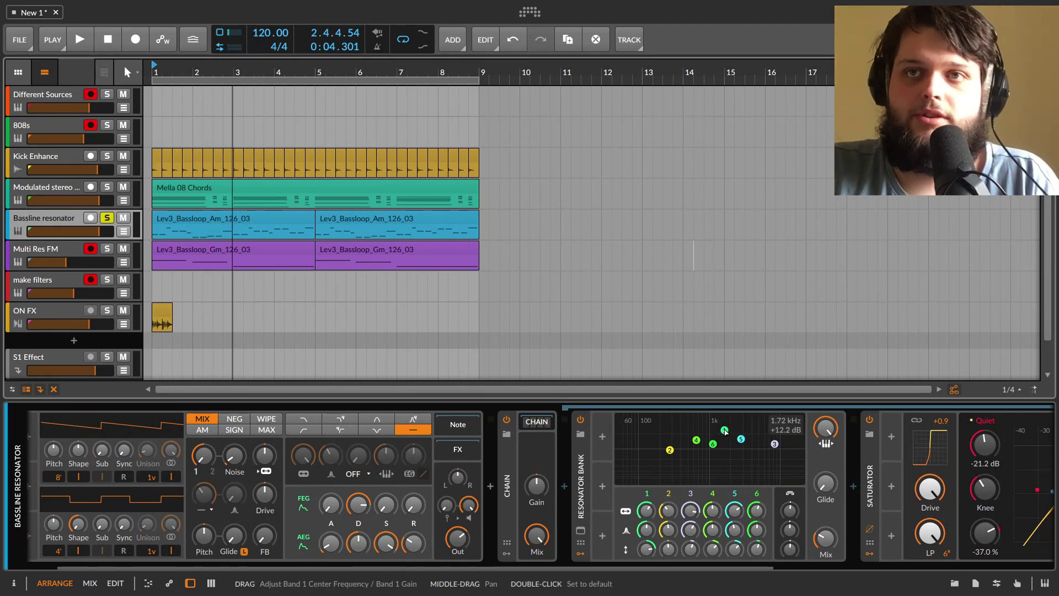
{"action": "key", "text": "space"}
{"action": "left_click_drag", "start_coordinate": [734, 434], "coordinate": [687, 434]}
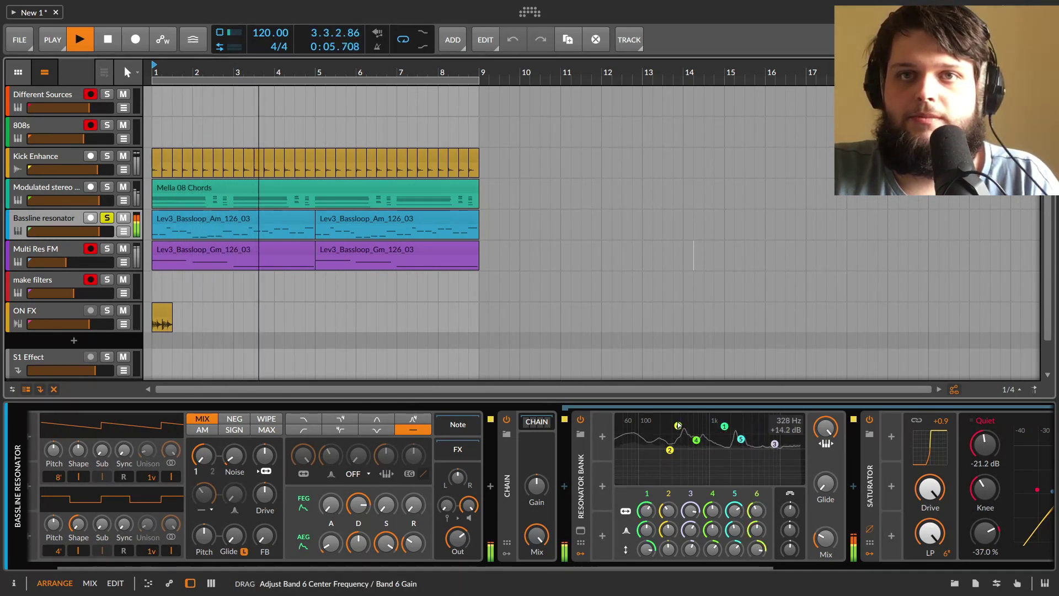
{"action": "left_click_drag", "start_coordinate": [696, 440], "coordinate": [682, 428]}
{"action": "left_click_drag", "start_coordinate": [745, 439], "coordinate": [766, 429]}
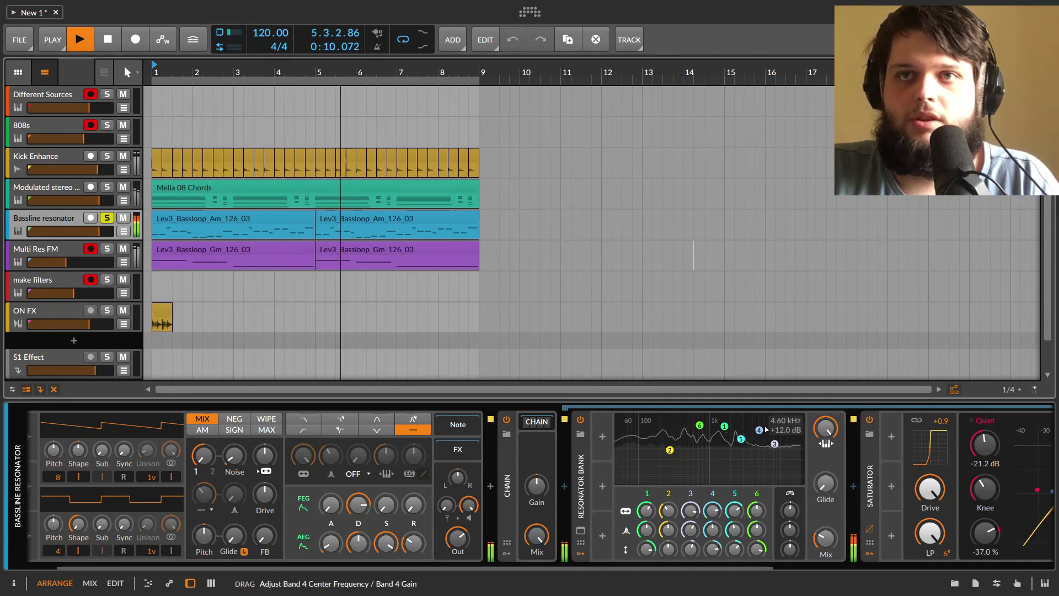
Move band 2 of the bassline's Resonator Bank close to band 5, nudge the global frequency offset, and stop playback.
{"action": "left_click_drag", "start_coordinate": [669, 450], "coordinate": [664, 425]}
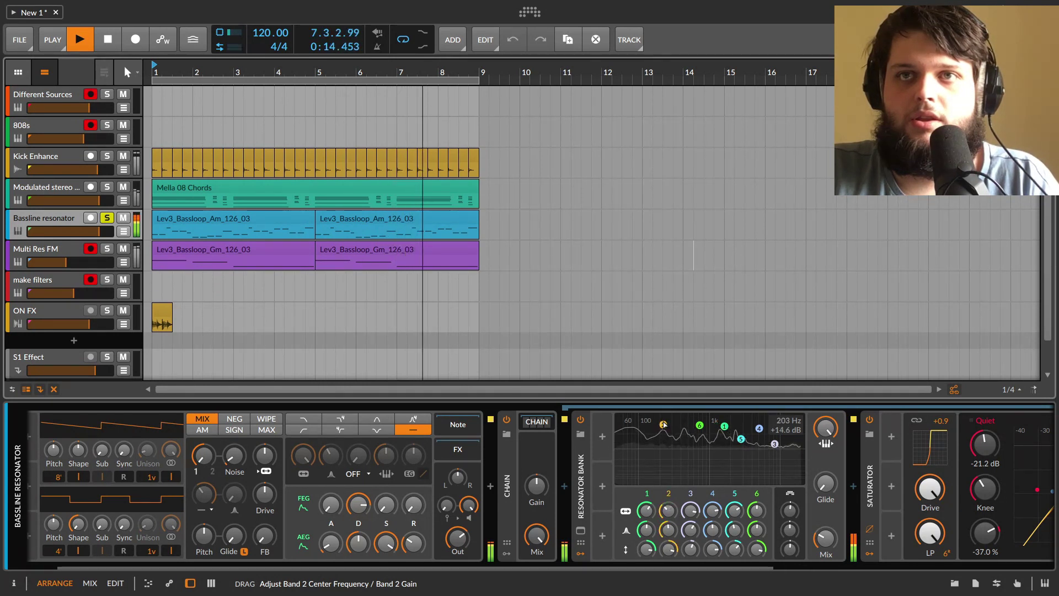
{"action": "left_click_drag", "start_coordinate": [781, 428], "coordinate": [734, 437]}
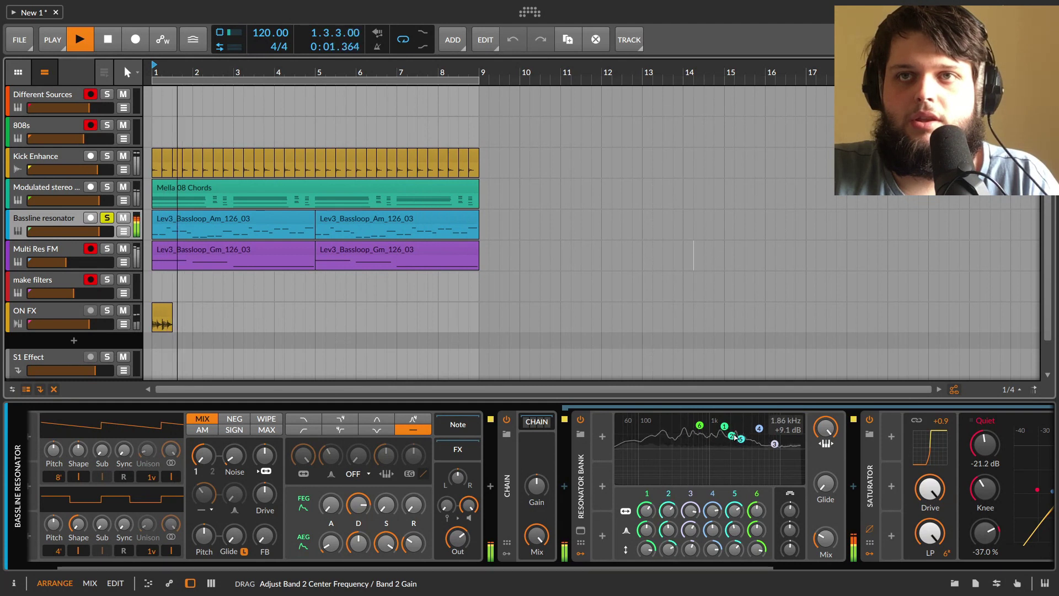
{"action": "mouse_move", "coordinate": [790, 510]}
{"action": "left_mouse_down"}
{"action": "mouse_move", "coordinate": [790, 483]}
{"action": "mouse_move", "coordinate": [792, 513]}
{"action": "left_mouse_up"}
{"action": "key", "text": "space"}
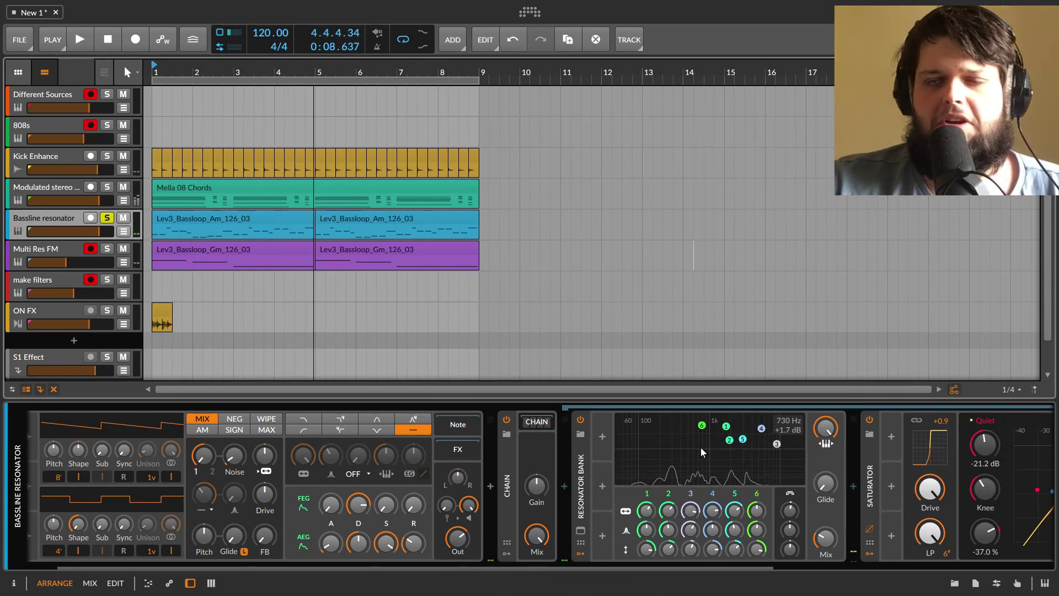
Replay the bassline while adjusting the Resonator Bank's global frequency offset, and end by unsoloing the track and stopping the transport.
{"action": "left_click_drag", "start_coordinate": [769, 565], "coordinate": [826, 568]}
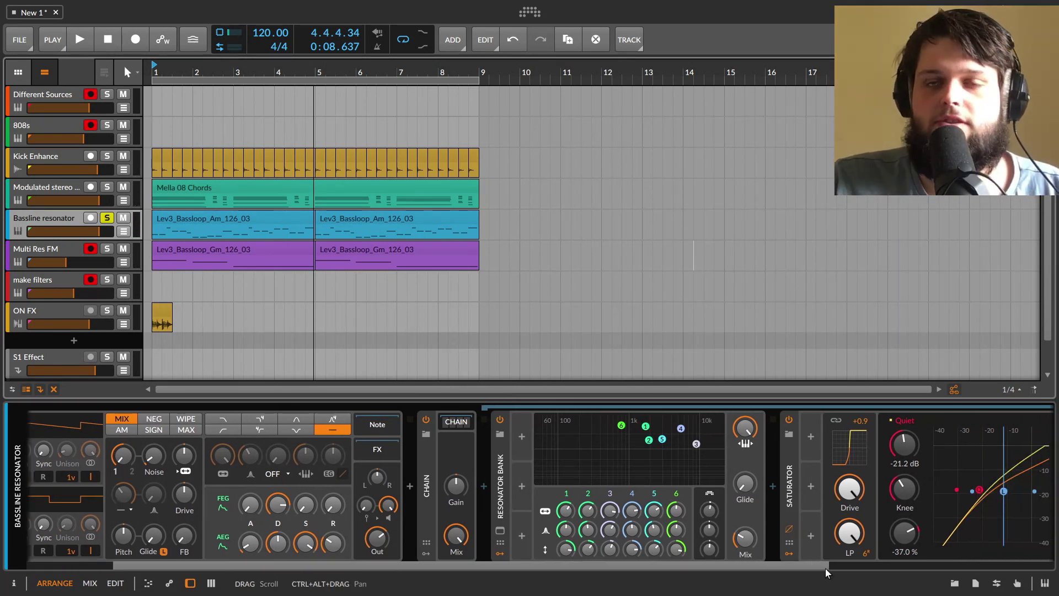
{"action": "key", "text": "space"}
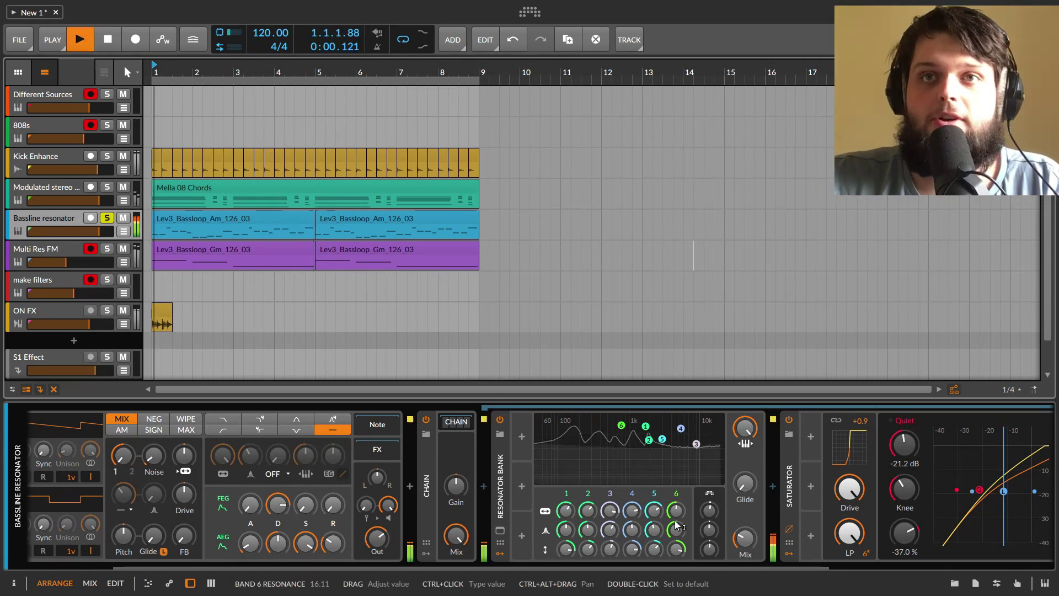
{"action": "left_click_drag", "start_coordinate": [709, 510], "coordinate": [710, 502]}
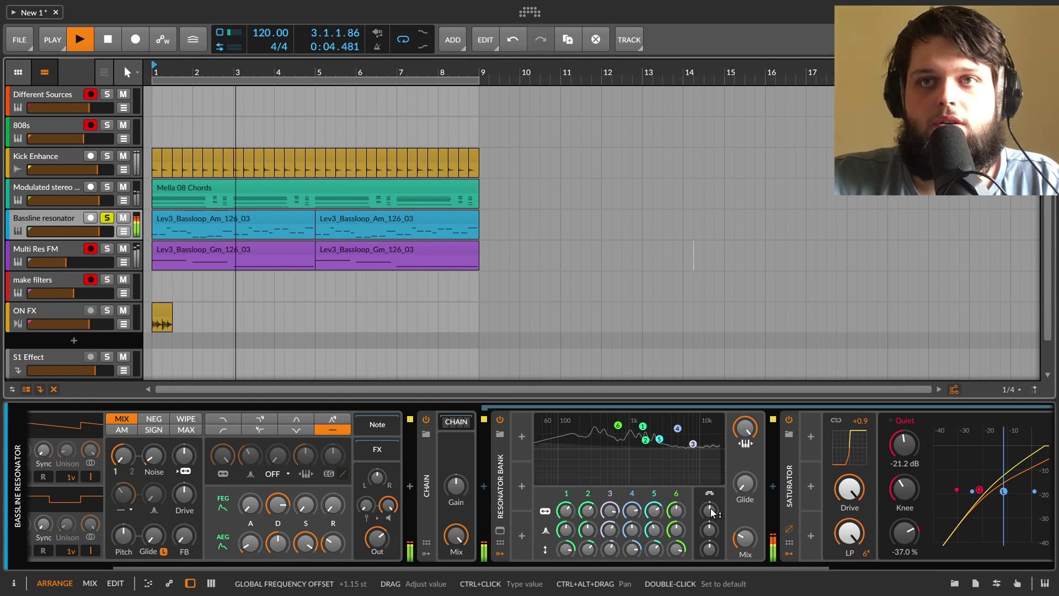
{"action": "left_click", "coordinate": [107, 218]}
{"action": "key", "text": "space"}
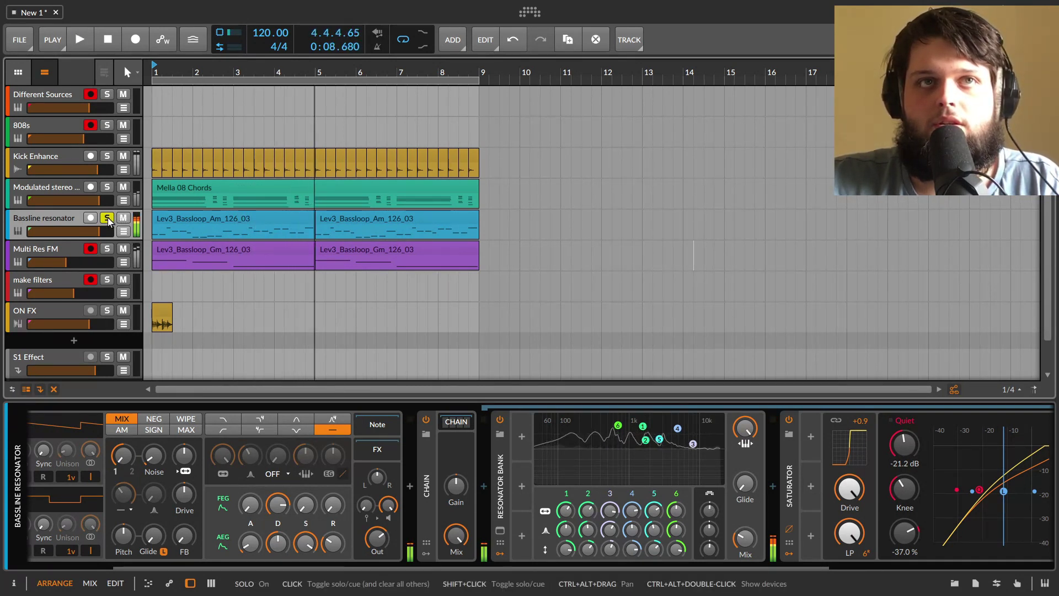
Solo the make filters track and turn on its XY FX device, moving the mix point inward from the edge.
{"action": "left_click", "coordinate": [47, 280]}
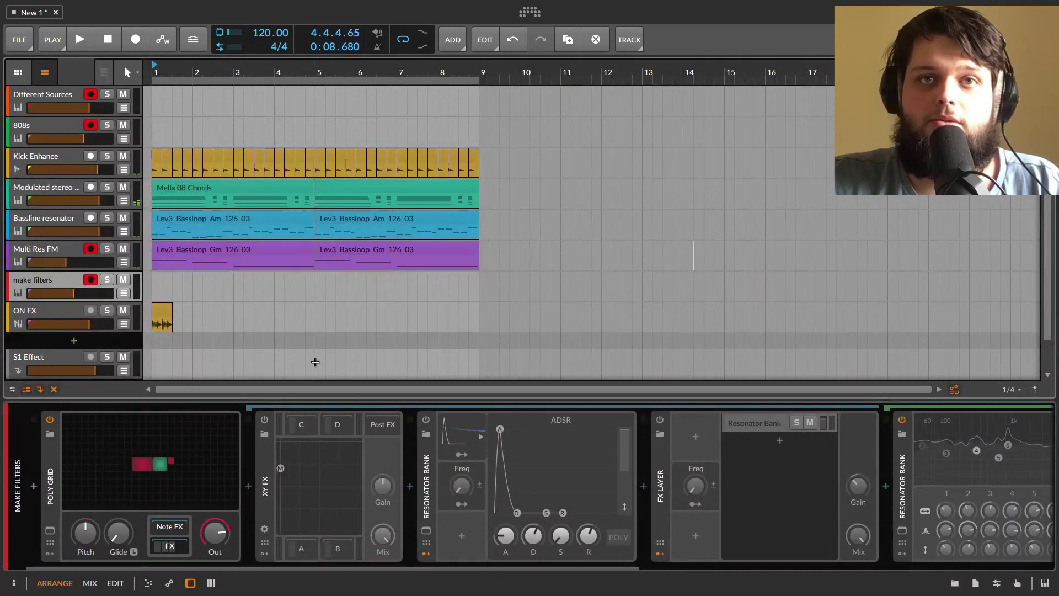
{"action": "left_click", "coordinate": [107, 282]}
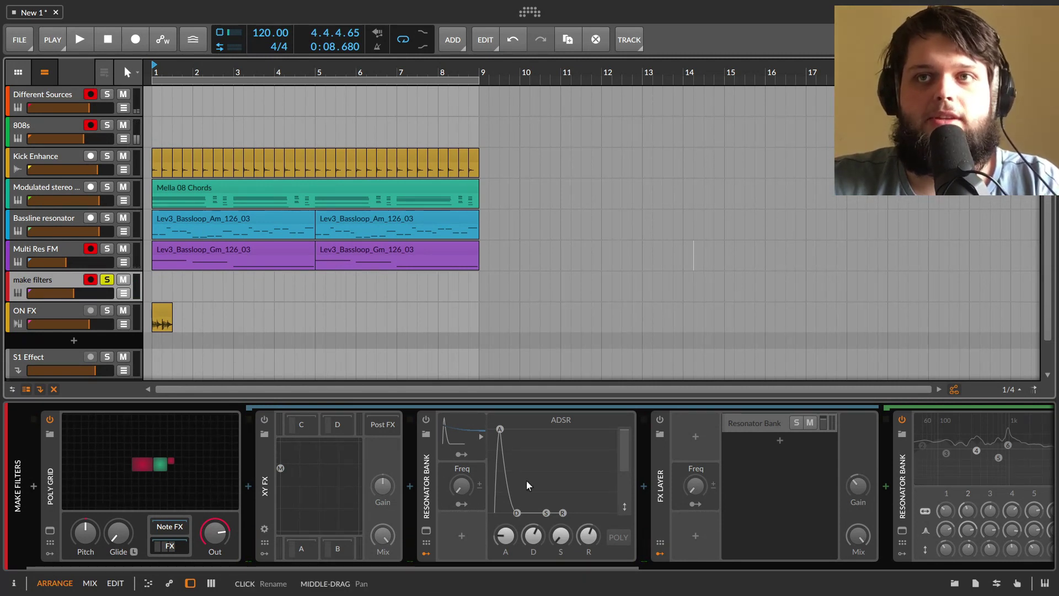
{"action": "left_click", "coordinate": [264, 420]}
{"action": "left_click_drag", "start_coordinate": [280, 469], "coordinate": [337, 447]}
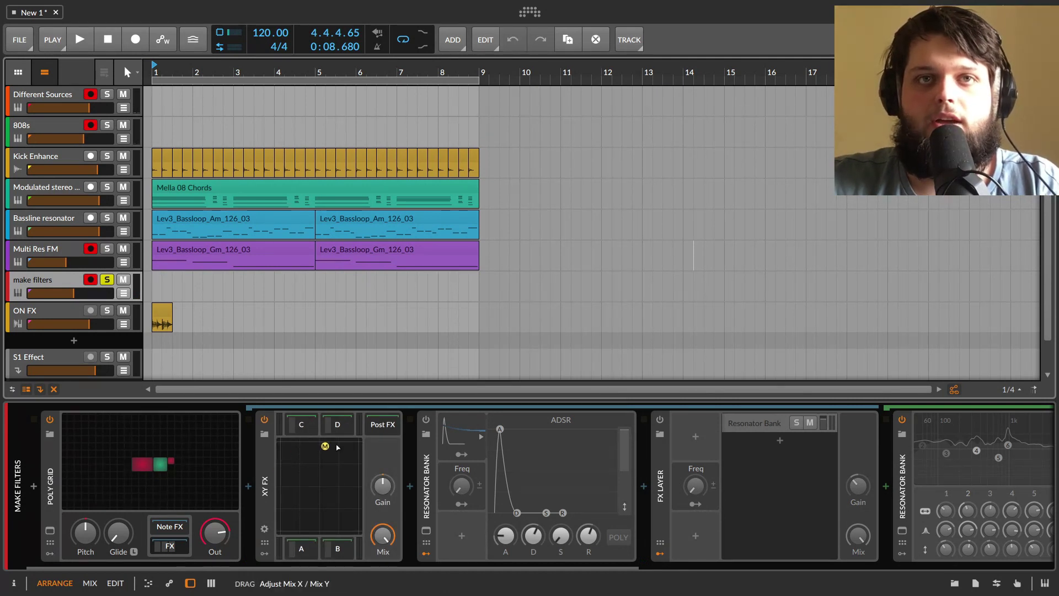
Show the Resonator Banks in XY FX chains C, A and B, and sweep the mix point between the corners while playing notes.
{"action": "left_click", "coordinate": [298, 425]}
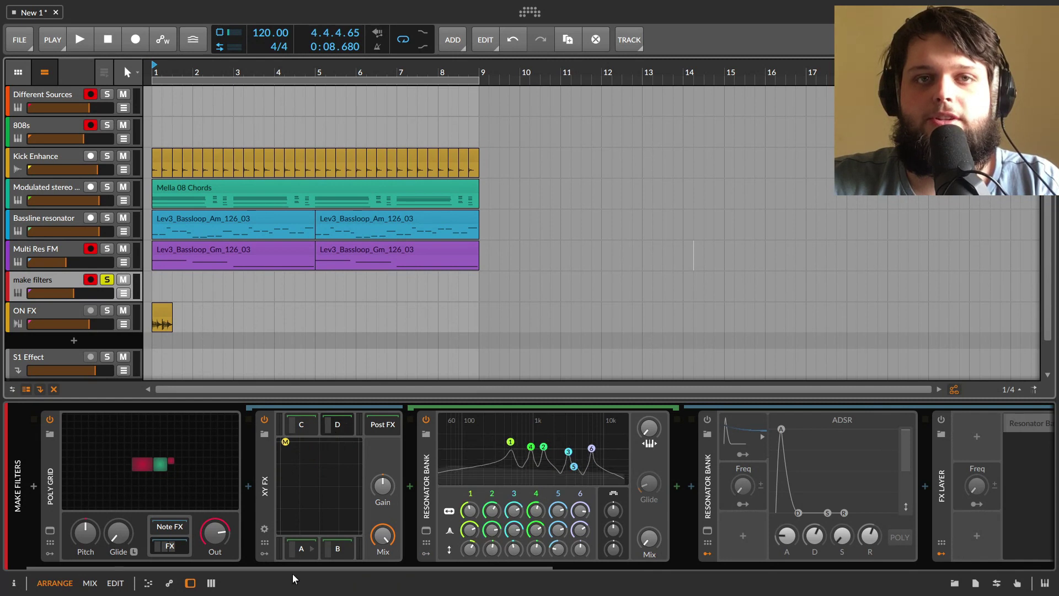
{"action": "left_click", "coordinate": [299, 543]}
{"action": "left_click", "coordinate": [340, 547]}
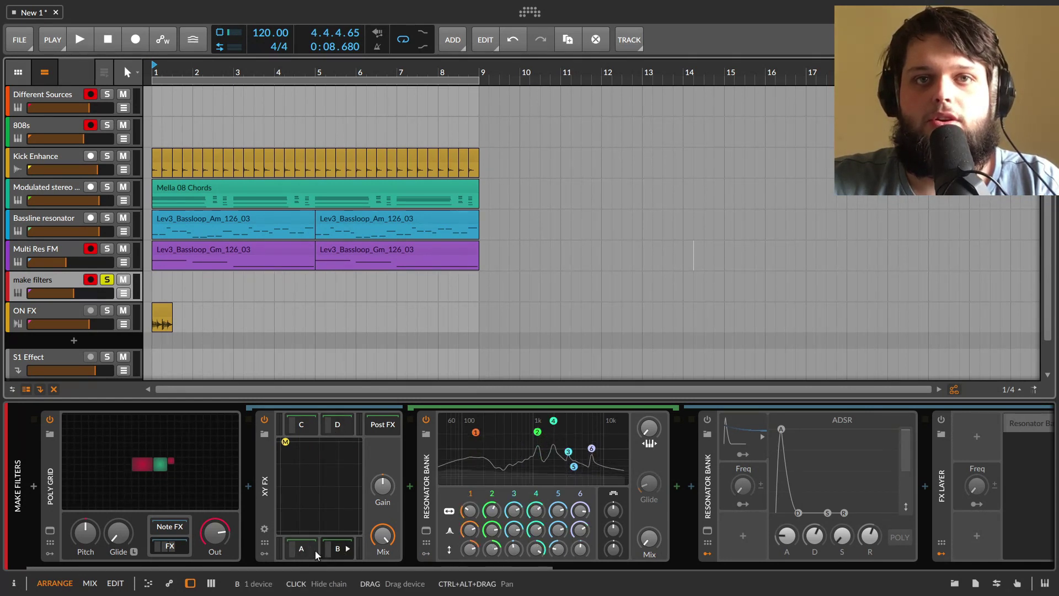
{"action": "left_click", "coordinate": [284, 446]}
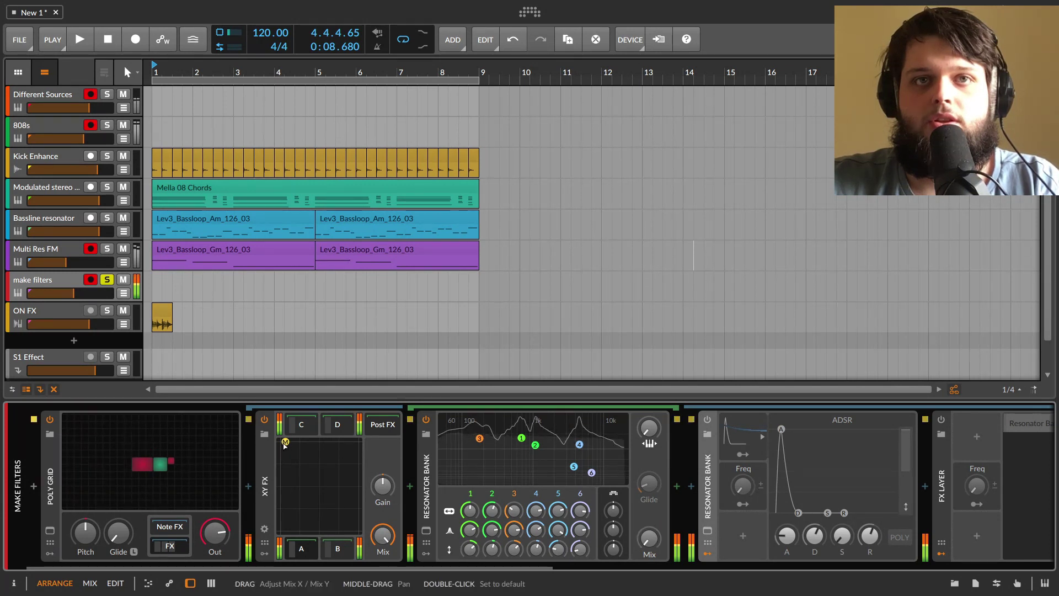
{"action": "left_click_drag", "start_coordinate": [286, 443], "coordinate": [326, 455]}
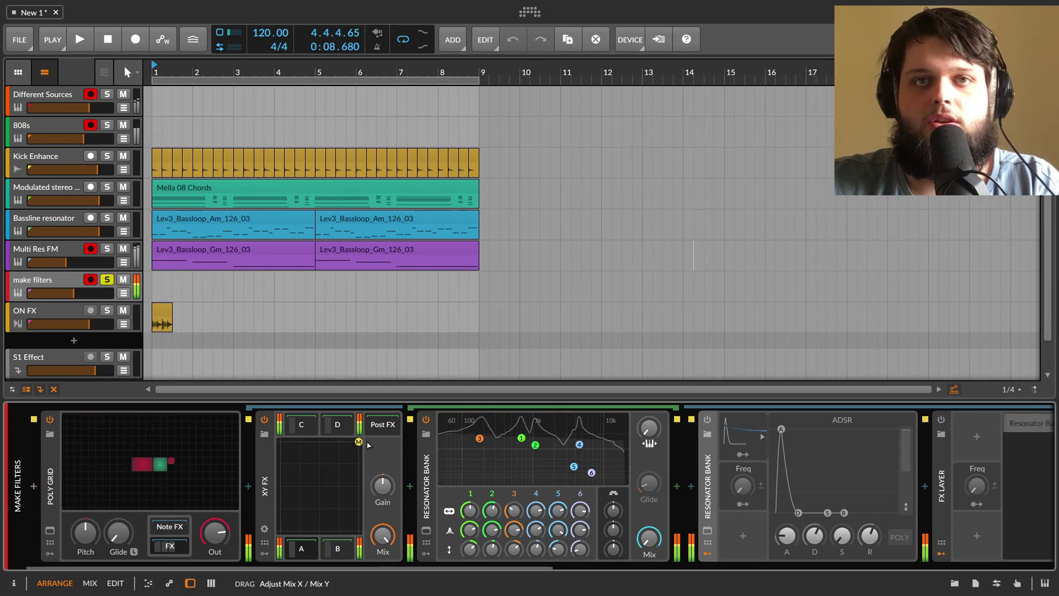
{"action": "left_click_drag", "start_coordinate": [281, 538], "coordinate": [311, 452]}
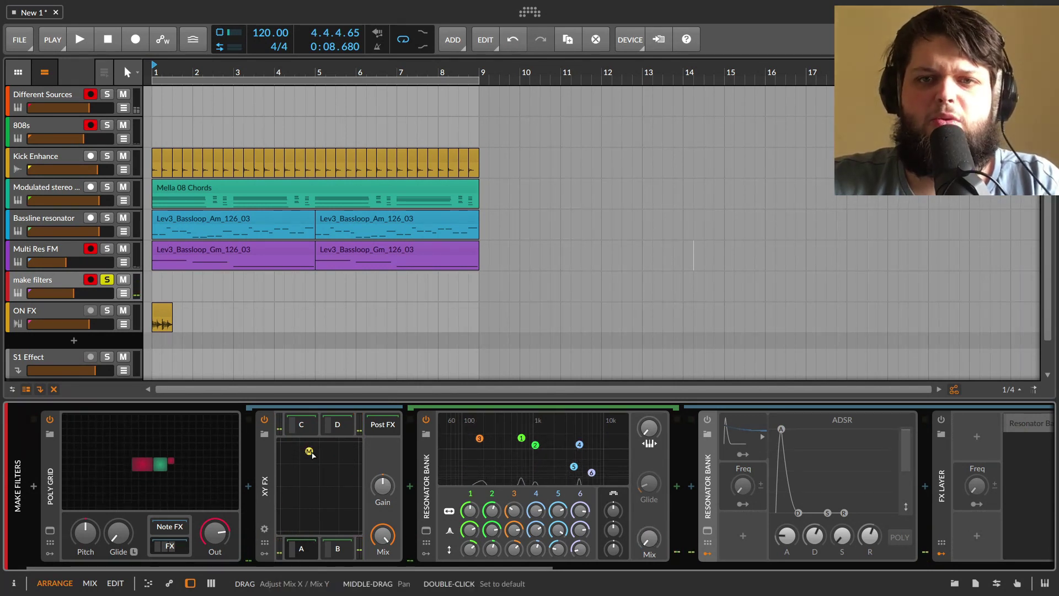
Open the make filters Poly Grid patch and examine which parameters the AR envelope module modulates.
{"action": "left_click", "coordinate": [168, 462]}
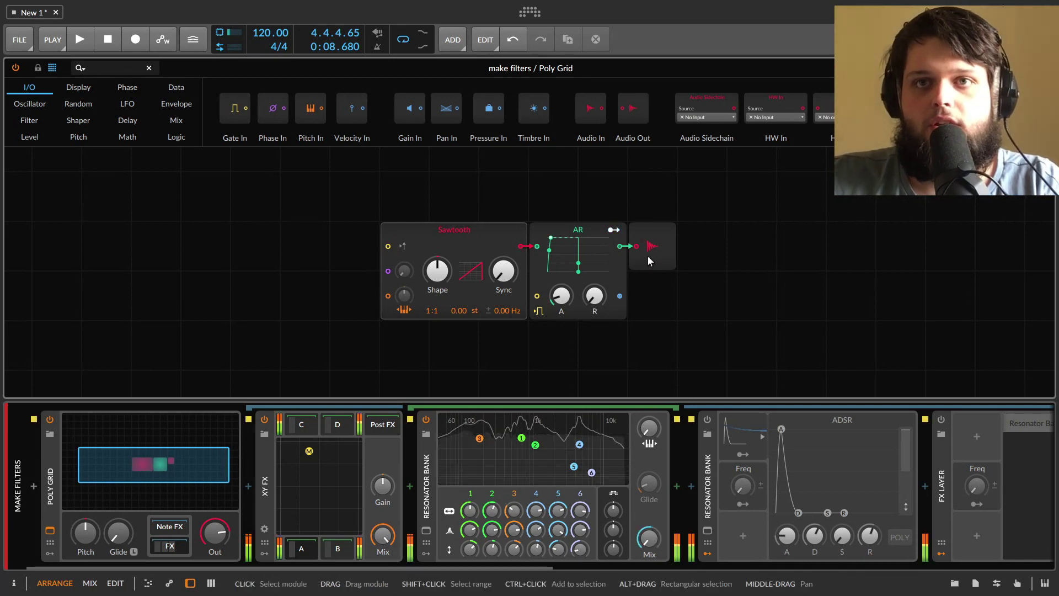
{"action": "left_click", "coordinate": [580, 261]}
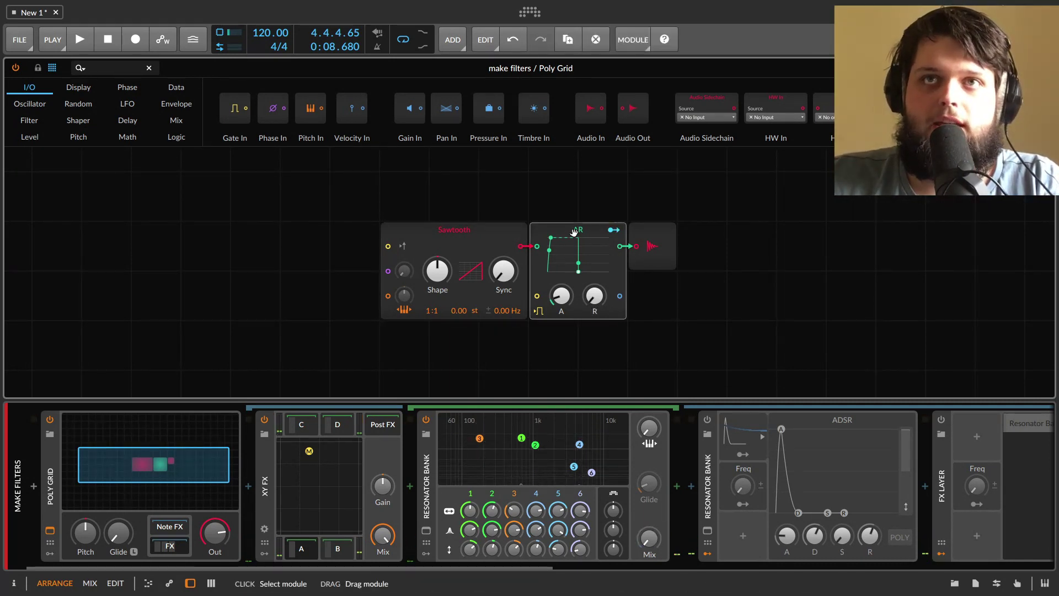
{"action": "left_click", "coordinate": [614, 230]}
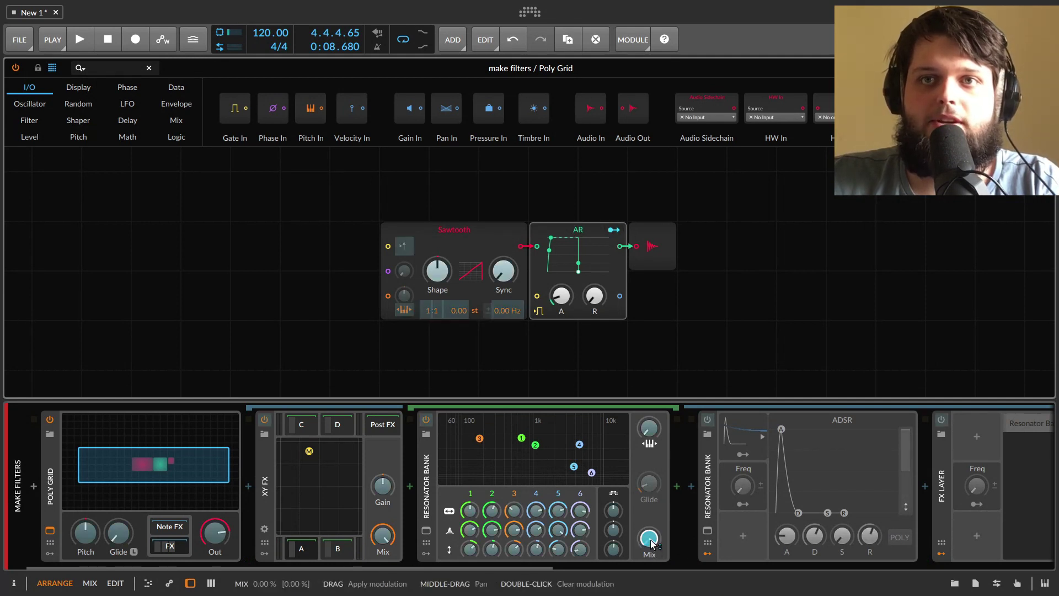
{"action": "left_click", "coordinate": [611, 229]}
Show the Resonator Bank in XY FX chain C and move the mix point toward the B and D side while playing notes.
{"action": "left_click", "coordinate": [307, 425]}
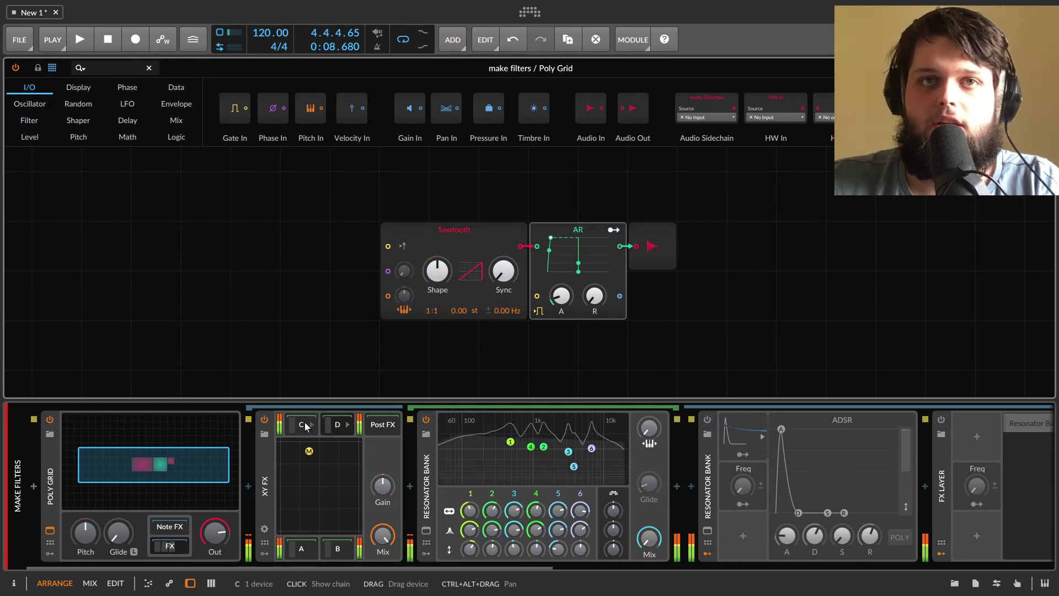
{"action": "left_click_drag", "start_coordinate": [309, 450], "coordinate": [291, 445]}
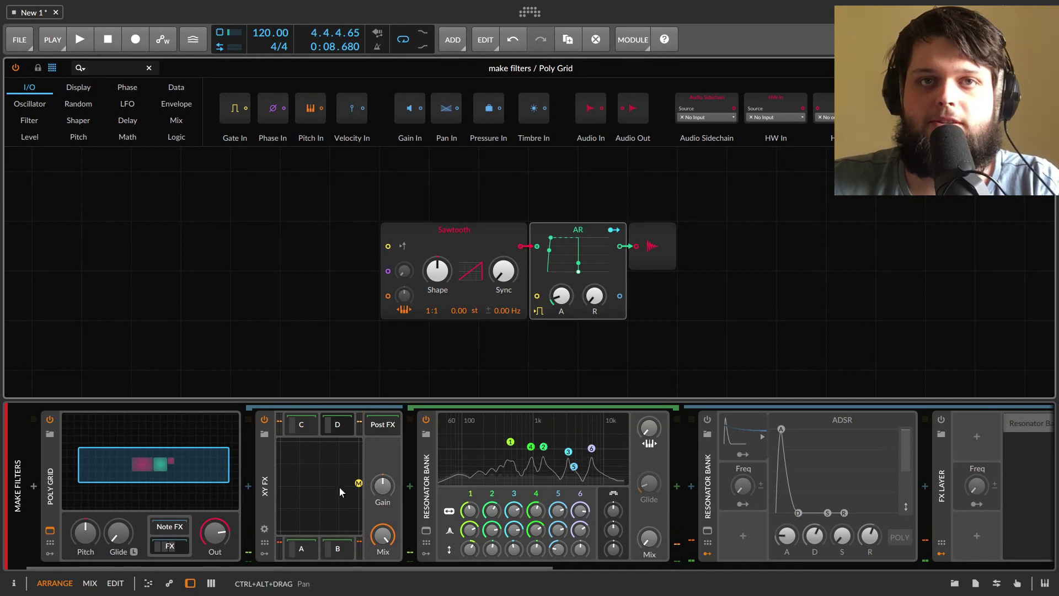
{"action": "left_click_drag", "start_coordinate": [357, 483], "coordinate": [348, 482]}
Retune bands 2, 3 and 4 of the Resonator Bank in XY FX chain B, and move the mix point toward chain A.
{"action": "left_click", "coordinate": [338, 549]}
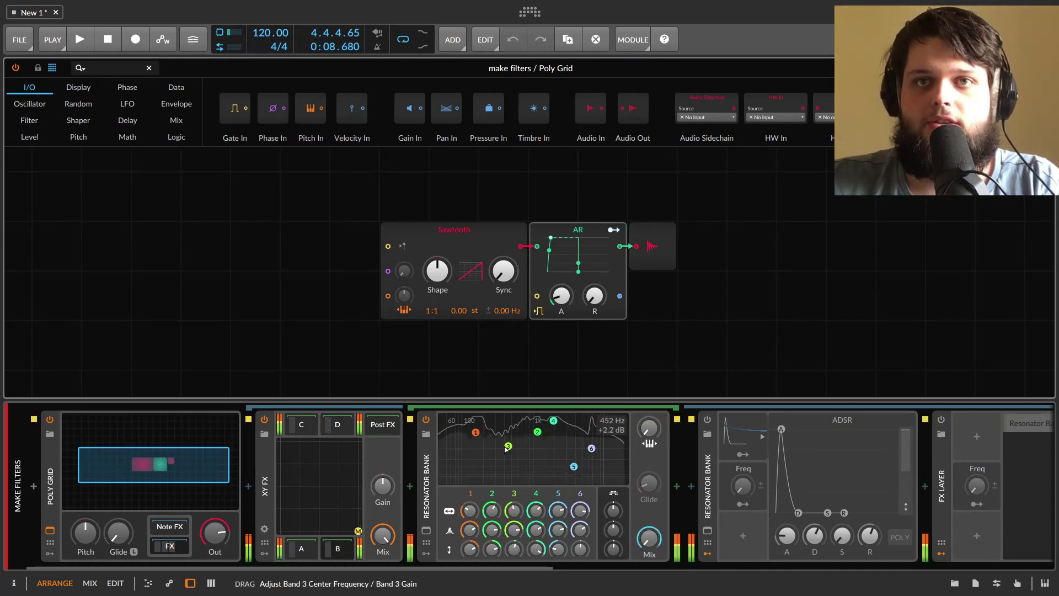
{"action": "mouse_move", "coordinate": [537, 432]}
{"action": "left_mouse_down"}
{"action": "mouse_move", "coordinate": [572, 431]}
{"action": "mouse_move", "coordinate": [543, 432]}
{"action": "left_mouse_up"}
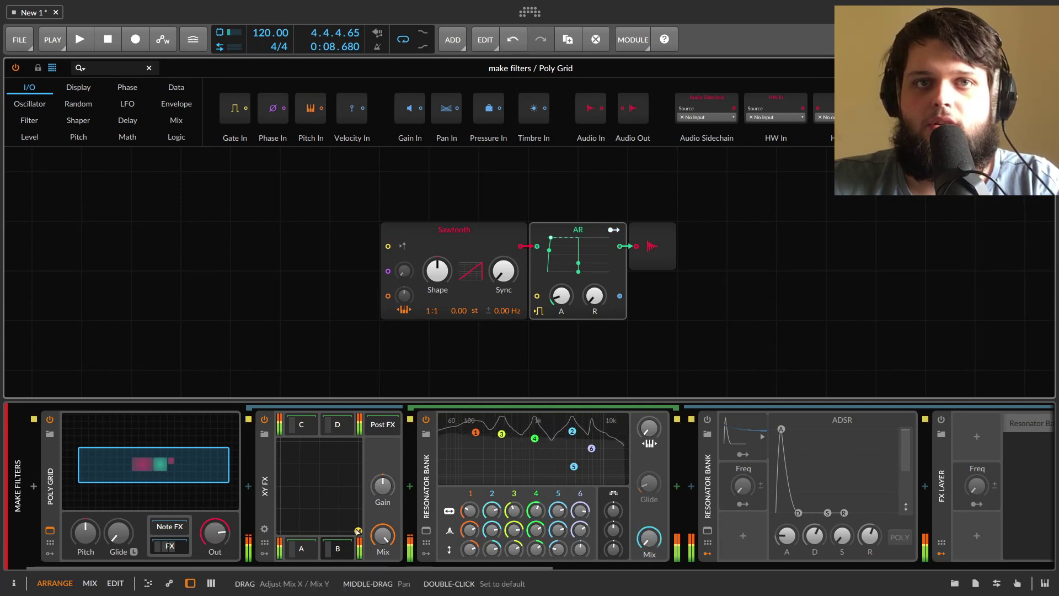
{"action": "left_click", "coordinate": [352, 530]}
{"action": "left_click_drag", "start_coordinate": [359, 533], "coordinate": [299, 536]}
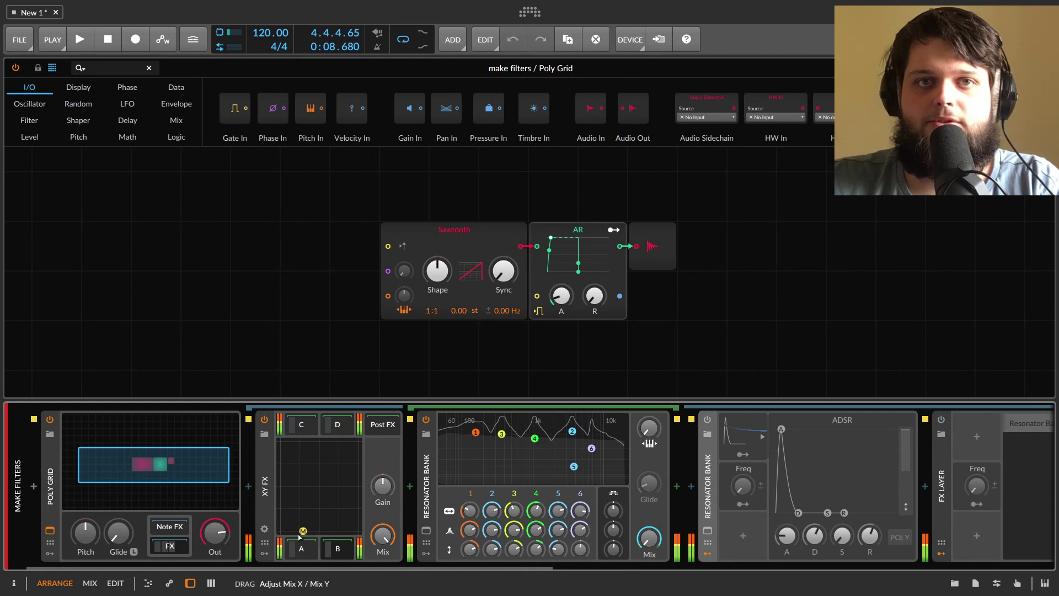
Reposition bands 1, 2, 4 and 5 of the Resonator Bank in XY FX chain A, and blend it using the mix point.
{"action": "left_click", "coordinate": [301, 549]}
{"action": "left_click_drag", "start_coordinate": [520, 438], "coordinate": [589, 454]}
{"action": "left_click_drag", "start_coordinate": [281, 531], "coordinate": [296, 531]}
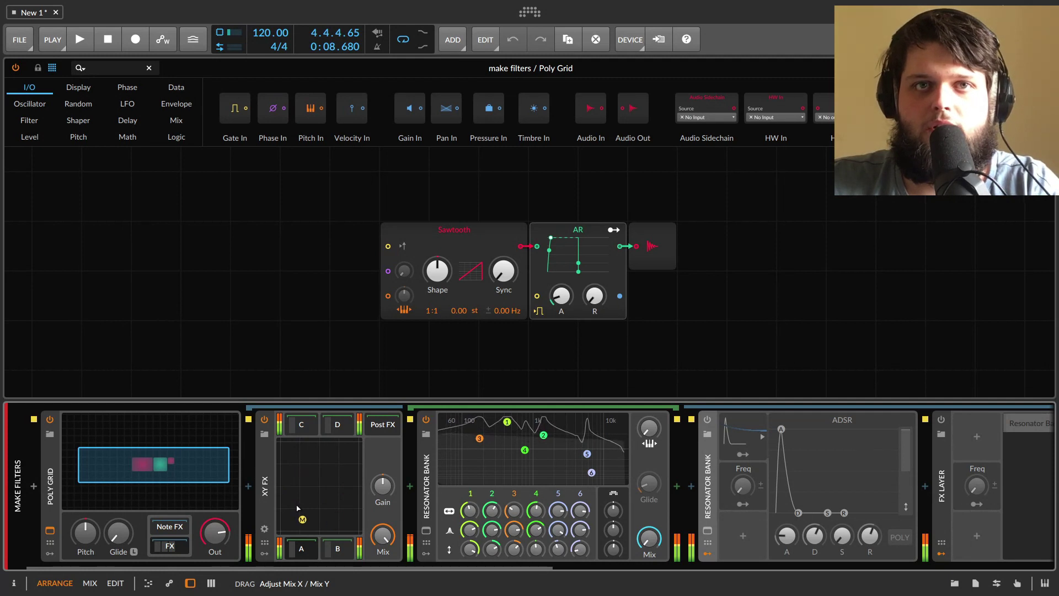
{"action": "left_click_drag", "start_coordinate": [322, 538], "coordinate": [322, 538]}
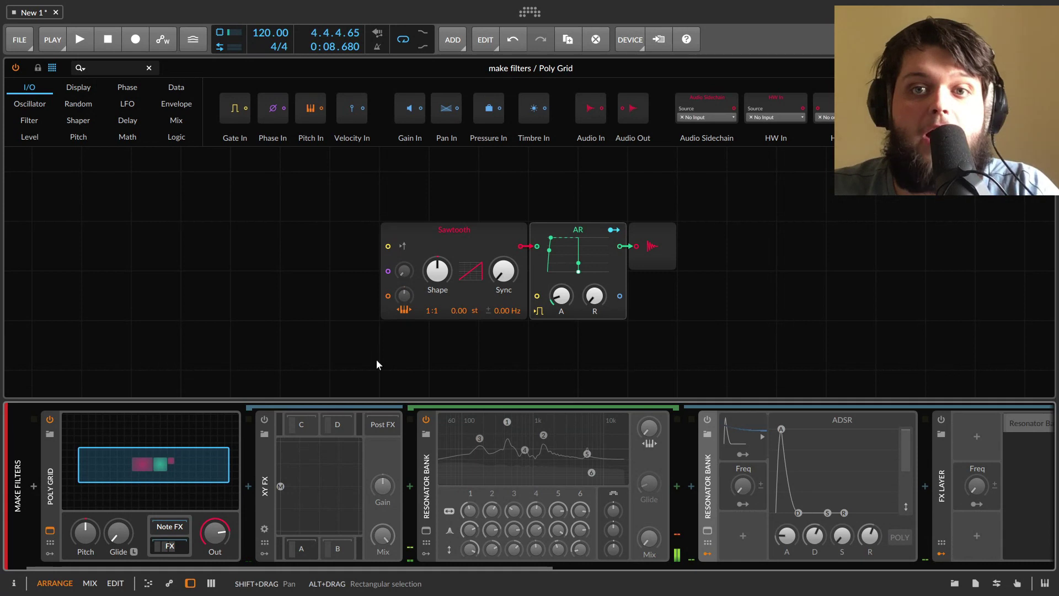
Collapse the XY FX device and turn on the ADSR-modulated Resonator Bank after it, auditioning it in the expanded view.
{"action": "left_click", "coordinate": [263, 467]}
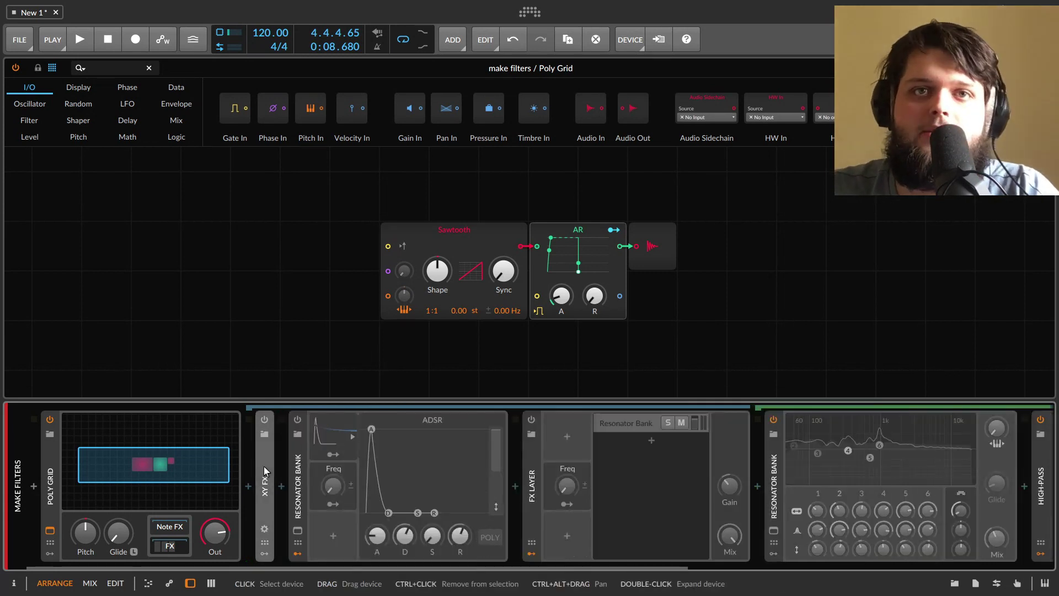
{"action": "left_click", "coordinate": [297, 420]}
{"action": "left_click", "coordinate": [297, 532]}
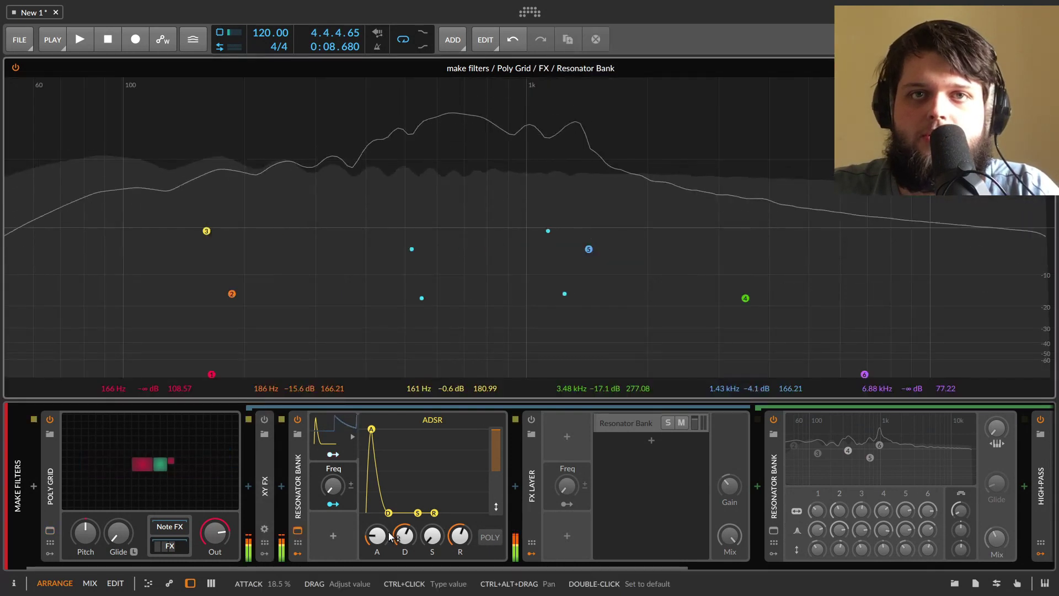
{"action": "left_click", "coordinate": [300, 504]}
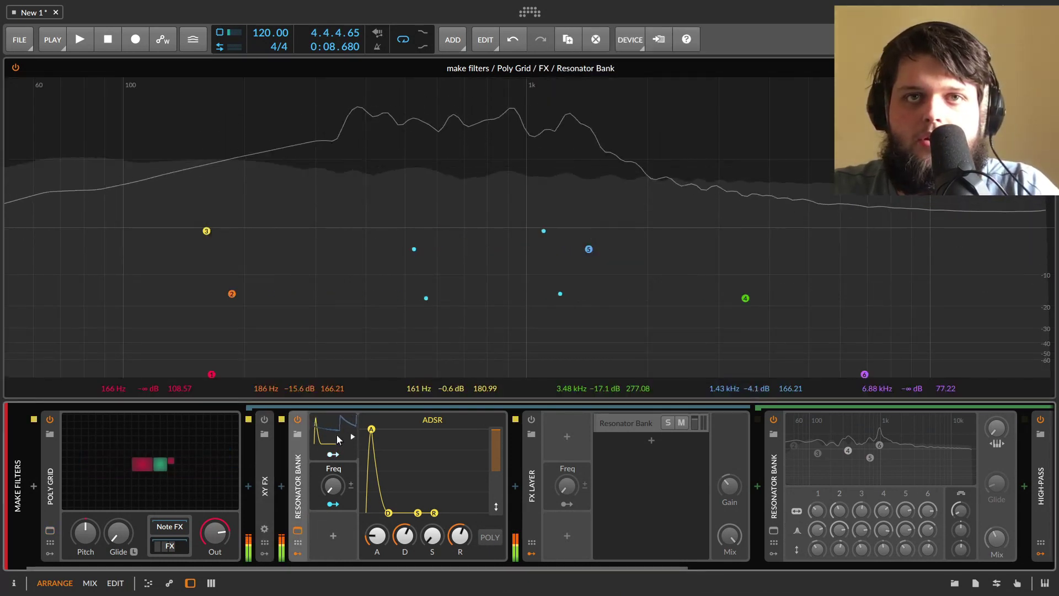
{"action": "left_click", "coordinate": [300, 529]}
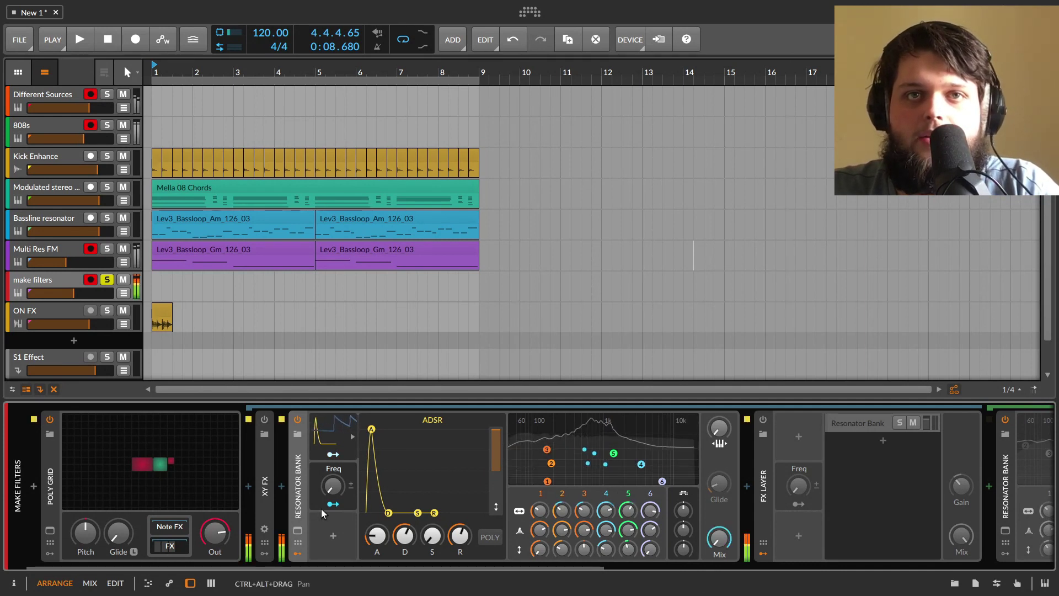
Check the Resonator Bank's ADSR mapping, raise band 2 to a higher gain and lower frequency, and set the Freq macro to about 78%.
{"action": "left_click", "coordinate": [331, 453]}
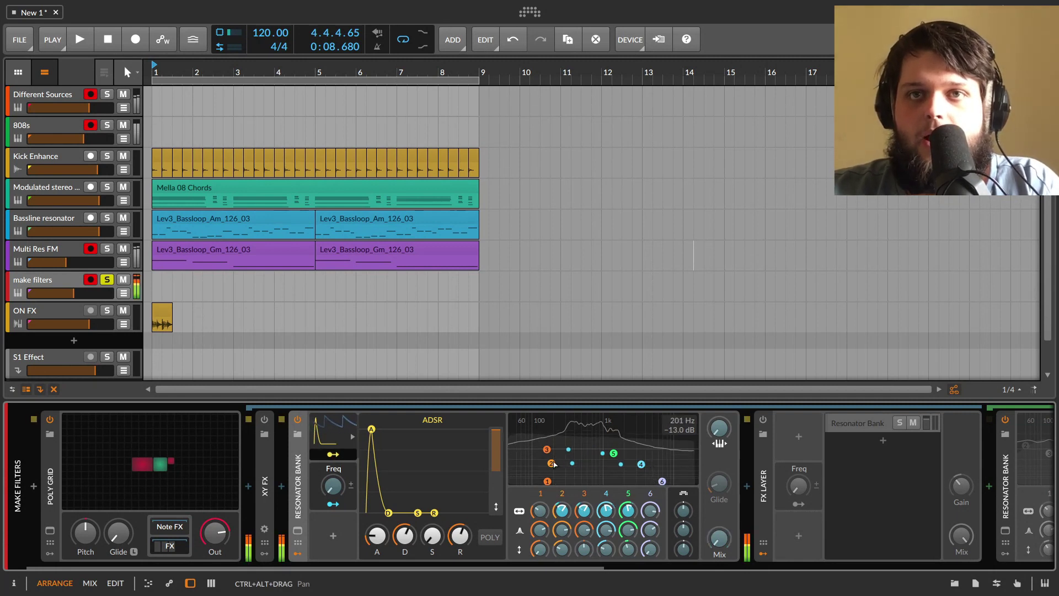
{"action": "left_click_drag", "start_coordinate": [559, 462], "coordinate": [539, 437]}
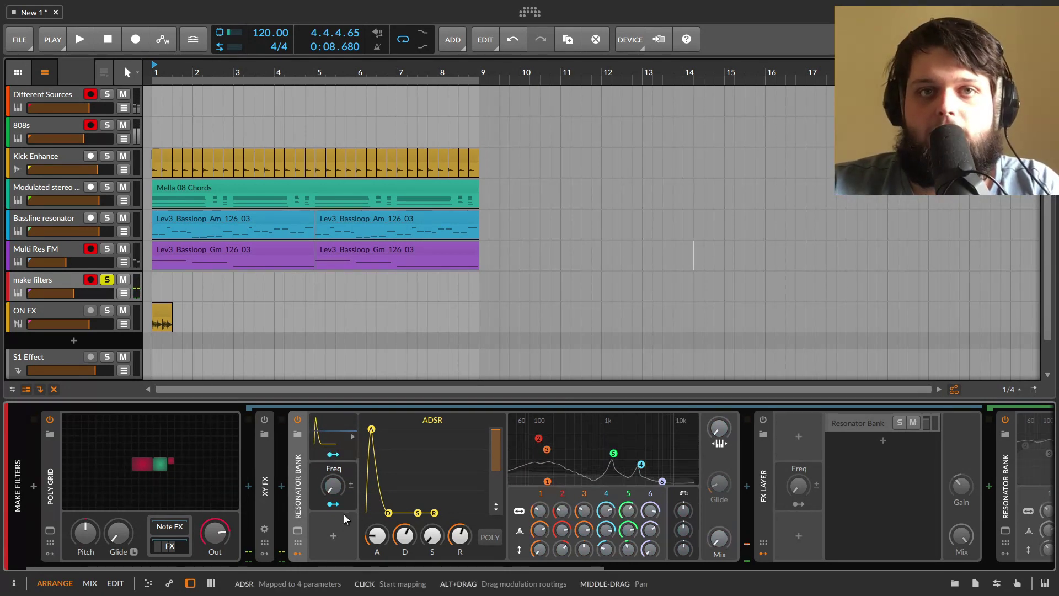
{"action": "left_click_drag", "start_coordinate": [334, 492], "coordinate": [334, 456]}
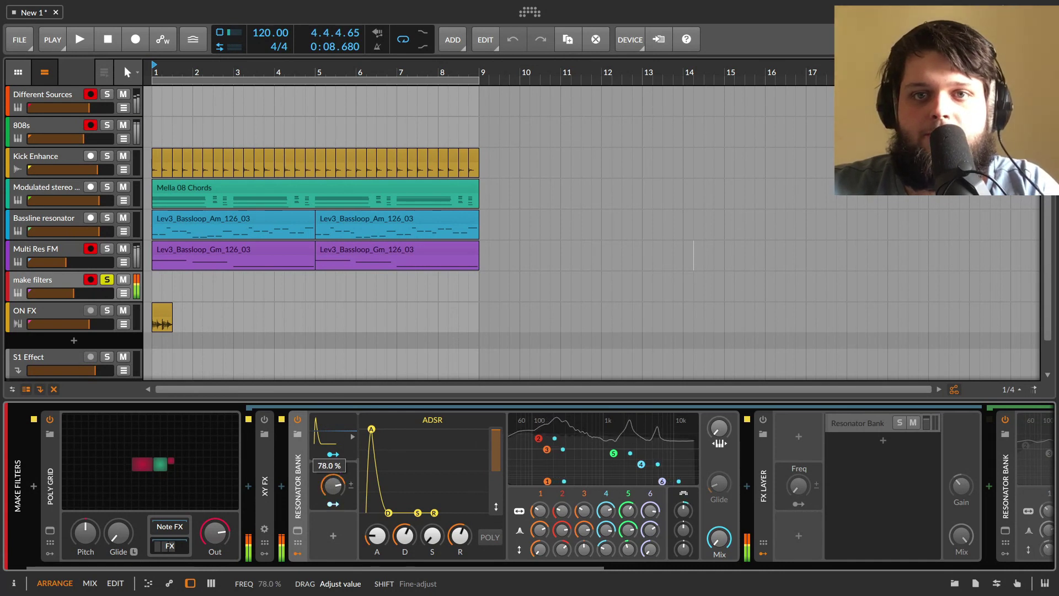
Return the ADSR-modulated Resonator Bank's Freq macro to 0%, turn that device off, and enable the FX Layer after it.
{"action": "left_click_drag", "start_coordinate": [334, 480], "coordinate": [334, 500]}
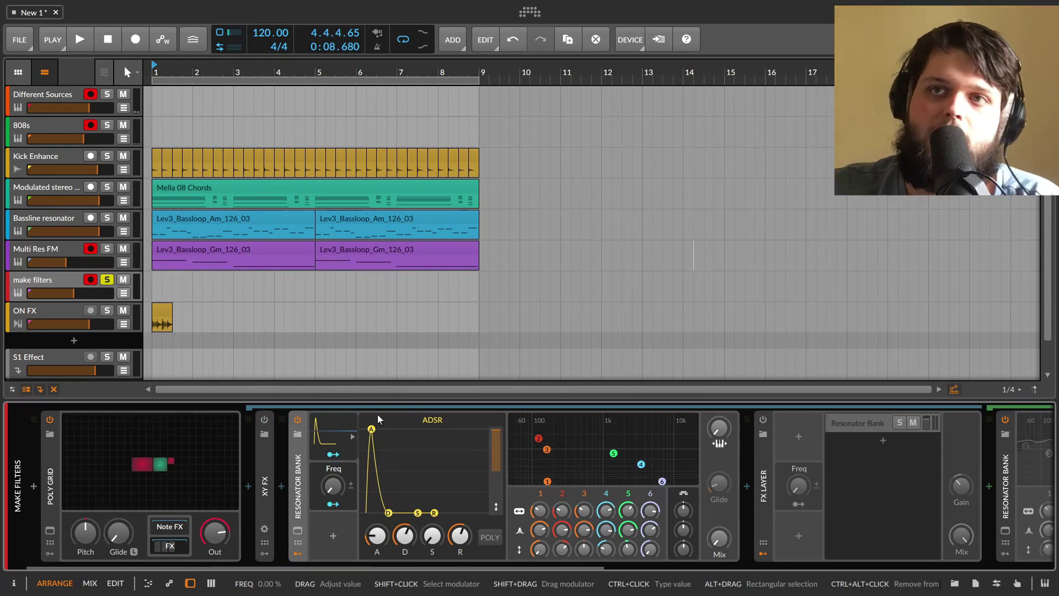
{"action": "scroll", "coordinate": [429, 481], "scroll_direction": "right", "scroll_amount": 5}
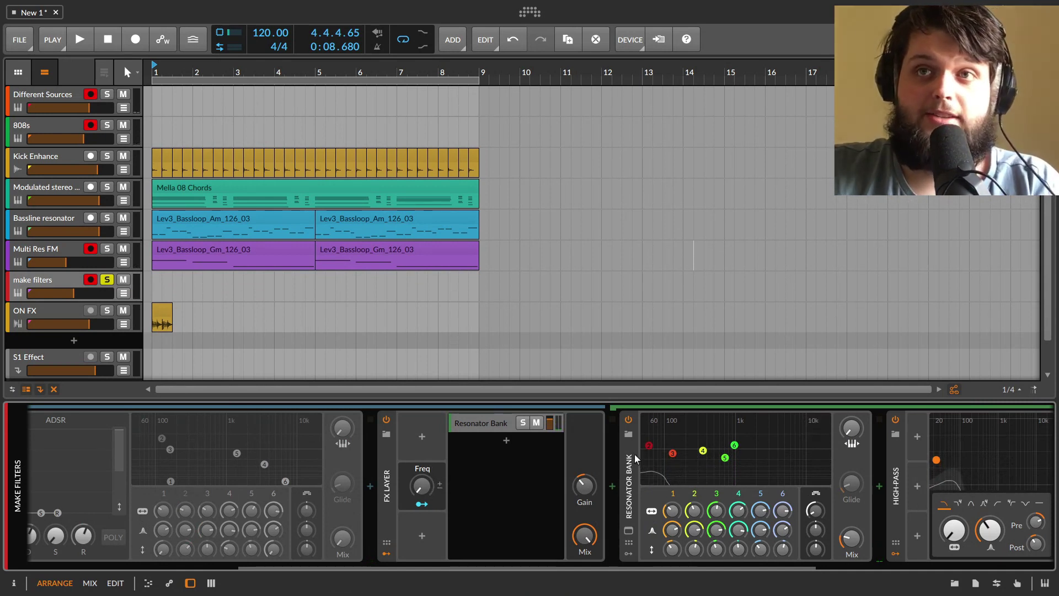
{"action": "left_click_drag", "start_coordinate": [706, 566], "coordinate": [778, 565]}
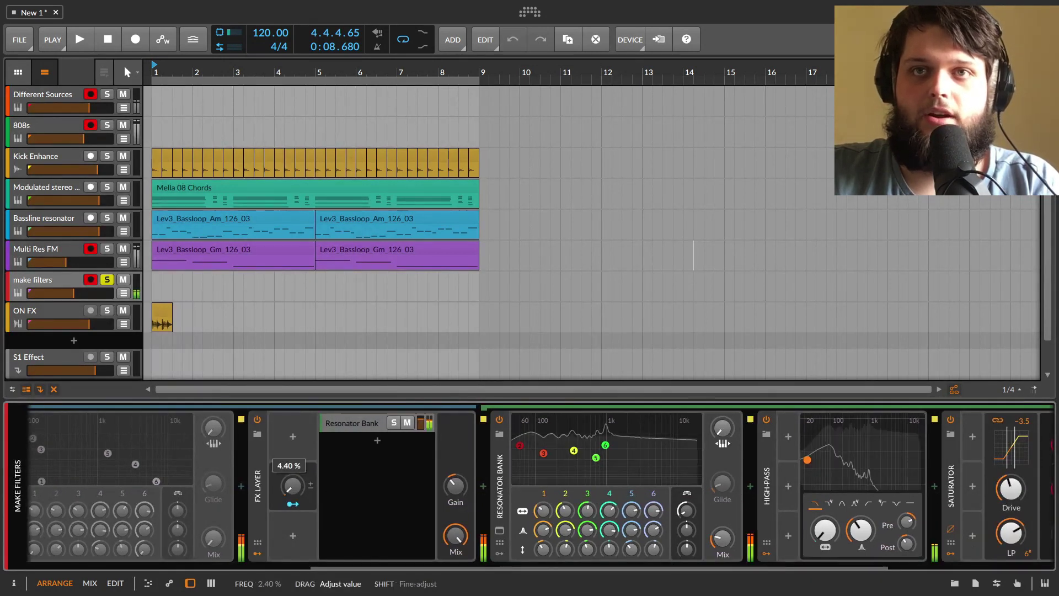
Sweep the FX Layer's Freq macro, reduce its modulation of band 6's center frequency, and raise the macro to 100%.
{"action": "left_click_drag", "start_coordinate": [292, 485], "coordinate": [292, 457]}
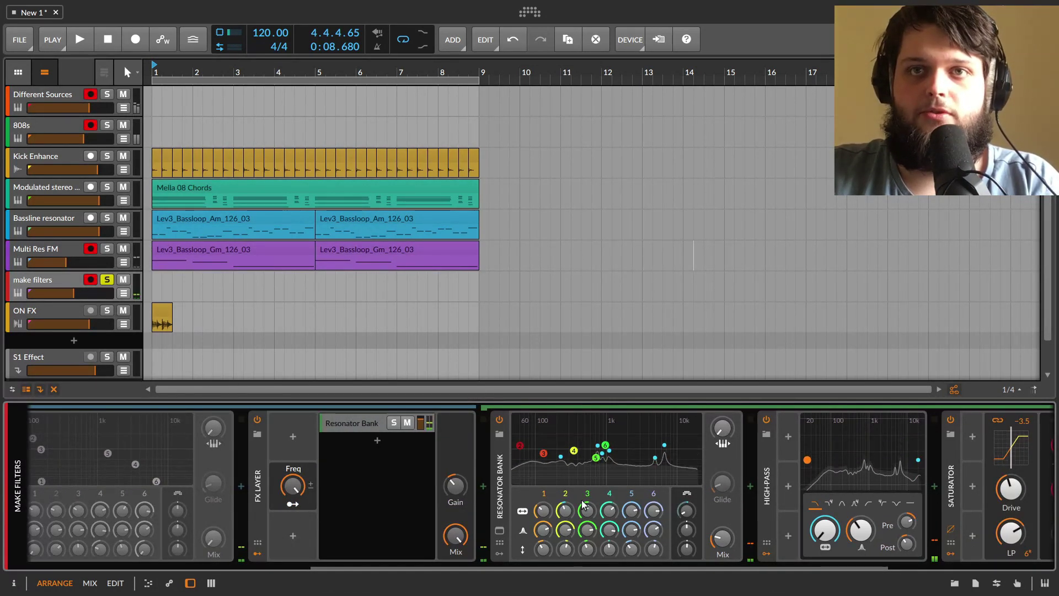
{"action": "mouse_move", "coordinate": [292, 485]}
{"action": "left_mouse_down"}
{"action": "mouse_move", "coordinate": [292, 593]}
{"action": "mouse_move", "coordinate": [292, 485]}
{"action": "left_mouse_up"}
{"action": "left_click", "coordinate": [292, 504]}
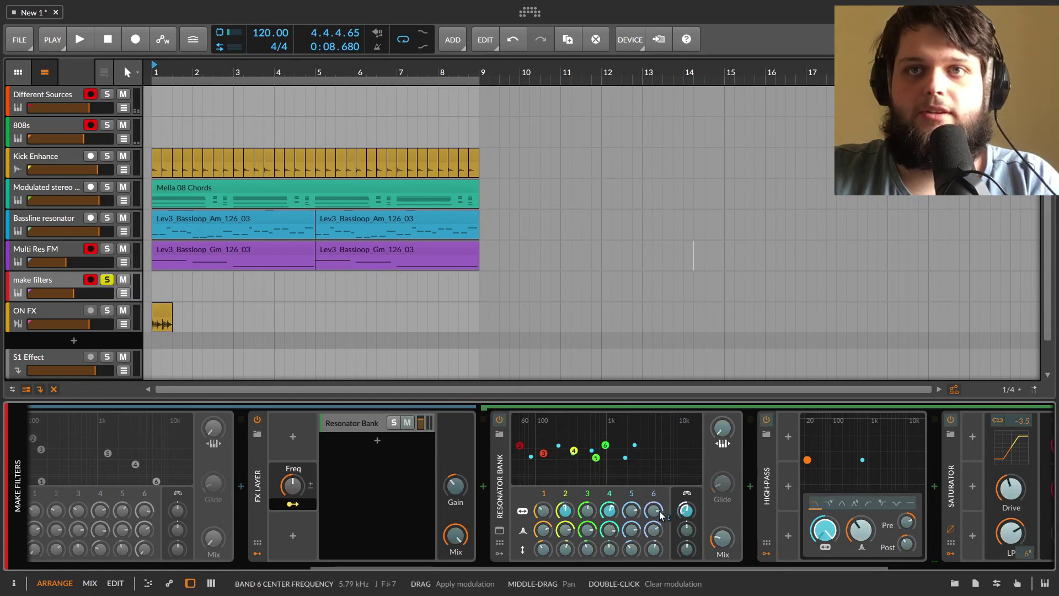
{"action": "left_click_drag", "start_coordinate": [657, 518], "coordinate": [658, 529]}
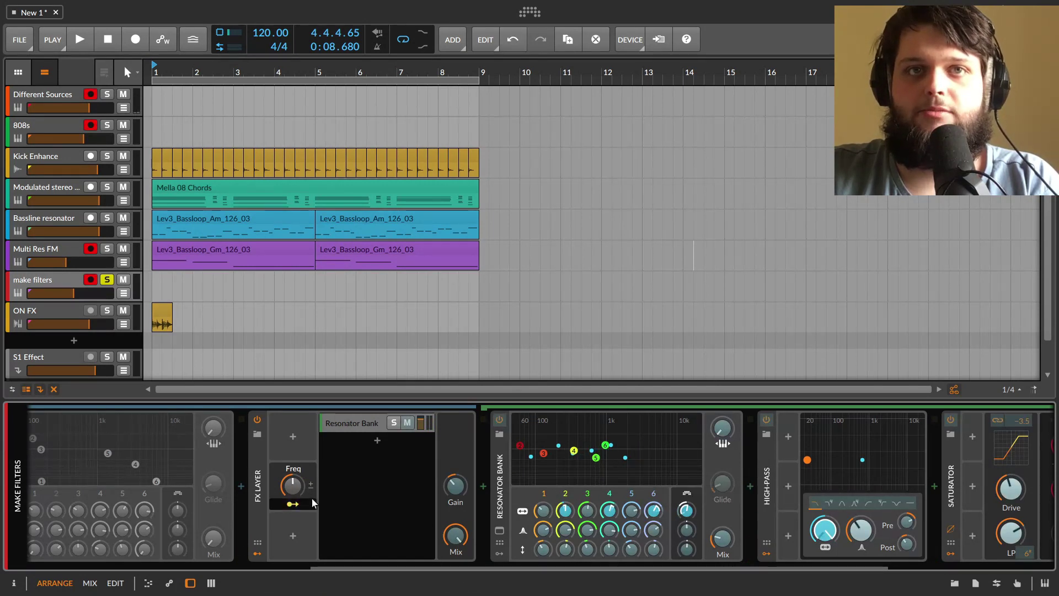
{"action": "left_click", "coordinate": [293, 504]}
{"action": "left_click_drag", "start_coordinate": [293, 486], "coordinate": [292, 458]}
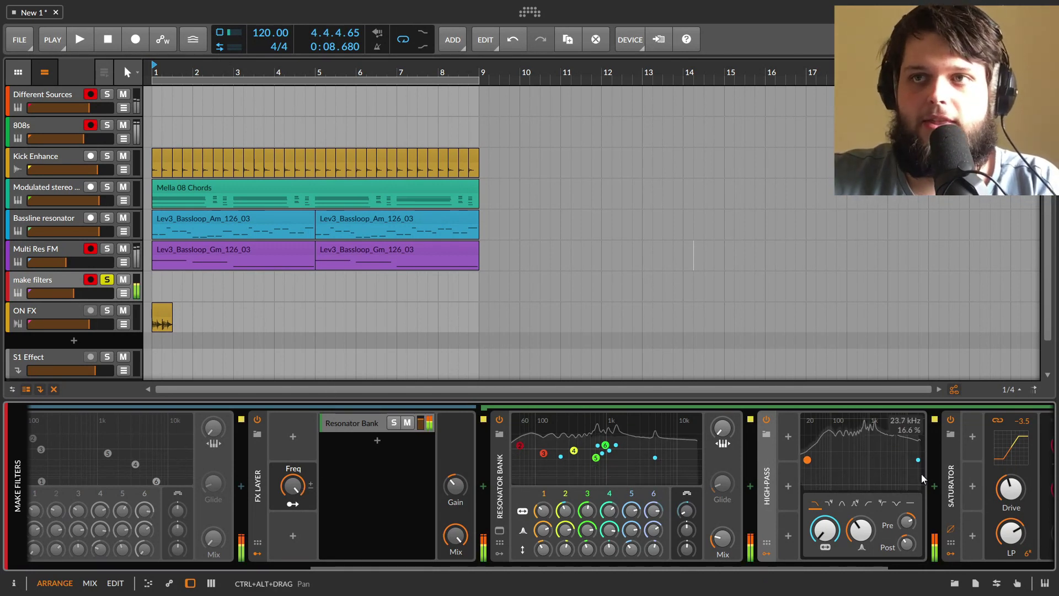
Move band 3 of the FX Layer's Resonator Bank up in frequency beside band 5, and shift band 2 higher in frequency and lower in gain.
{"action": "mouse_move", "coordinate": [276, 495]}
{"action": "left_mouse_down"}
{"action": "mouse_move", "coordinate": [276, 524]}
{"action": "mouse_move", "coordinate": [275, 495]}
{"action": "left_mouse_up"}
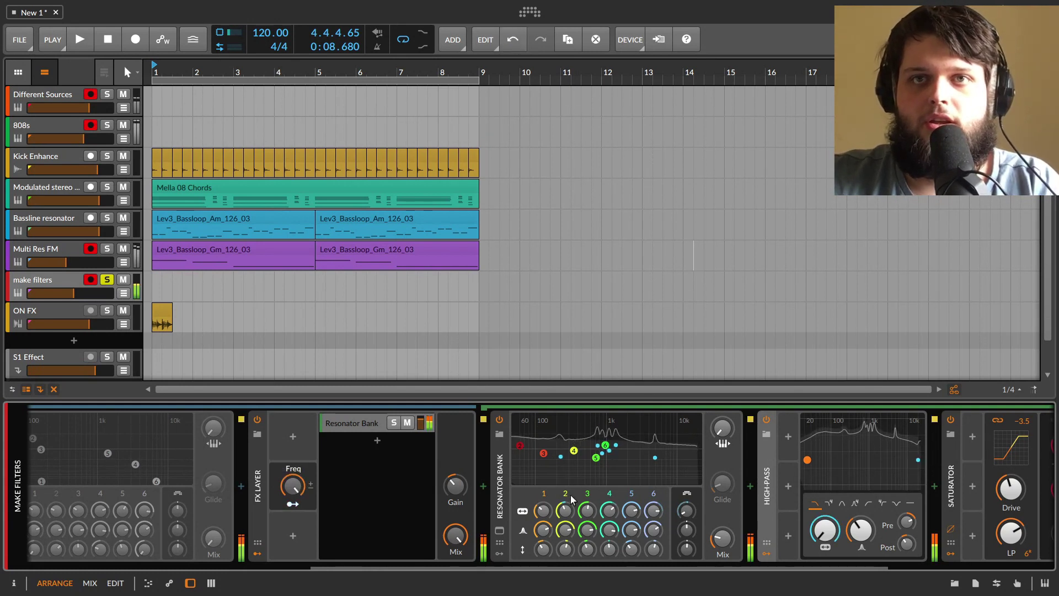
{"action": "left_click_drag", "start_coordinate": [545, 454], "coordinate": [596, 454]}
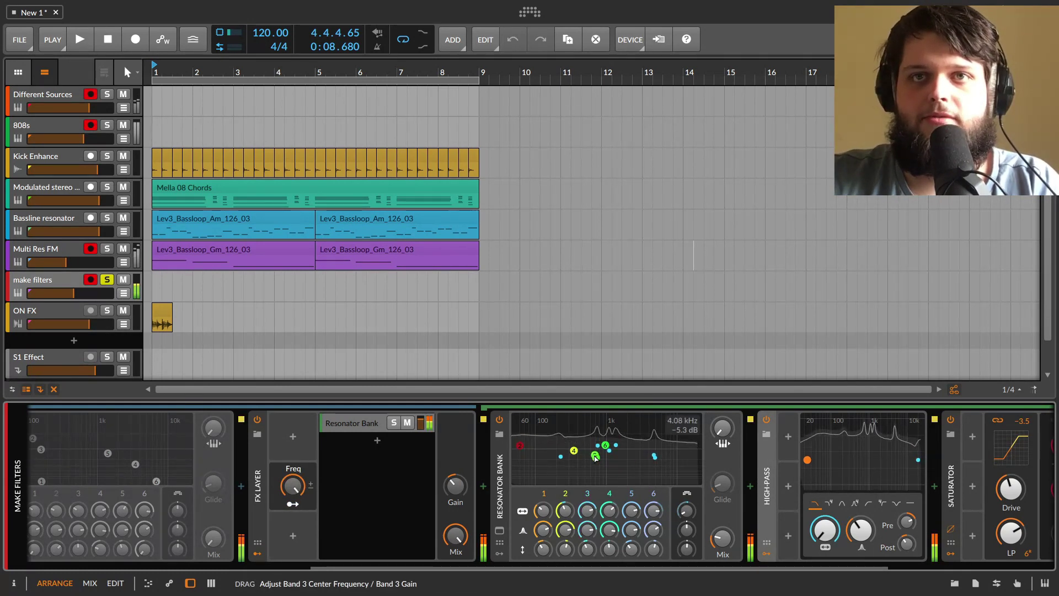
{"action": "mouse_move", "coordinate": [520, 445]}
{"action": "left_mouse_down"}
{"action": "mouse_move", "coordinate": [602, 452]}
{"action": "mouse_move", "coordinate": [538, 456]}
{"action": "left_mouse_up"}
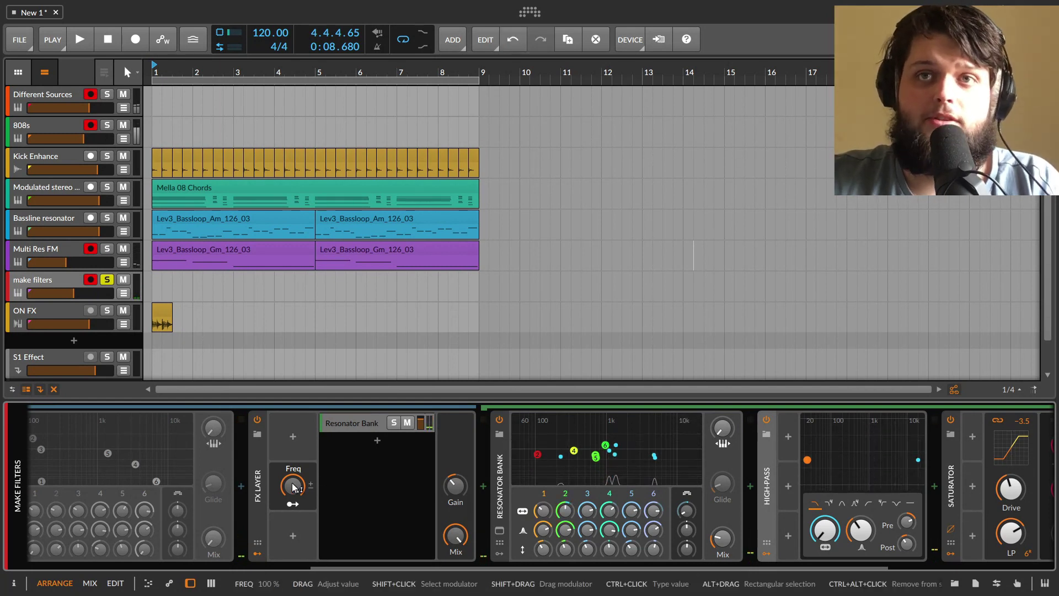
Try the High-Pass before the Resonator Bank in the FX Layer, audition the Freq macro, and restore the original device order.
{"action": "left_click_drag", "start_coordinate": [294, 487], "coordinate": [294, 485]}
{"action": "left_click_drag", "start_coordinate": [503, 489], "coordinate": [879, 462]}
{"action": "left_click_drag", "start_coordinate": [293, 486], "coordinate": [293, 513]}
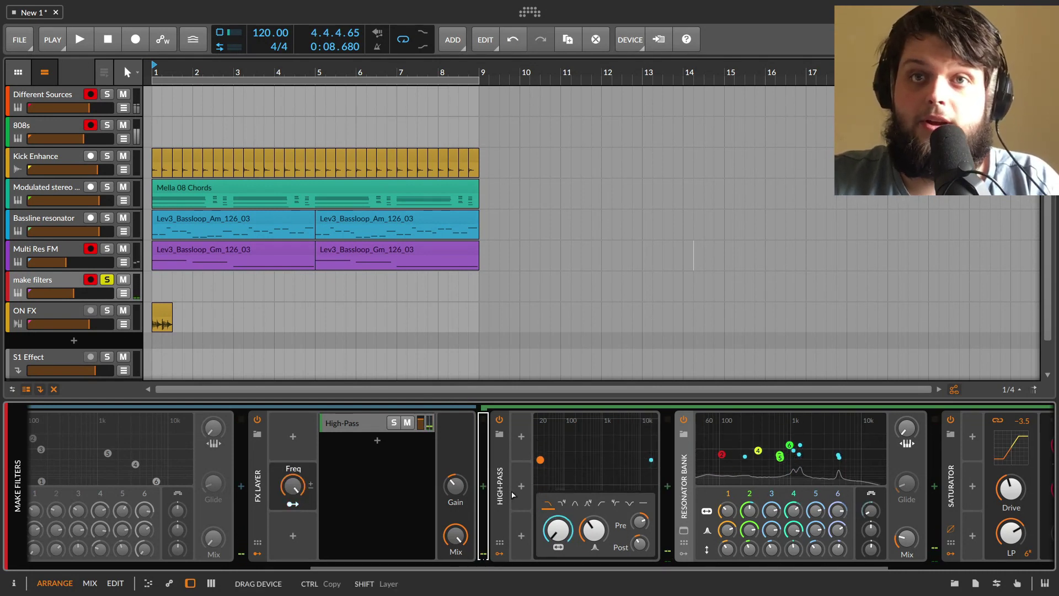
{"action": "left_click_drag", "start_coordinate": [684, 490], "coordinate": [511, 495]}
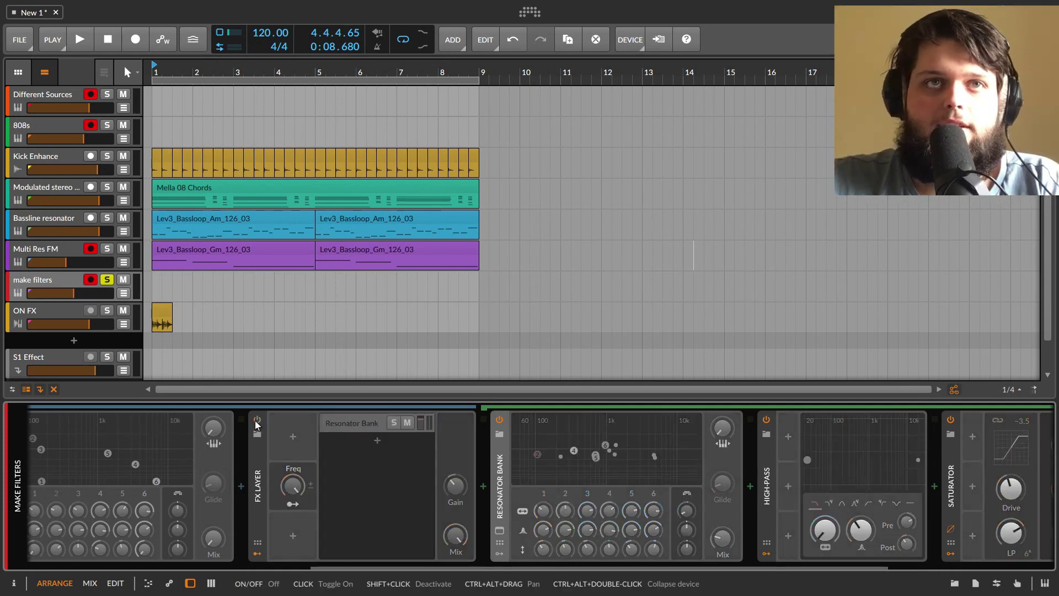
Solo the Multi Res FM track and open the first Poly Grid patch of its Instrument Layer.
{"action": "left_click", "coordinate": [63, 250]}
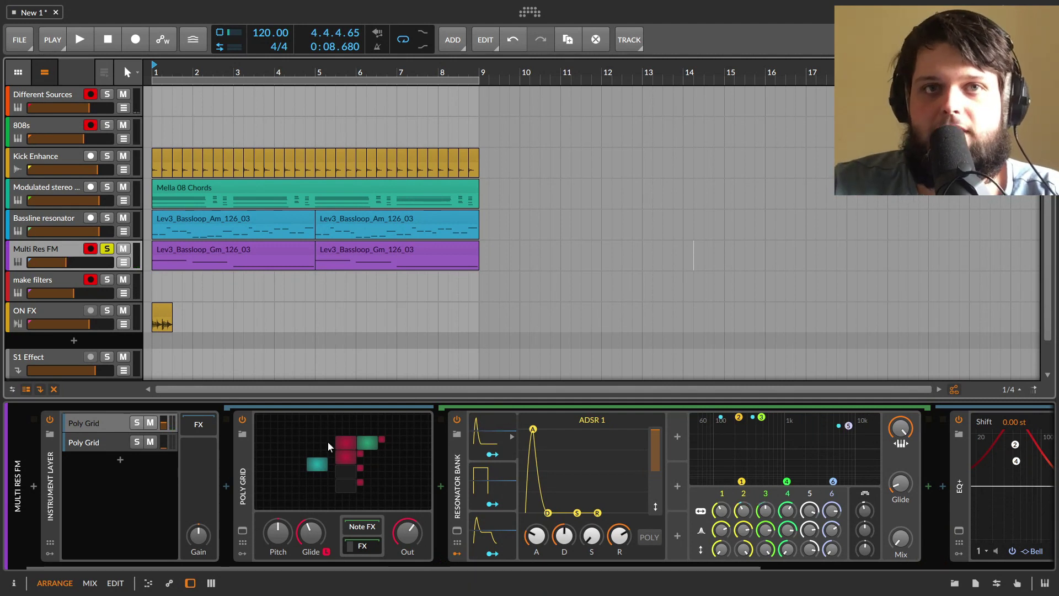
{"action": "left_click", "coordinate": [341, 472]}
{"action": "mouse_move", "coordinate": [342, 458]}
{"action": "left_mouse_down"}
{"action": "mouse_move", "coordinate": [348, 439]}
{"action": "mouse_move", "coordinate": [334, 447]}
{"action": "mouse_move", "coordinate": [335, 464]}
{"action": "mouse_move", "coordinate": [342, 455]}
{"action": "left_mouse_up"}
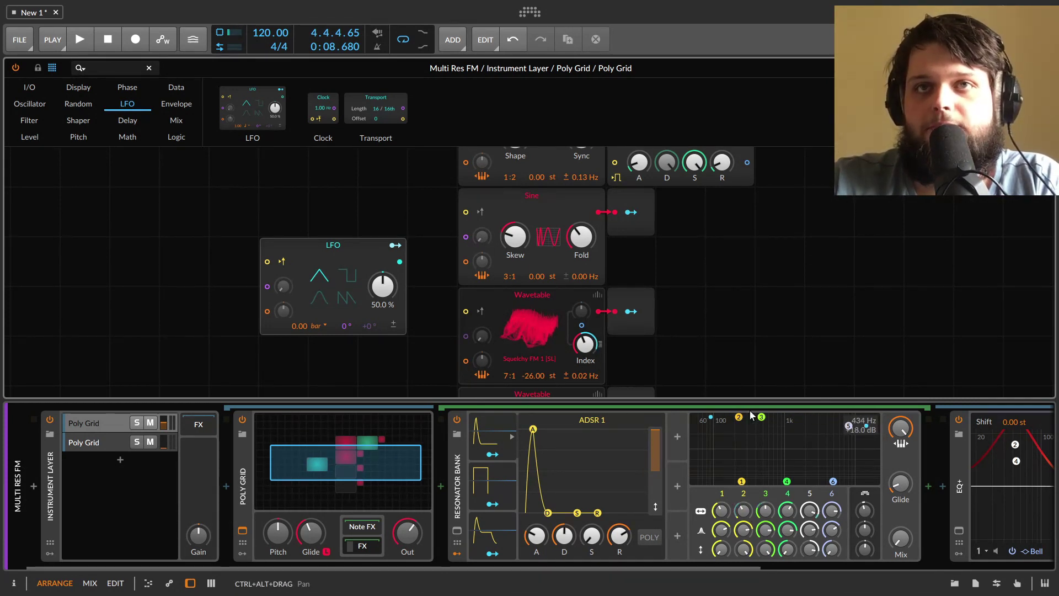
Examine how the Sine and Wavetable modulator outputs map to the Resonator Bank's band frequencies, and compare the sound with the device bypassed.
{"action": "scroll", "coordinate": [720, 326], "scroll_direction": "up", "scroll_amount": 3}
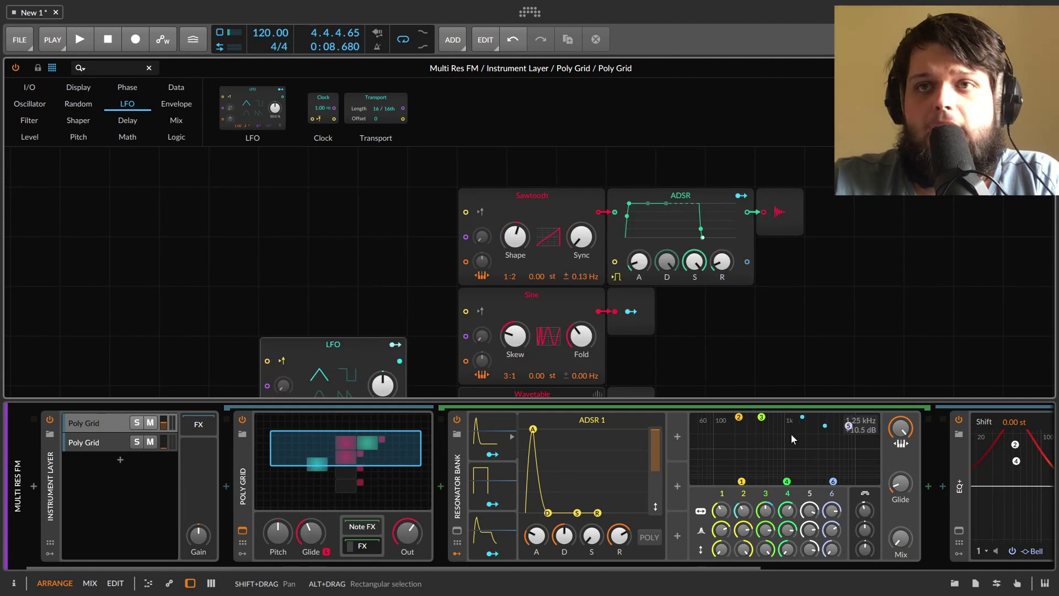
{"action": "scroll", "coordinate": [579, 262], "scroll_direction": "down", "scroll_amount": 5}
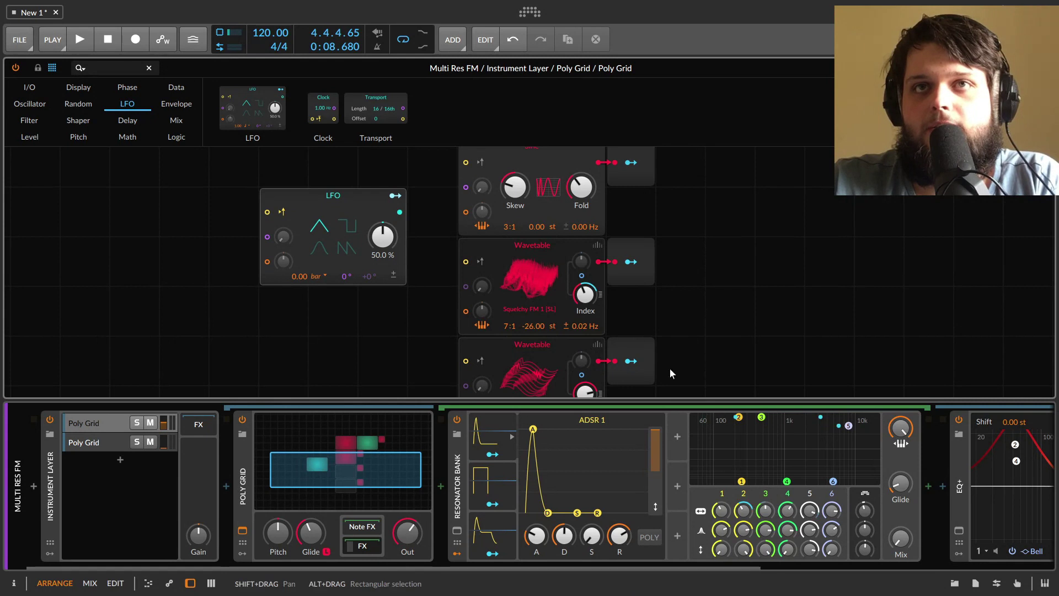
{"action": "scroll", "coordinate": [669, 367], "scroll_direction": "up", "scroll_amount": 3}
{"action": "scroll", "coordinate": [650, 257], "scroll_direction": "down", "scroll_amount": 3}
{"action": "scroll", "coordinate": [643, 256], "scroll_direction": "up", "scroll_amount": 2}
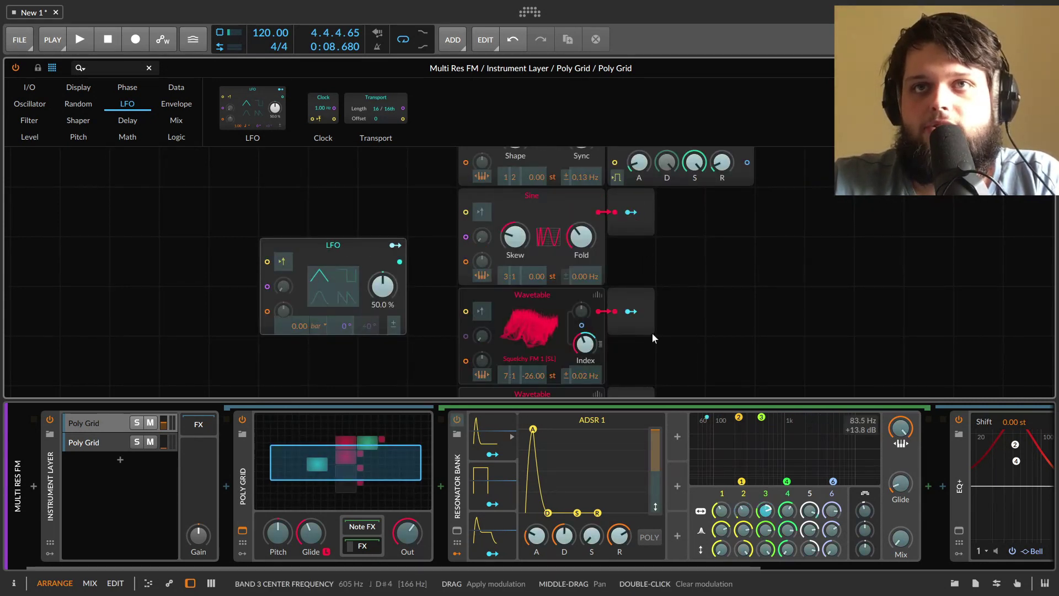
{"action": "left_click", "coordinate": [639, 316]}
{"action": "scroll", "coordinate": [645, 319], "scroll_direction": "down", "scroll_amount": 2}
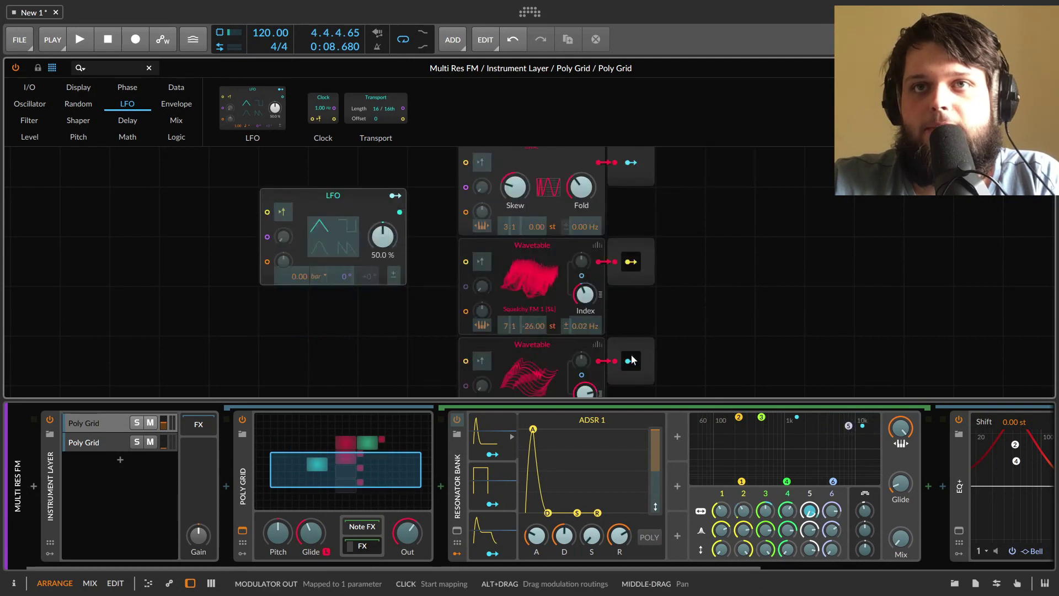
{"action": "scroll", "coordinate": [550, 309], "scroll_direction": "down", "scroll_amount": 2}
{"action": "scroll", "coordinate": [725, 307], "scroll_direction": "up", "scroll_amount": 6}
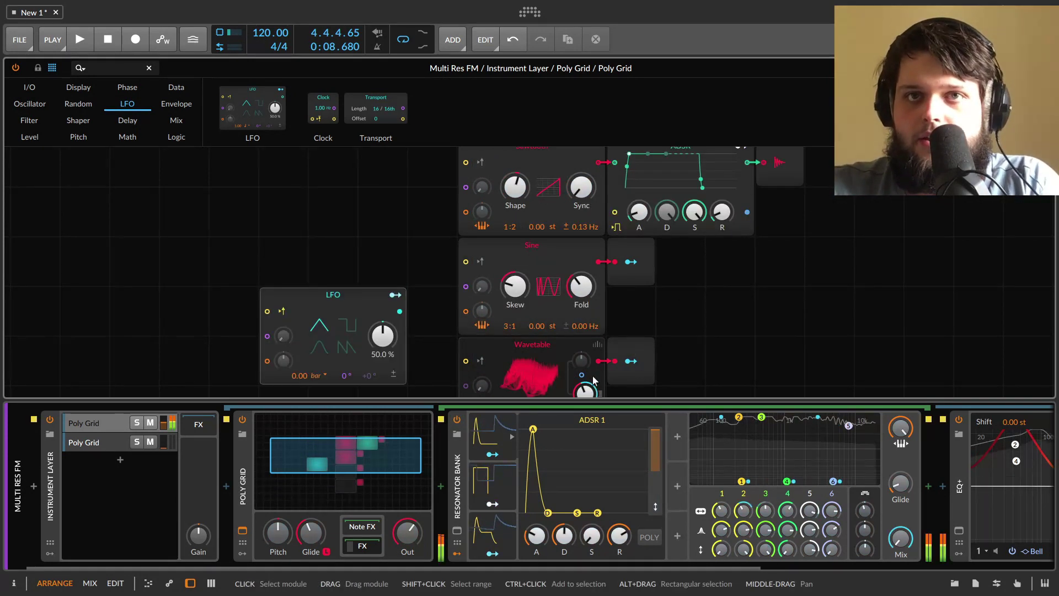
{"action": "left_click", "coordinate": [457, 421]}
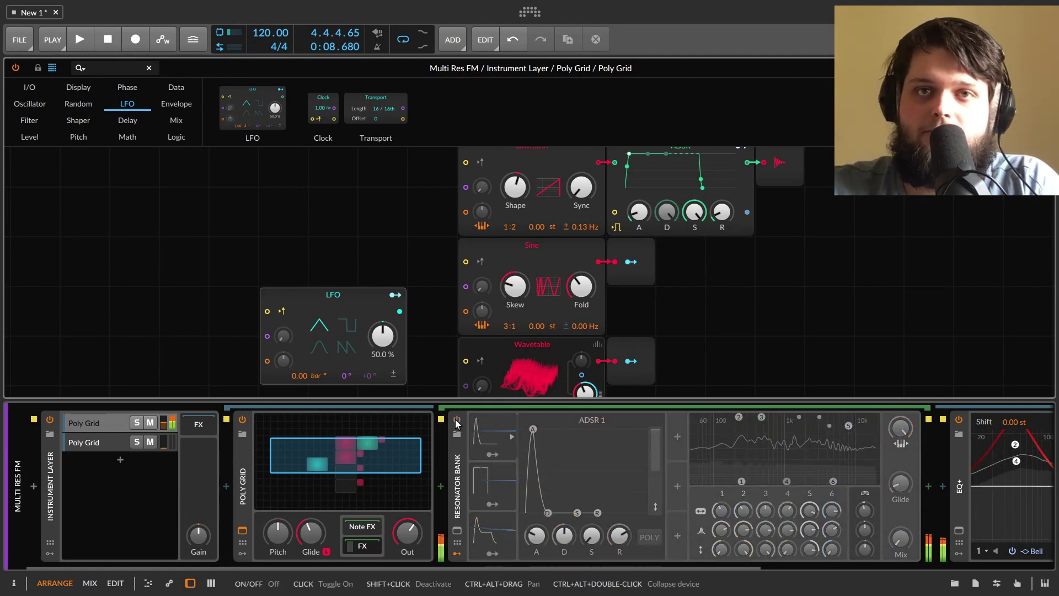
{"action": "left_click", "coordinate": [457, 421]}
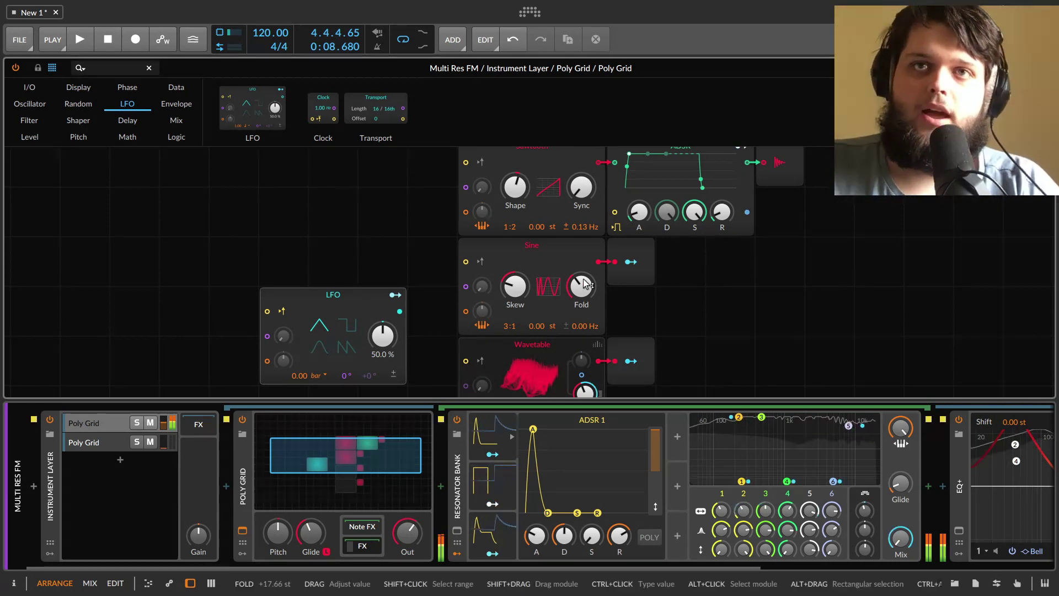
Set the Squelchy 1 Wavetable's pitch ratio to 50:1 and the Squelchy FM 1 Wavetable's ratio to 7:13.
{"action": "scroll", "coordinate": [542, 267], "scroll_direction": "down", "scroll_amount": 3}
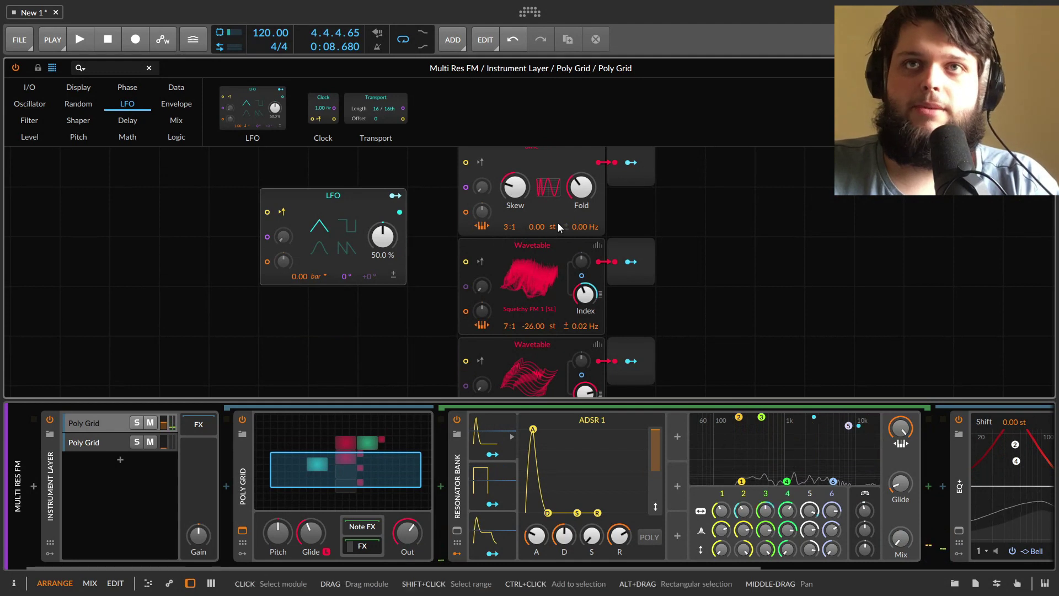
{"action": "scroll", "coordinate": [505, 231], "scroll_direction": "down", "scroll_amount": 3}
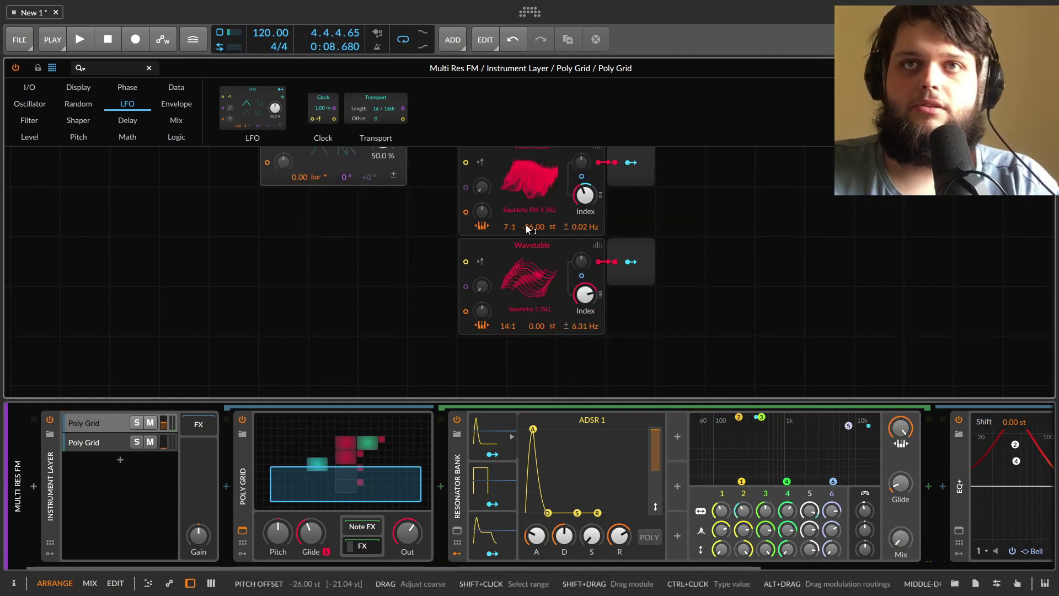
{"action": "left_click_drag", "start_coordinate": [504, 326], "coordinate": [505, 298]}
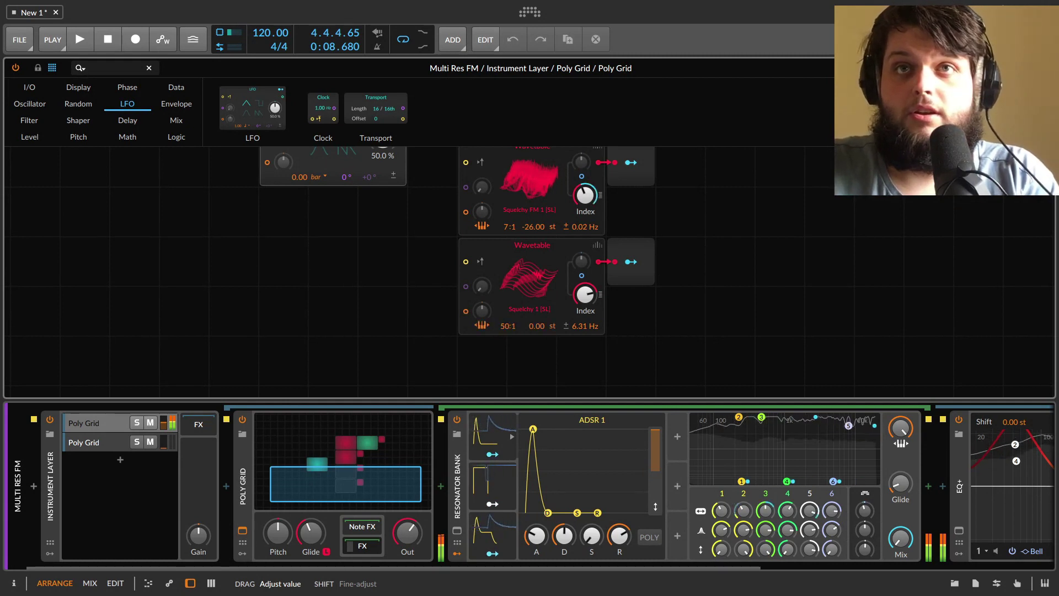
{"action": "left_click_drag", "start_coordinate": [553, 328], "coordinate": [528, 333]}
{"action": "mouse_move", "coordinate": [506, 226]}
{"action": "left_mouse_down"}
{"action": "mouse_move", "coordinate": [506, 236]}
{"action": "mouse_move", "coordinate": [513, 215]}
{"action": "left_mouse_up"}
Audition Sine pitch ratios of 3:20, 13:1 and 18:1, and settle on 14:1.
{"action": "scroll", "coordinate": [532, 246], "scroll_direction": "up", "scroll_amount": 3}
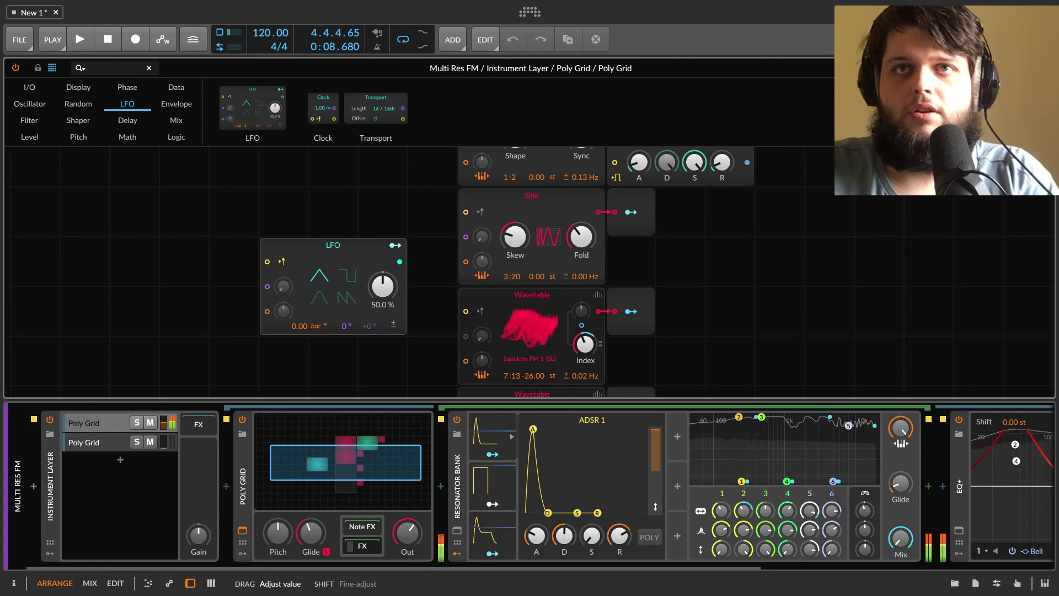
{"action": "left_click_drag", "start_coordinate": [508, 280], "coordinate": [508, 265]}
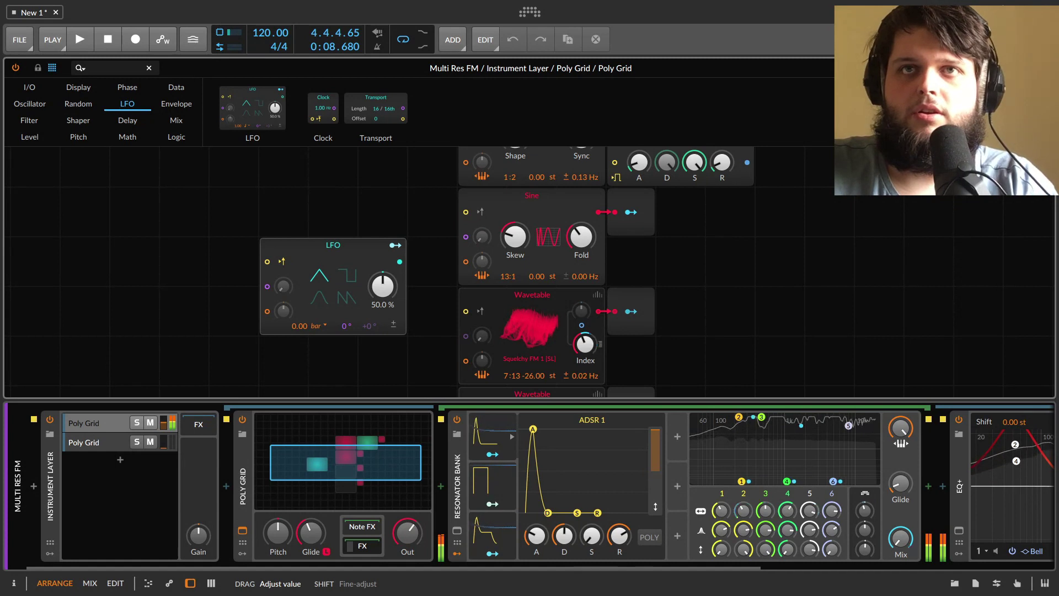
{"action": "left_click_drag", "start_coordinate": [508, 276], "coordinate": [508, 268]}
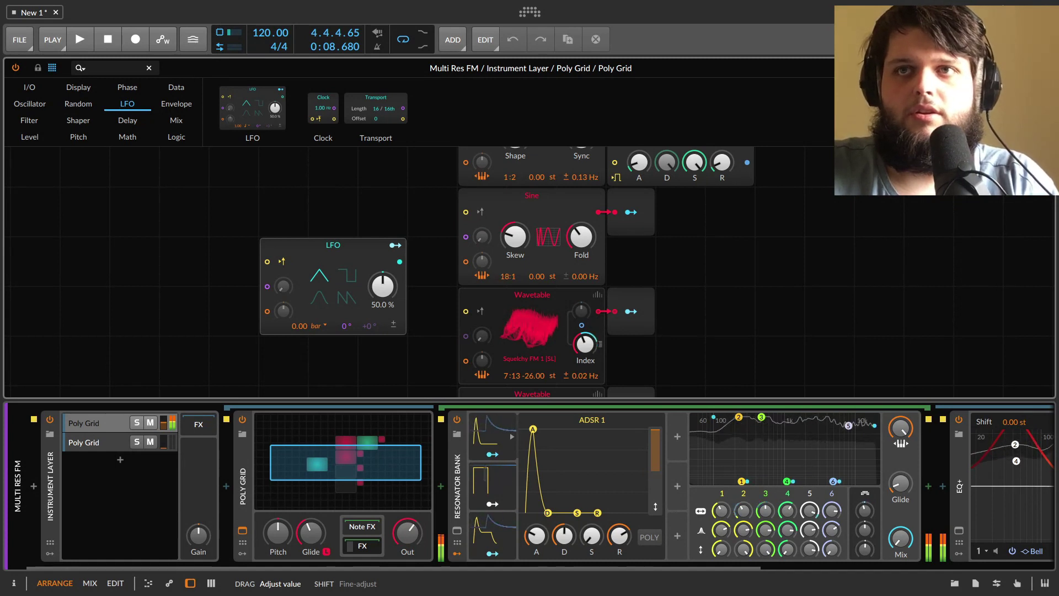
Audition Sawtooth pitch ratios of 1:1, 1:16 and 1:10, and set the Sine's ratio to 6:1.
{"action": "scroll", "coordinate": [546, 276], "scroll_direction": "up", "scroll_amount": 3}
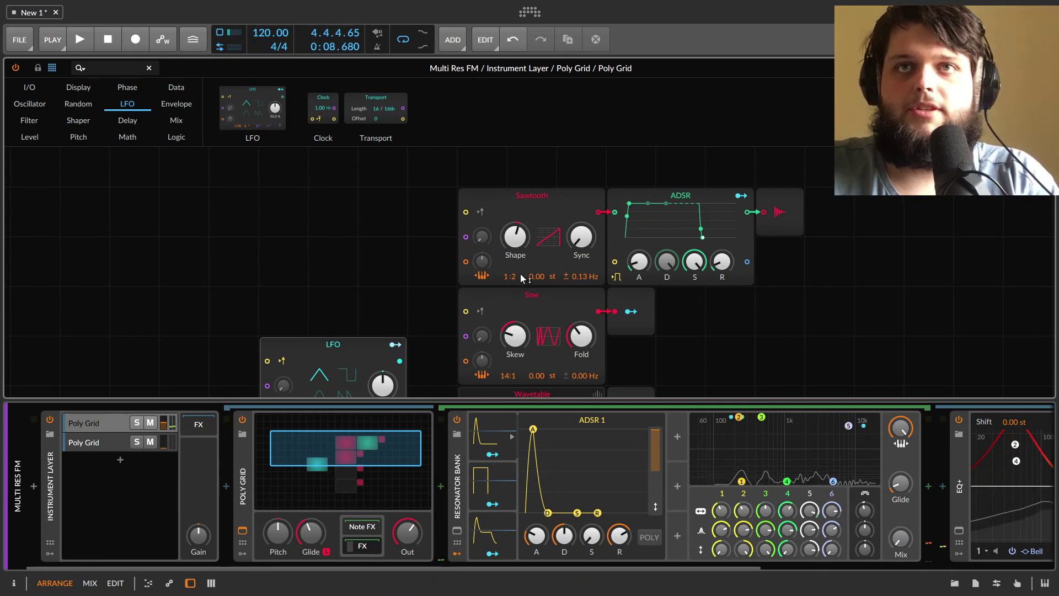
{"action": "left_click_drag", "start_coordinate": [513, 279], "coordinate": [513, 286]}
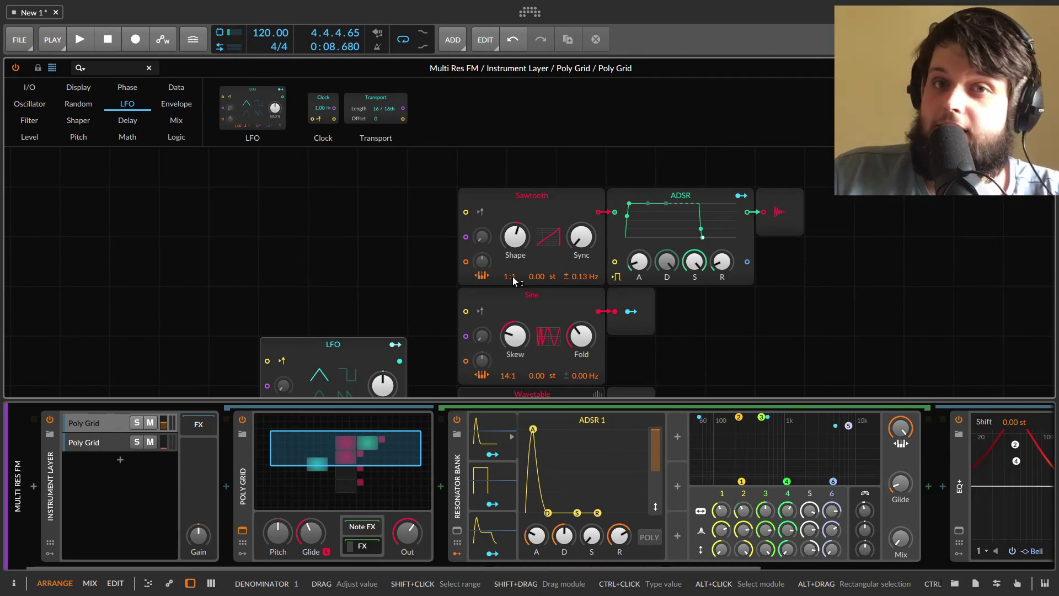
{"action": "left_click_drag", "start_coordinate": [509, 276], "coordinate": [509, 309]}
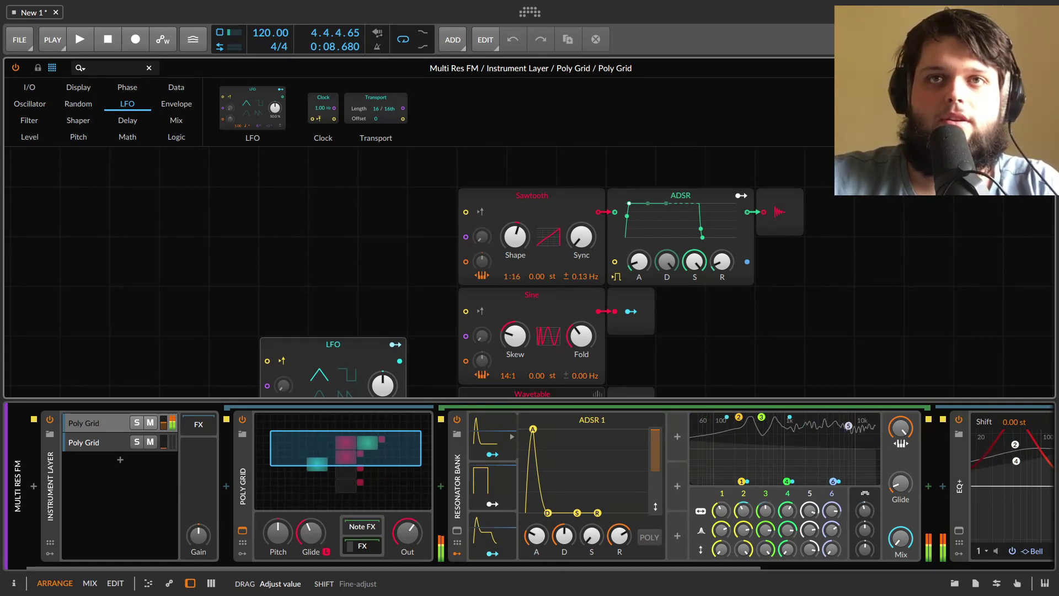
{"action": "mouse_move", "coordinate": [509, 309]}
{"action": "left_mouse_down"}
{"action": "mouse_move", "coordinate": [514, 276]}
{"action": "mouse_move", "coordinate": [514, 319]}
{"action": "left_mouse_up"}
{"action": "left_click_drag", "start_coordinate": [505, 375], "coordinate": [505, 351]}
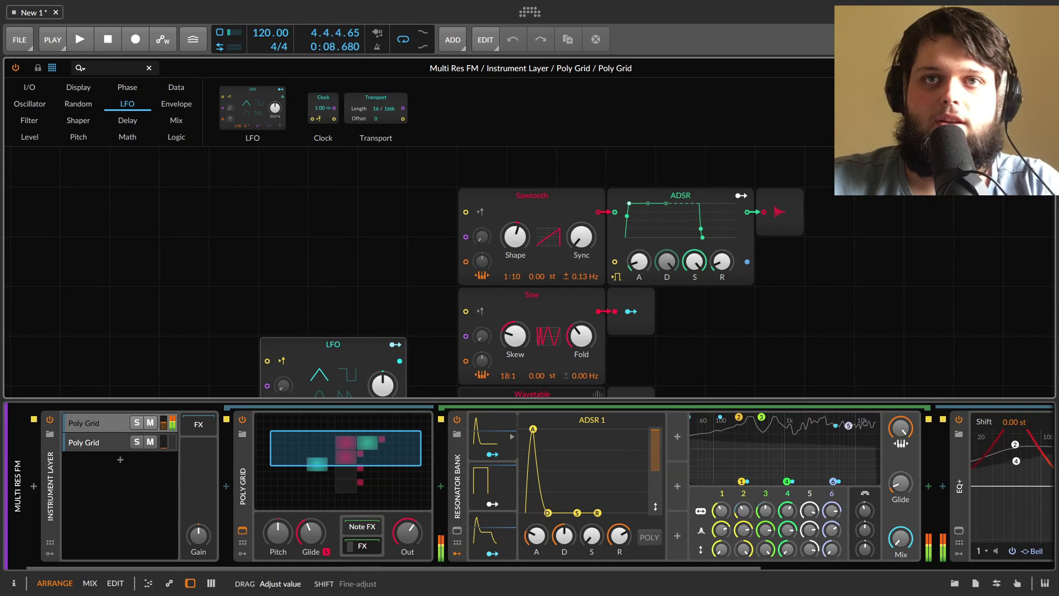
Vary the Sawtooth's ratio through 1:8, 1:7 and 1:1 to 1:2, trying a 1.26 Hz detune before lowering it to about 0.30 Hz.
{"action": "left_click_drag", "start_coordinate": [518, 269], "coordinate": [518, 270]}
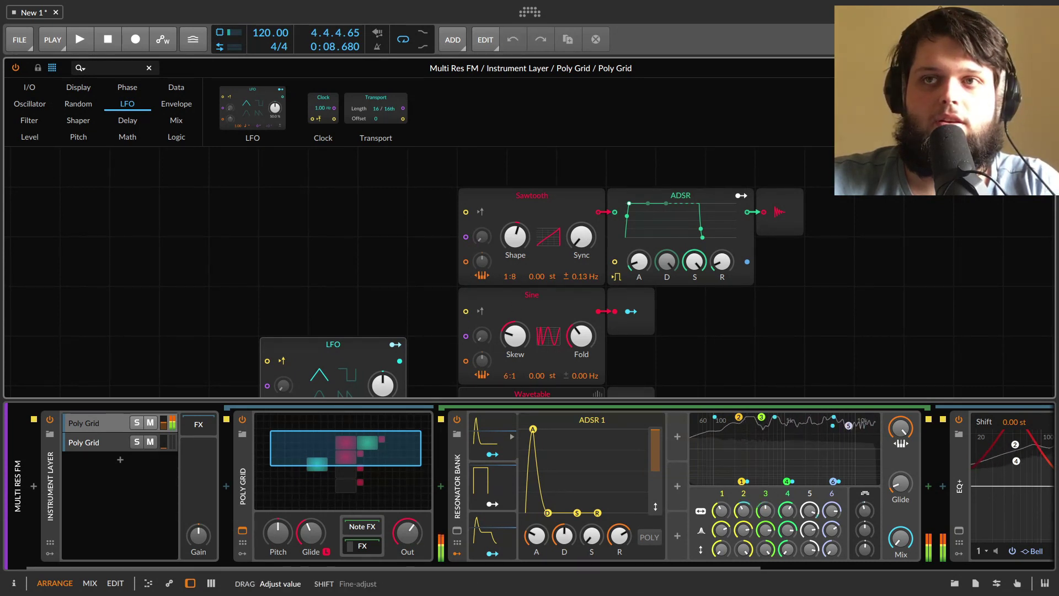
{"action": "mouse_move", "coordinate": [582, 280]}
{"action": "left_mouse_down"}
{"action": "mouse_move", "coordinate": [582, 264]}
{"action": "mouse_move", "coordinate": [582, 292]}
{"action": "mouse_move", "coordinate": [582, 276]}
{"action": "left_mouse_up"}
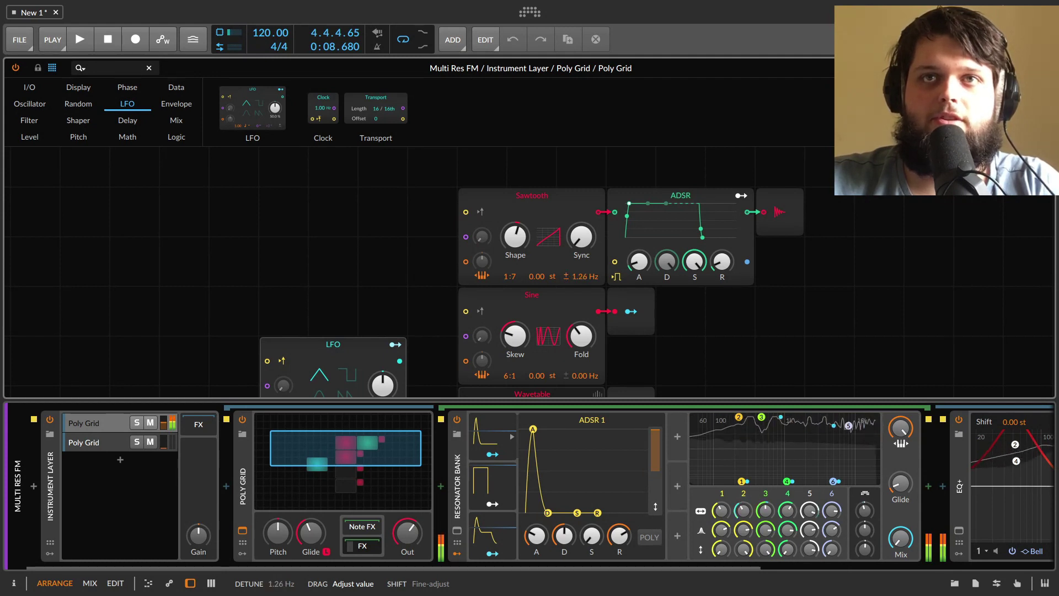
{"action": "left_click_drag", "start_coordinate": [513, 275], "coordinate": [513, 265]}
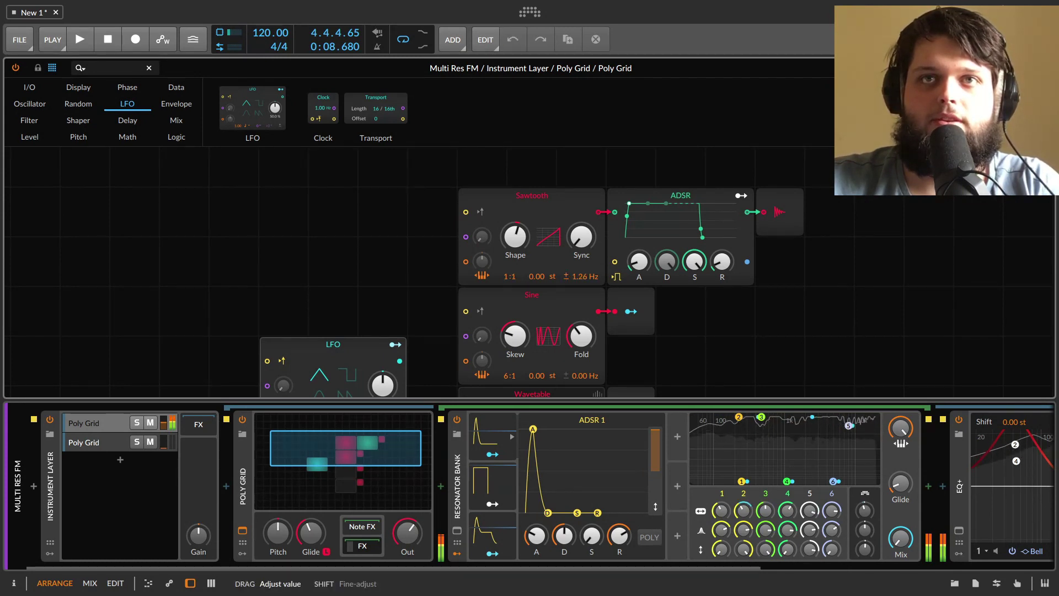
{"action": "left_click_drag", "start_coordinate": [578, 278], "coordinate": [578, 291]}
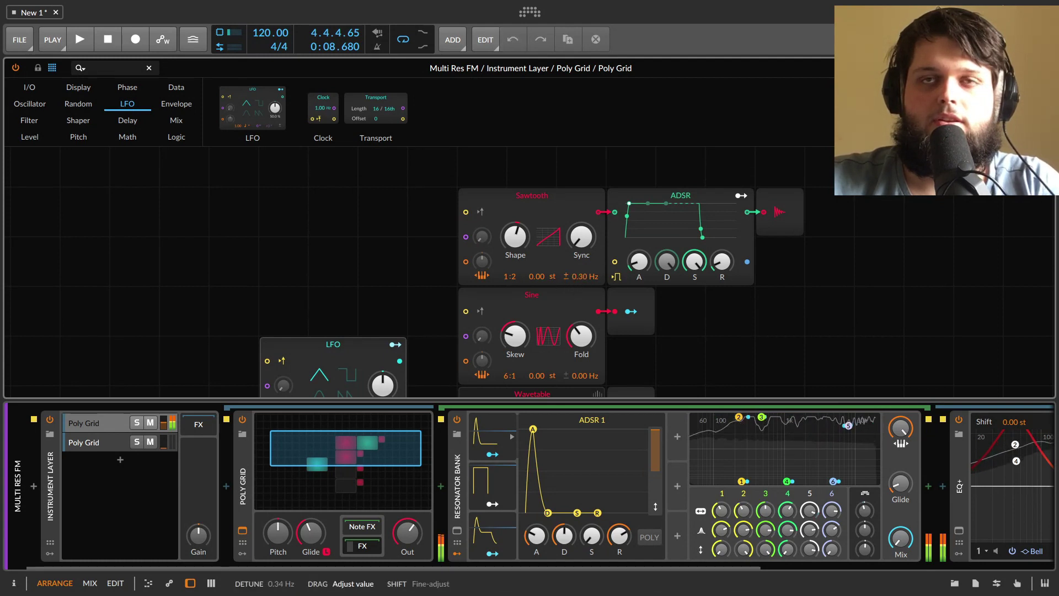
Lower the Sawtooth's detune to 0.01 Hz and close the Poly Grid editor.
{"action": "left_click_drag", "start_coordinate": [582, 236], "coordinate": [581, 264]}
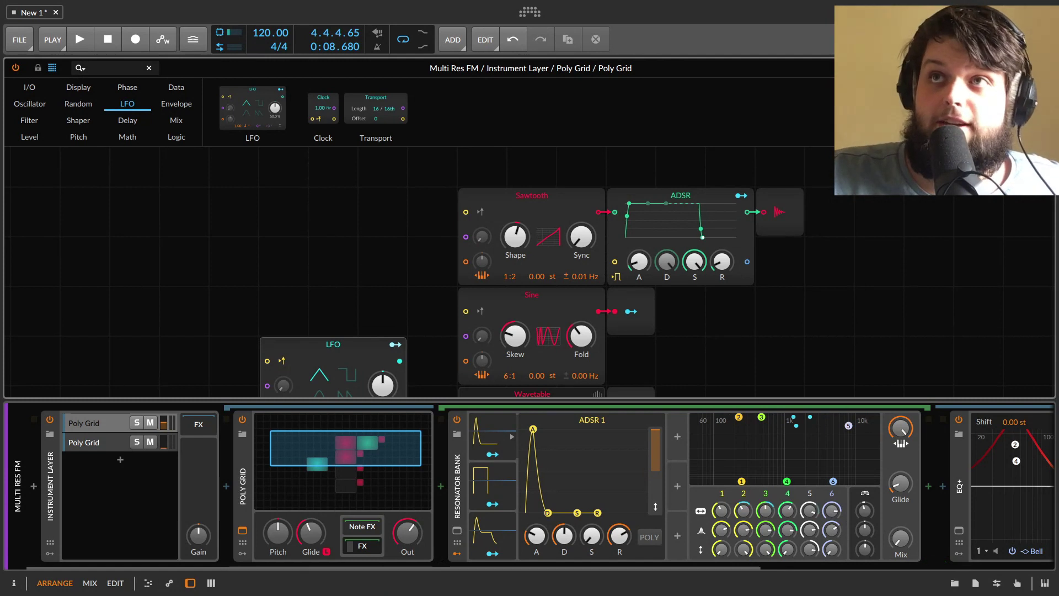
{"action": "key", "text": "Escape"}
Select the ON FX track and expand its Delay-2 device to expose the Resonator Bank in the feedback chain.
{"action": "scroll", "coordinate": [784, 285], "scroll_direction": "down", "scroll_amount": 1}
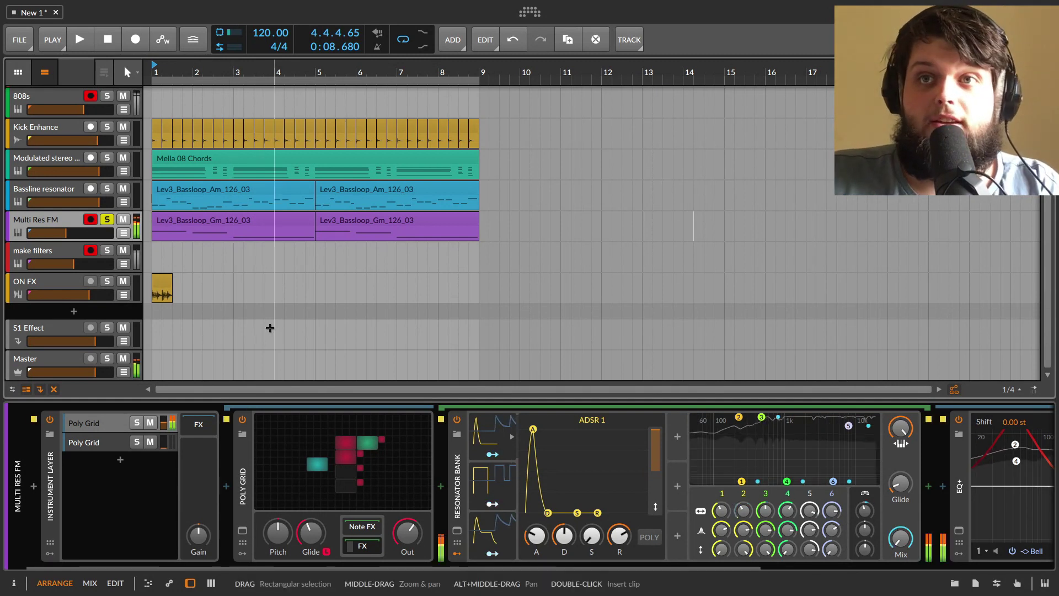
{"action": "left_click", "coordinate": [58, 284]}
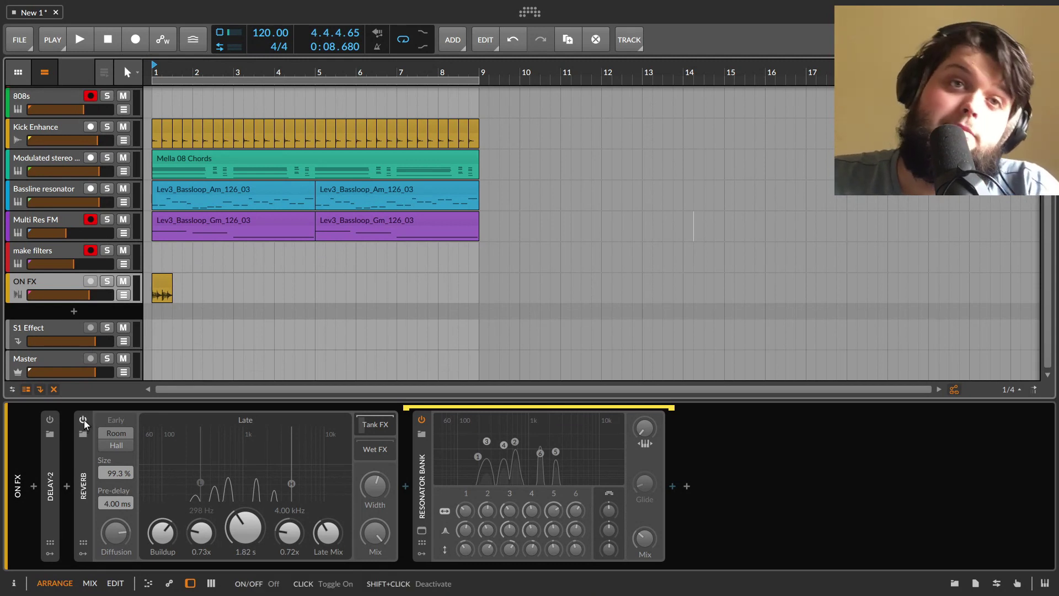
{"action": "left_click", "coordinate": [56, 470]}
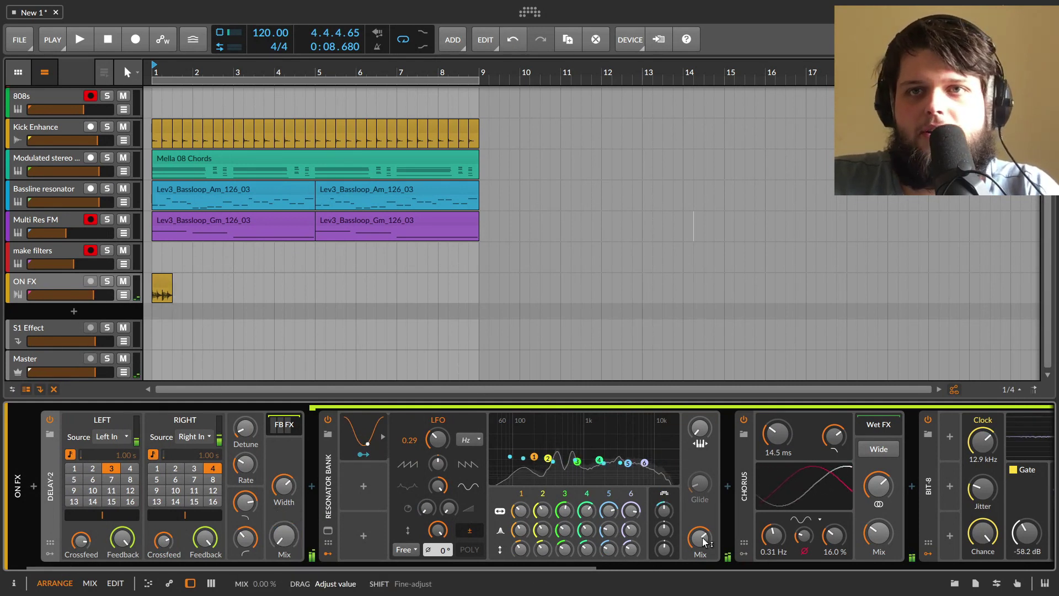
Set the feedback Resonator Bank's mix to 0%, raise both Delay-2 feedbacks to 0.0 dB, and set the delay mix to about 40%.
{"action": "left_click_drag", "start_coordinate": [702, 540], "coordinate": [704, 544]}
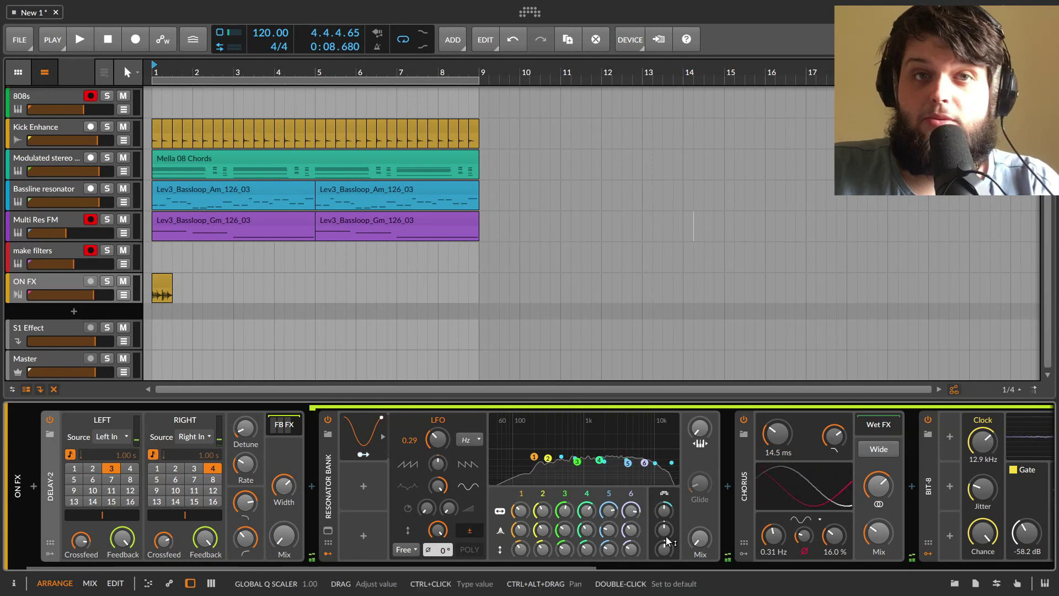
{"action": "left_click_drag", "start_coordinate": [205, 539], "coordinate": [204, 557]}
{"action": "left_click_drag", "start_coordinate": [122, 538], "coordinate": [122, 485]}
{"action": "left_click_drag", "start_coordinate": [200, 532], "coordinate": [202, 513]}
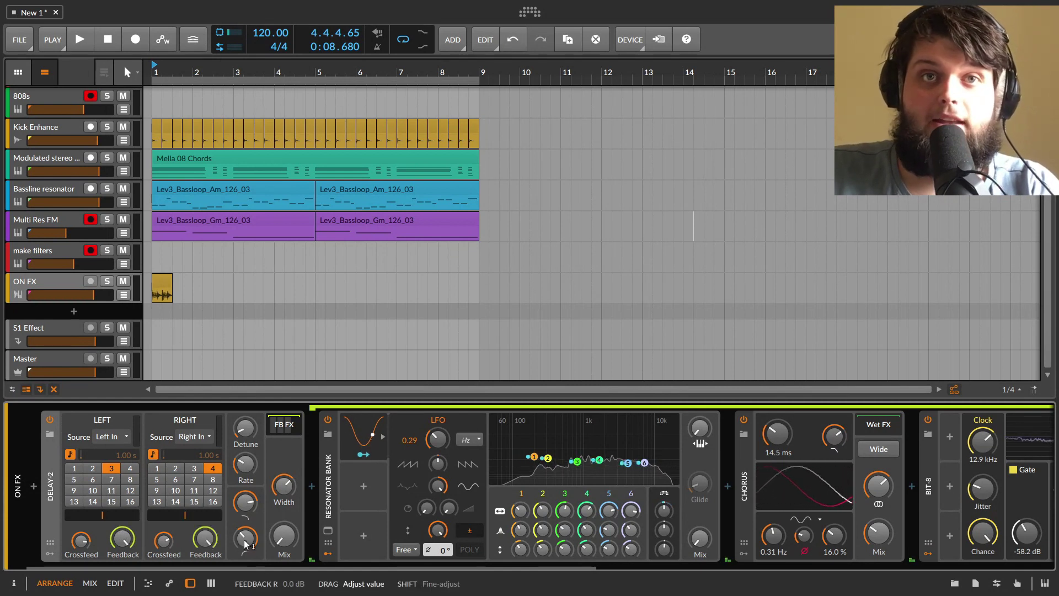
{"action": "left_click_drag", "start_coordinate": [284, 535], "coordinate": [284, 534]}
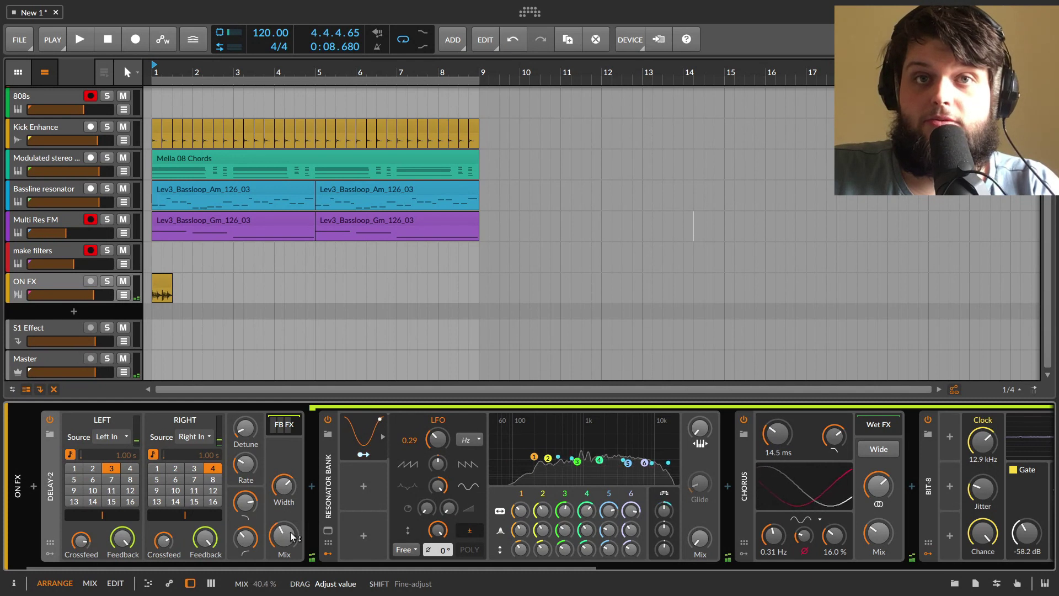
Rebalance the feedback Resonator Bank's mix, the Delay-2 mix and the feedback amounts of both delay channels.
{"action": "left_click_drag", "start_coordinate": [332, 563], "coordinate": [581, 570]}
{"action": "left_click_drag", "start_coordinate": [699, 533], "coordinate": [389, 594]}
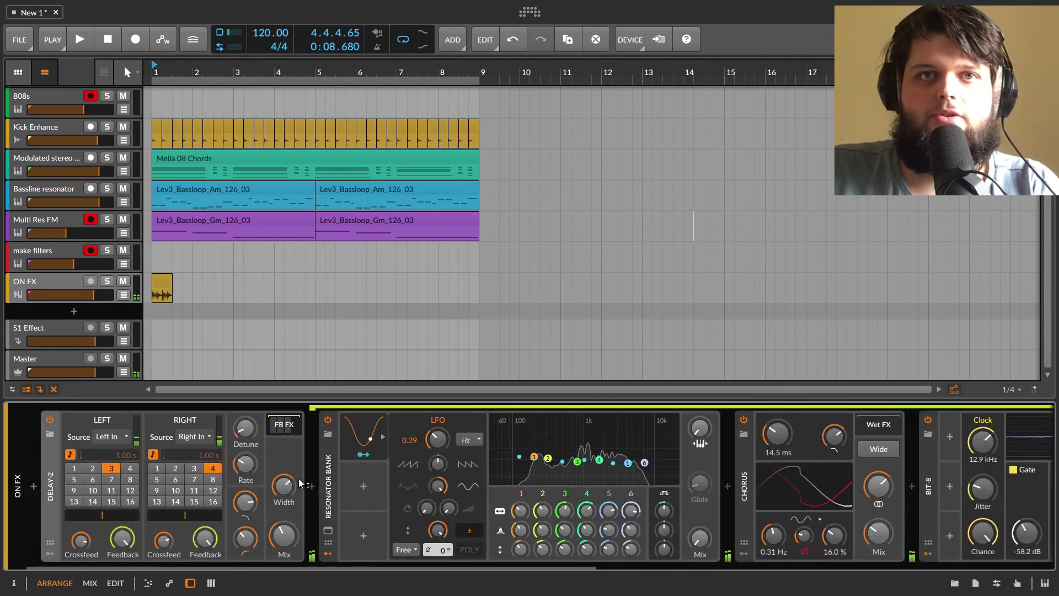
{"action": "left_click_drag", "start_coordinate": [284, 535], "coordinate": [284, 543]}
{"action": "left_click_drag", "start_coordinate": [204, 538], "coordinate": [205, 593]}
{"action": "left_click_drag", "start_coordinate": [122, 538], "coordinate": [122, 565]}
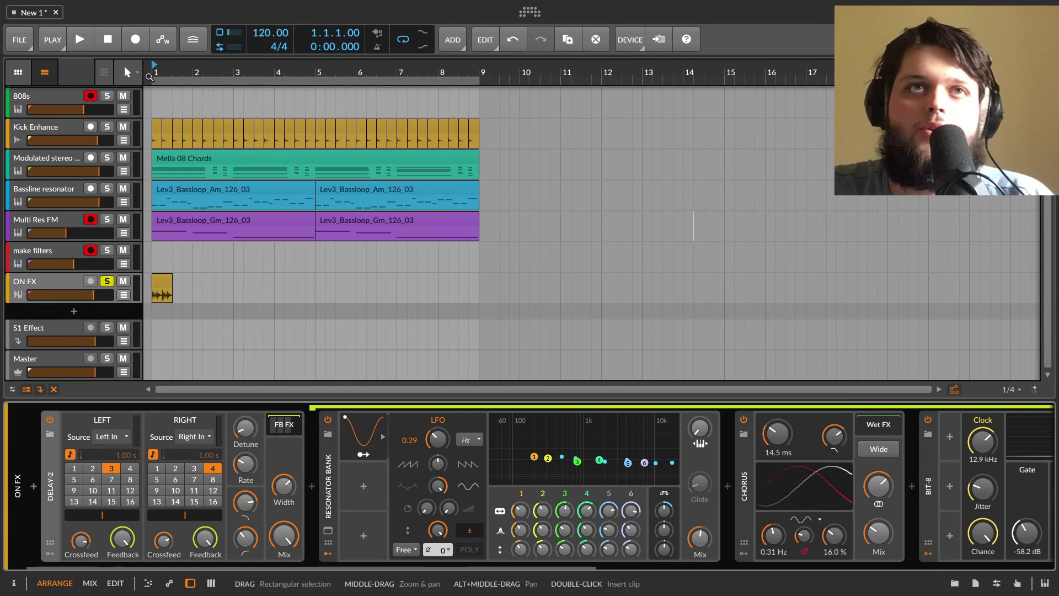
Play the ON FX track while varying the Resonator Bank's mix, global gain and LFO rate, plus the overall delay mix.
{"action": "left_click", "coordinate": [82, 38]}
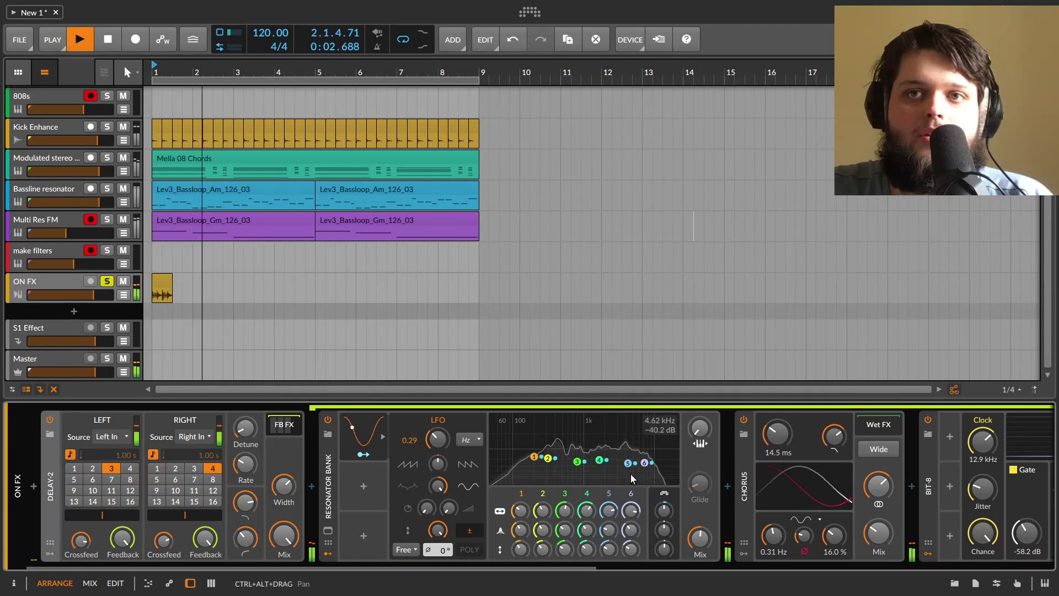
{"action": "left_click_drag", "start_coordinate": [699, 538], "coordinate": [699, 525]}
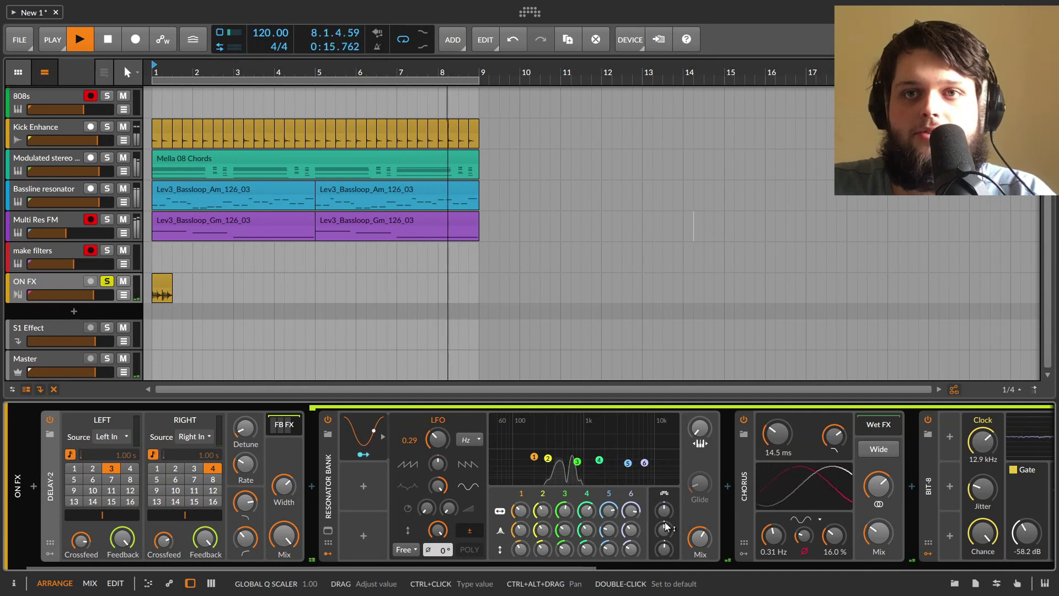
{"action": "left_click_drag", "start_coordinate": [664, 550], "coordinate": [700, 546]}
{"action": "left_click_drag", "start_coordinate": [440, 443], "coordinate": [440, 452]}
{"action": "left_click_drag", "start_coordinate": [700, 538], "coordinate": [700, 552]}
{"action": "left_click_drag", "start_coordinate": [283, 538], "coordinate": [283, 593]}
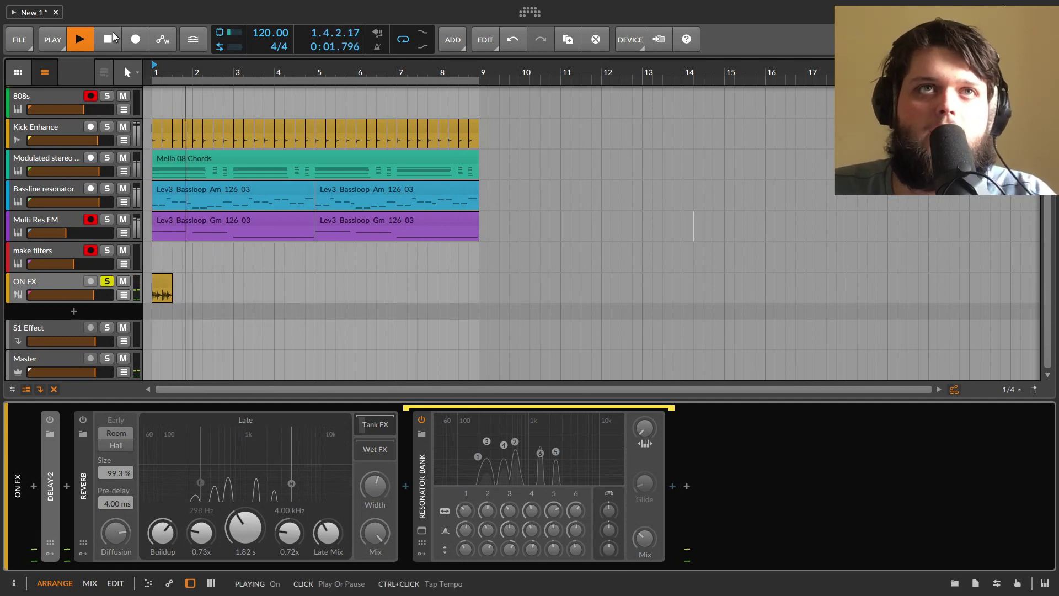
Stop playback, switch on the Reverb with its Resonator Bank, and raise the ON FX track's volume.
{"action": "key", "text": "space"}
{"action": "left_click", "coordinate": [84, 420]}
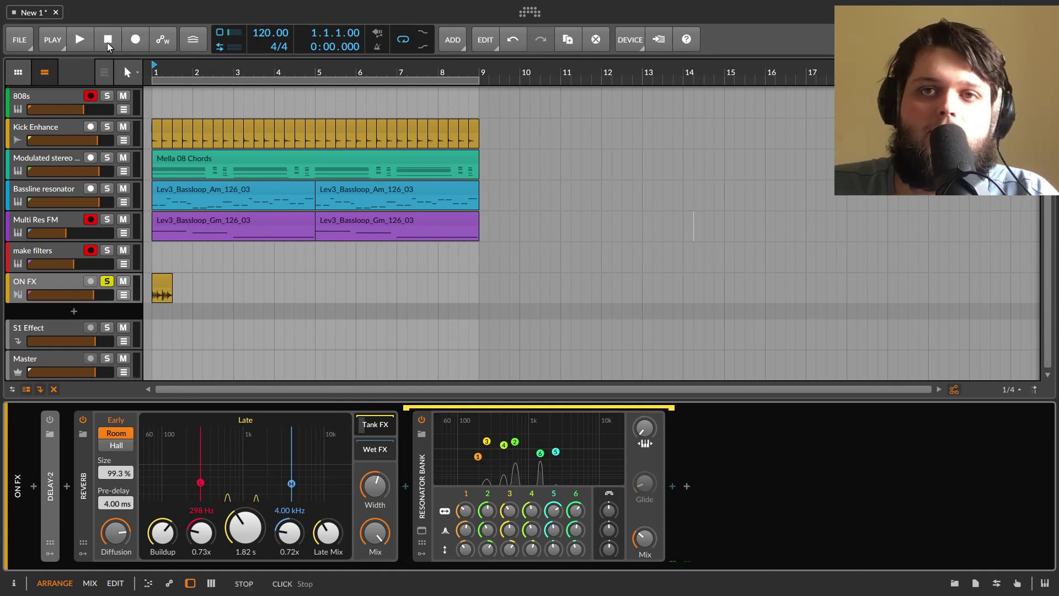
{"action": "left_click_drag", "start_coordinate": [108, 294], "coordinate": [114, 294]}
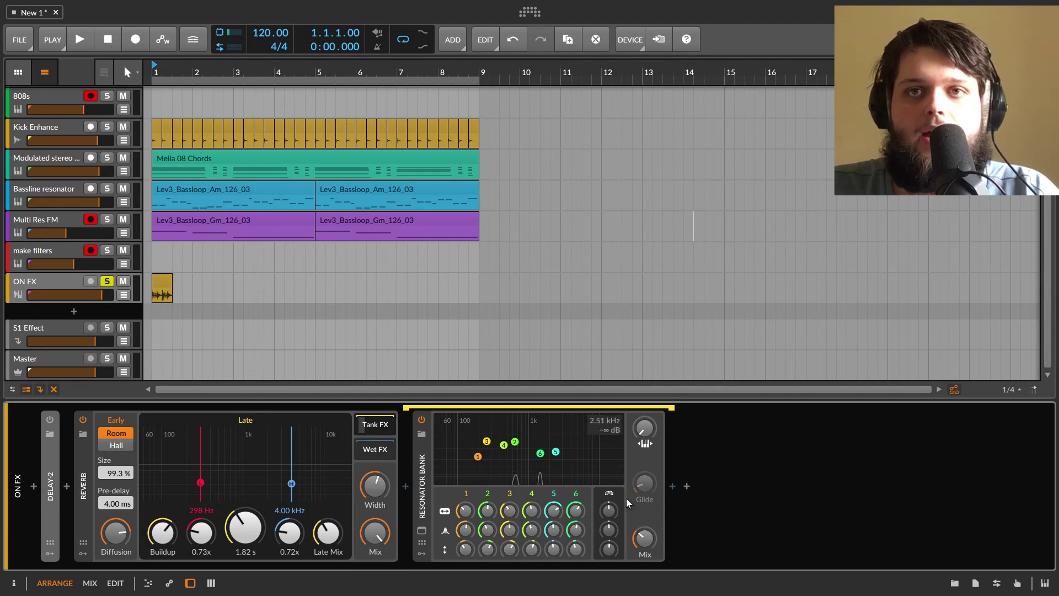
Raise the tank Resonator Bank's global frequency offset to +3.17 st, then vary its mix and band positions during playback.
{"action": "mouse_move", "coordinate": [609, 510]}
{"action": "left_mouse_down"}
{"action": "mouse_move", "coordinate": [609, 493]}
{"action": "mouse_move", "coordinate": [613, 513]}
{"action": "left_mouse_up"}
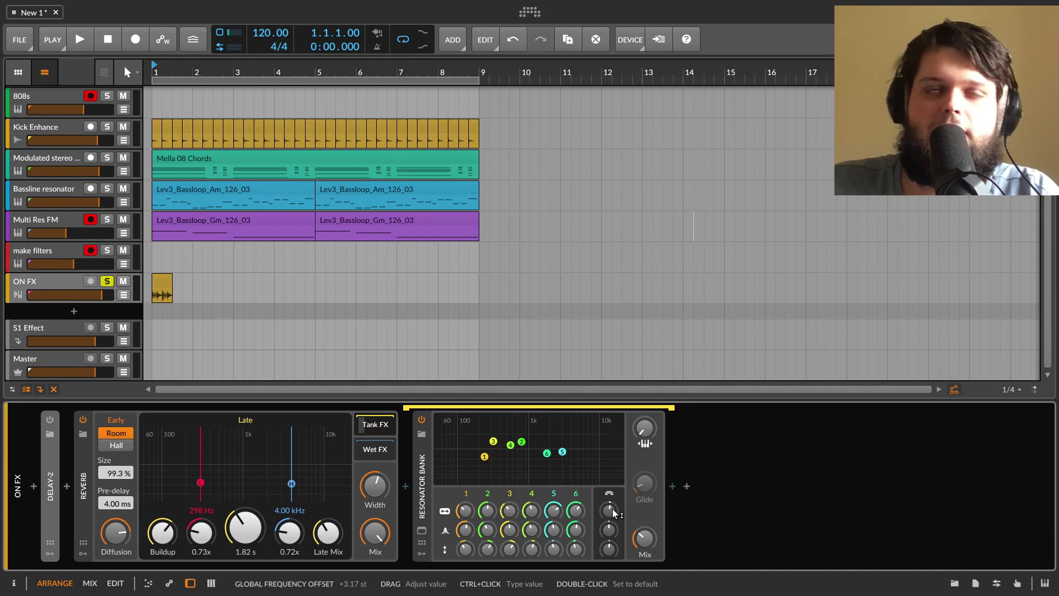
{"action": "left_click", "coordinate": [88, 38]}
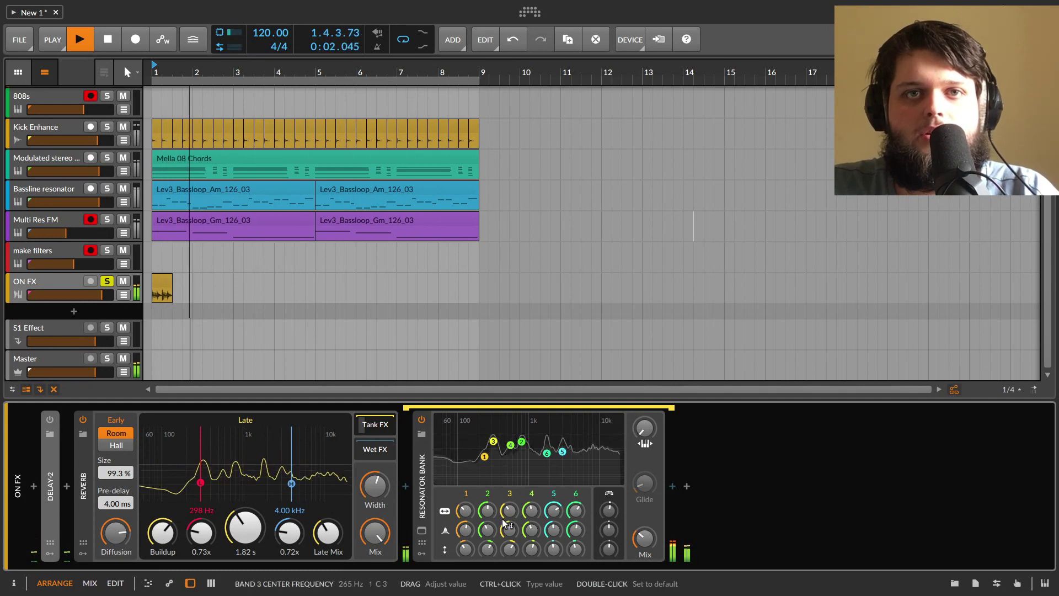
{"action": "left_click_drag", "start_coordinate": [645, 537], "coordinate": [614, 506]}
{"action": "left_click_drag", "start_coordinate": [501, 457], "coordinate": [560, 431]}
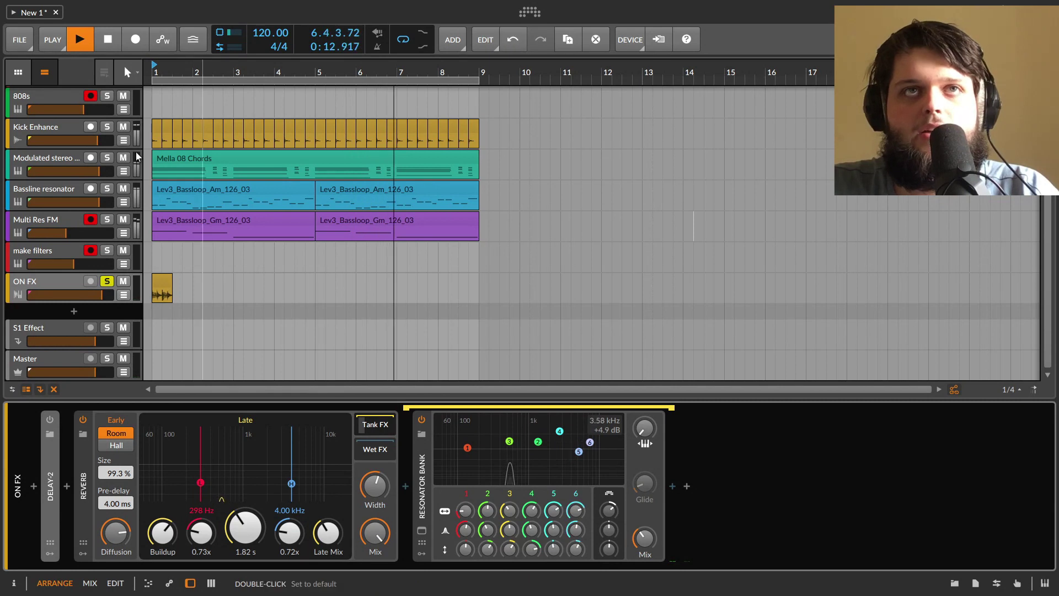
Restart playback and retune the reverb's resonator bands, lowering band 4's gain and moving band 3 to a lower frequency.
{"action": "left_click", "coordinate": [86, 36]}
{"action": "left_click", "coordinate": [83, 37]}
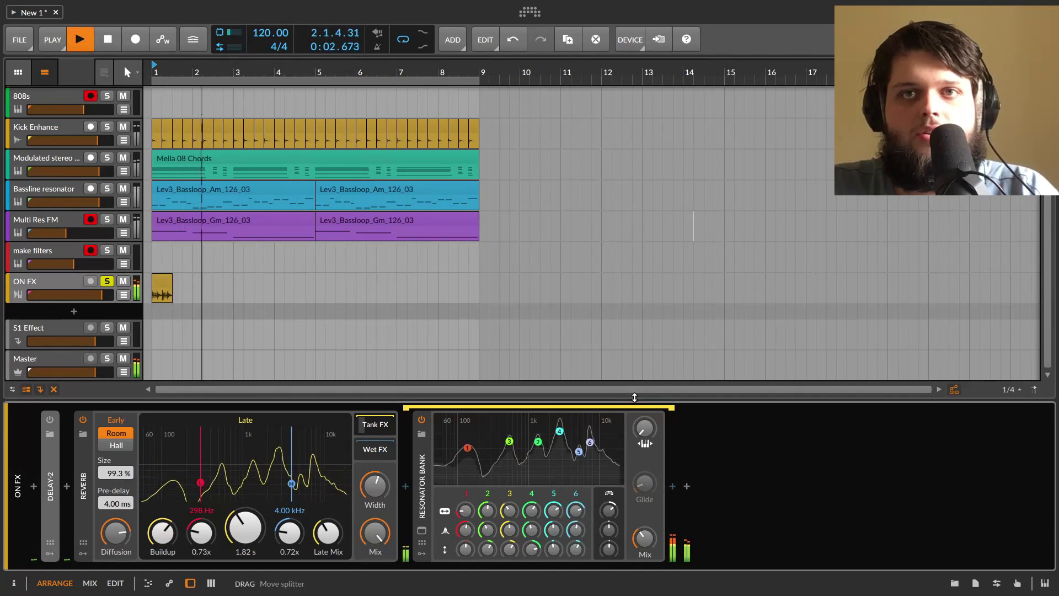
{"action": "left_click_drag", "start_coordinate": [560, 431], "coordinate": [590, 452]}
{"action": "left_click_drag", "start_coordinate": [538, 441], "coordinate": [493, 438]}
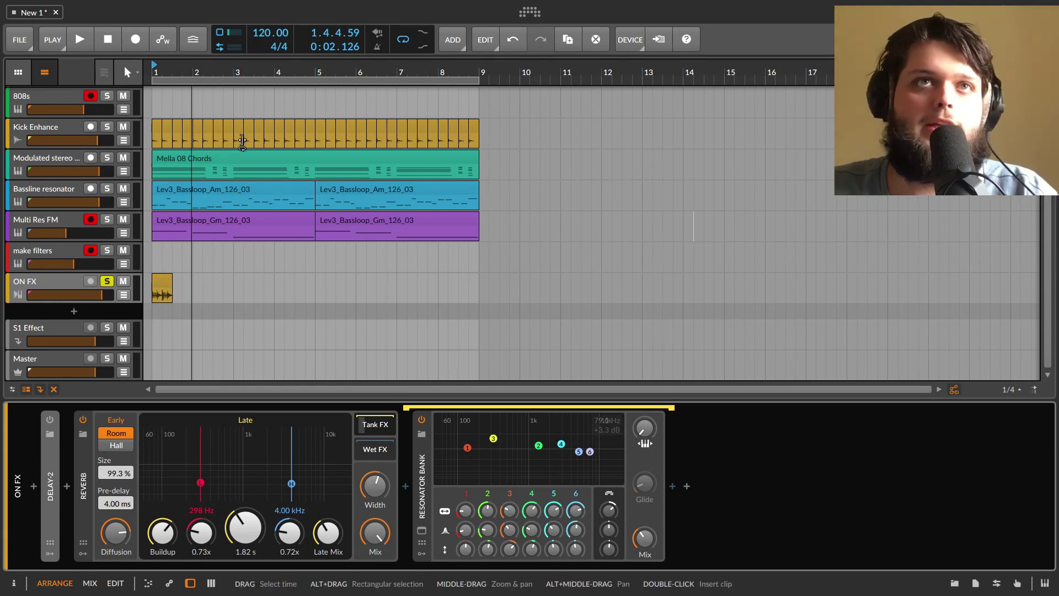
{"action": "scroll", "coordinate": [225, 181], "scroll_direction": "up", "scroll_amount": 1}
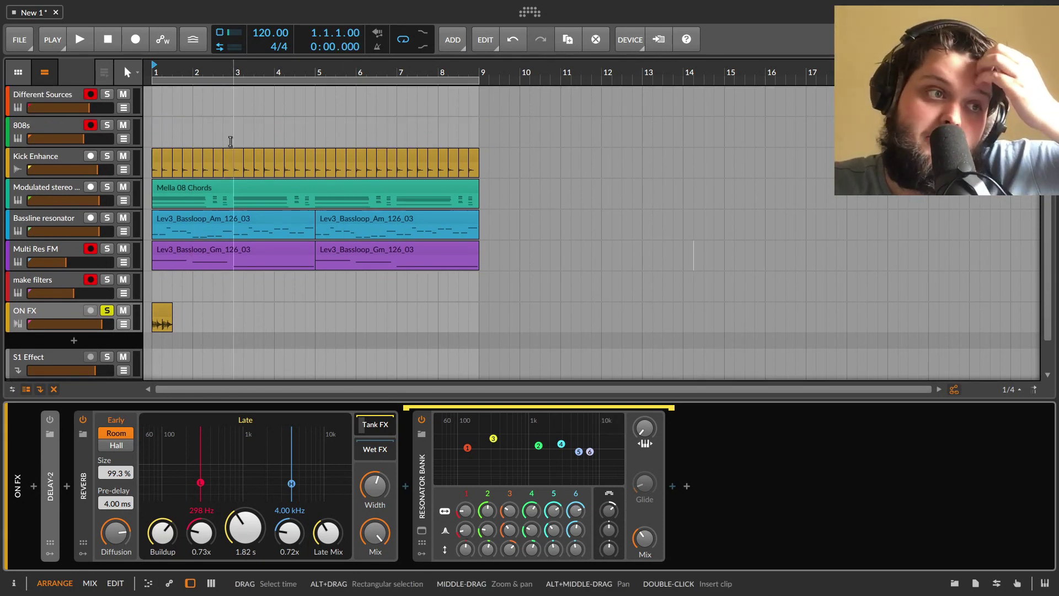